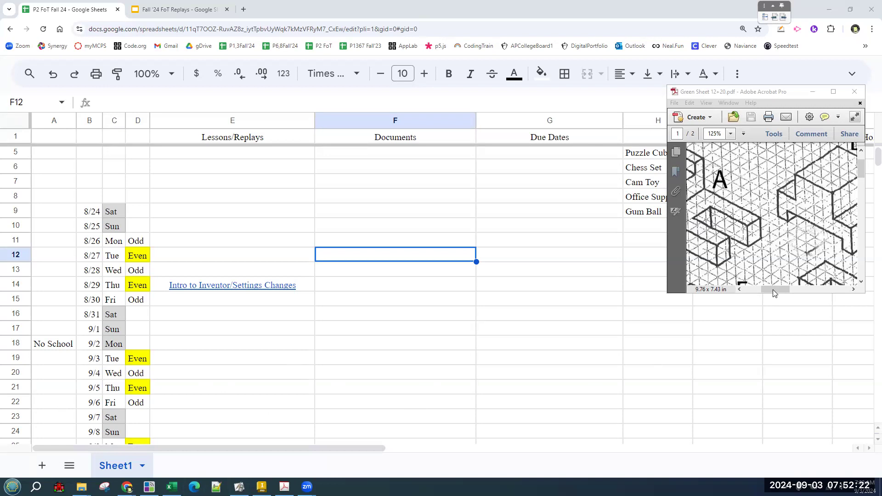
# Bring isometric drawing I of the Green Sheet 12+20.pdf fully into view
pyautogui.scroll(-5, 772, 263)
pyautogui.scroll(-3, 773, 264)
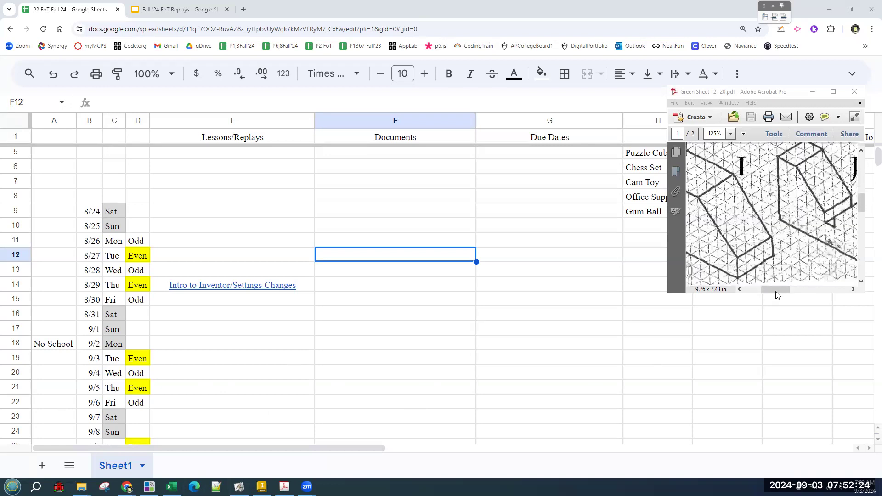
pyautogui.moveTo(775, 287); pyautogui.dragTo(753, 299)
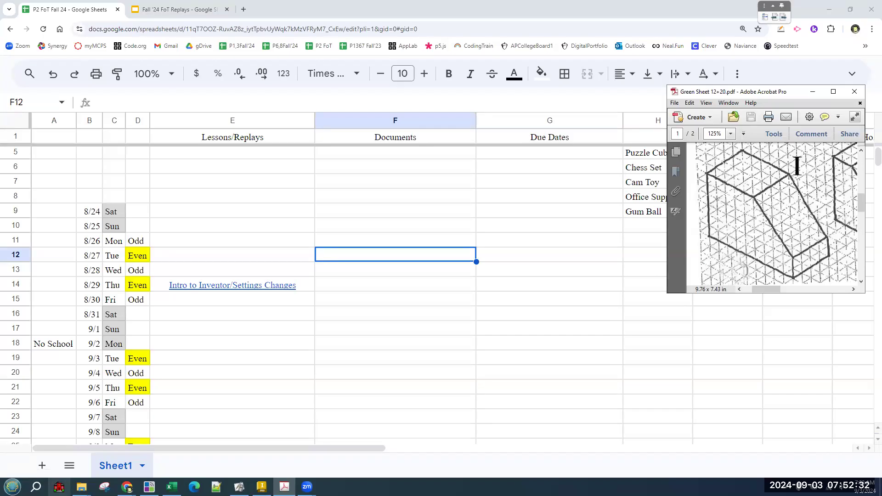
# Open the School Menu programs folder
pyautogui.click(58, 487)
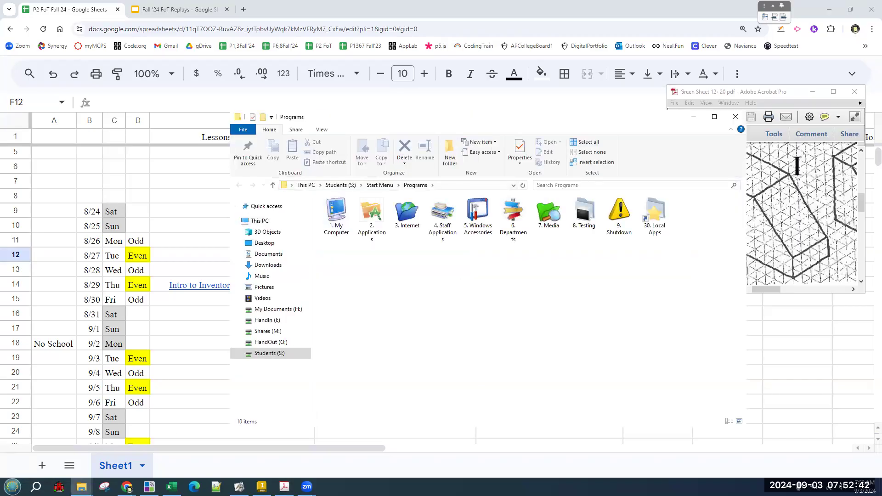
pyautogui.click(12, 487)
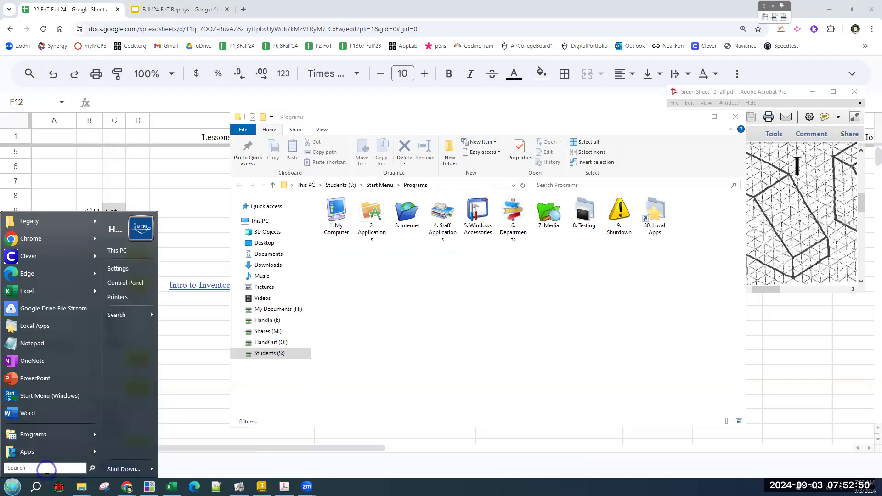
pyautogui.write('sch')
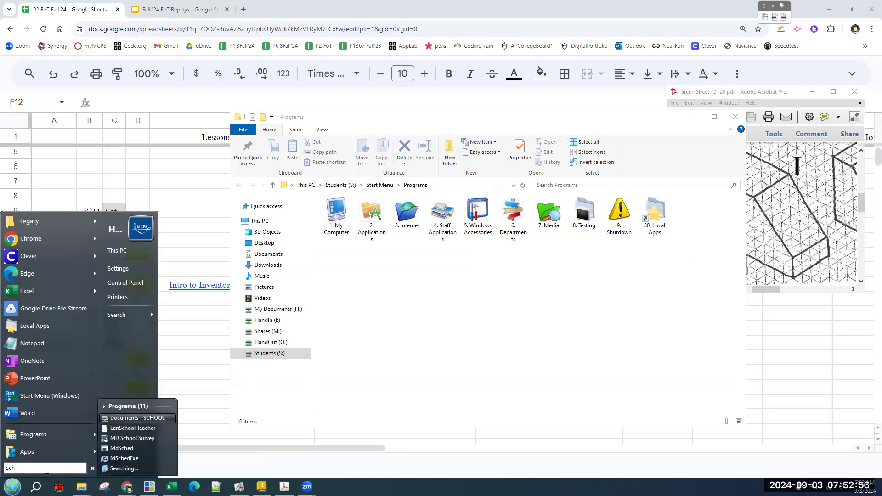
pyautogui.press('BackSpace')
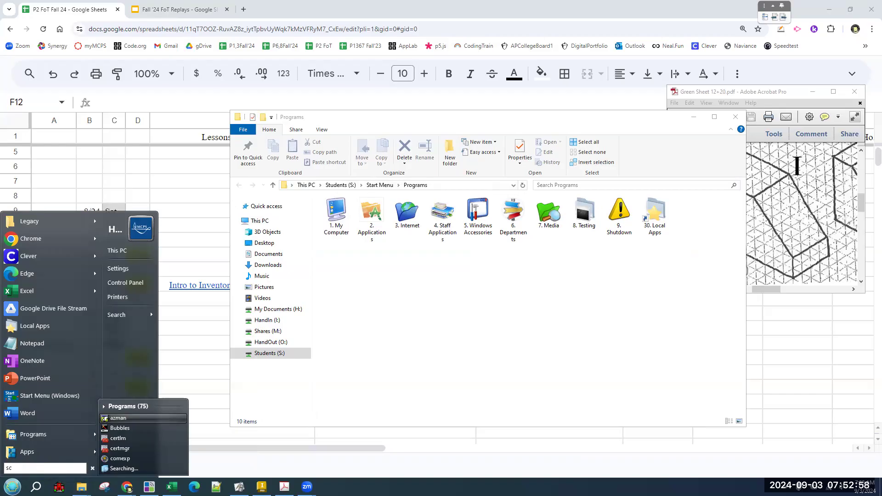
# Search Windows for "scho" and launch Open School Menu
pyautogui.click(40, 482)
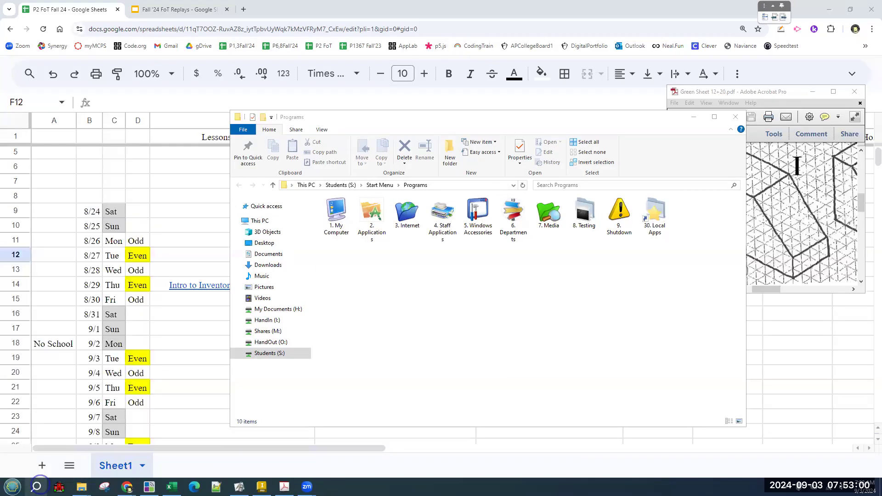
pyautogui.click(44, 482)
pyautogui.click(42, 485)
pyautogui.write('scho')
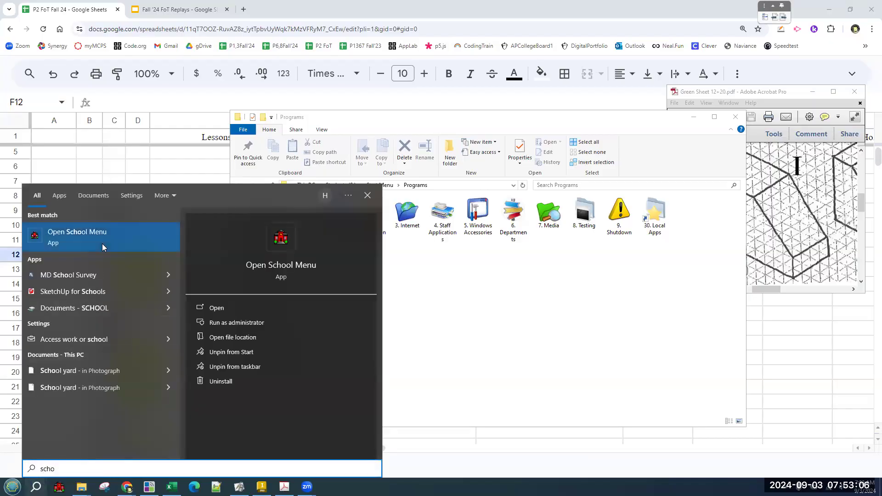
pyautogui.press('Return')
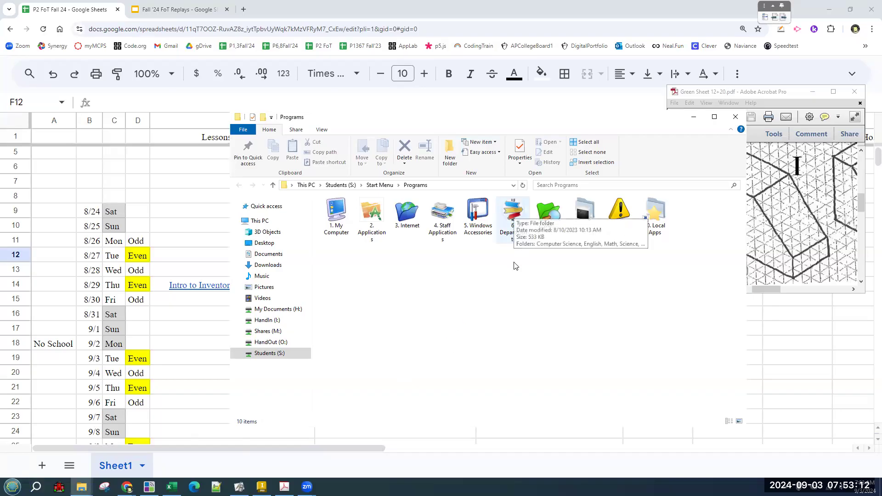
# Launch Autodesk Inventor 2023 from the Tech and Career Ed folder within 6. Departments
pyautogui.doubleClick(519, 221)
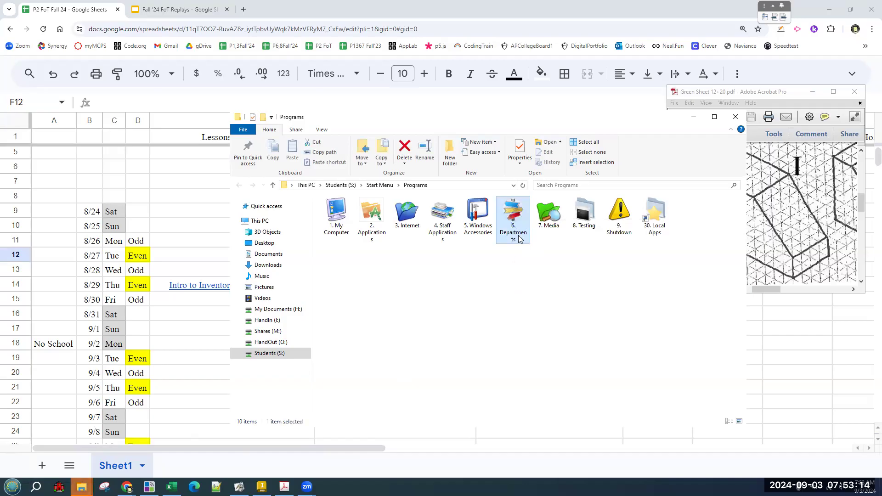
pyautogui.doubleClick(361, 261)
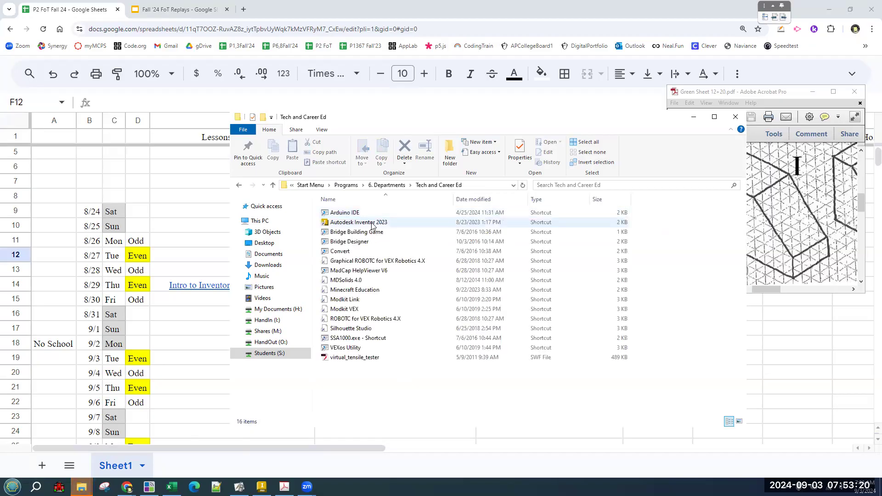
pyautogui.click(372, 223)
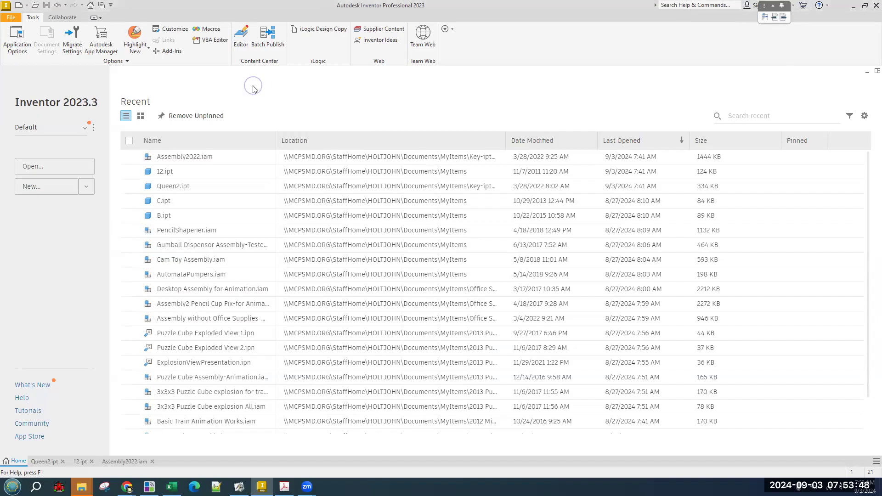
# Minimize Inventor's Home page and bring it back
pyautogui.click(867, 72)
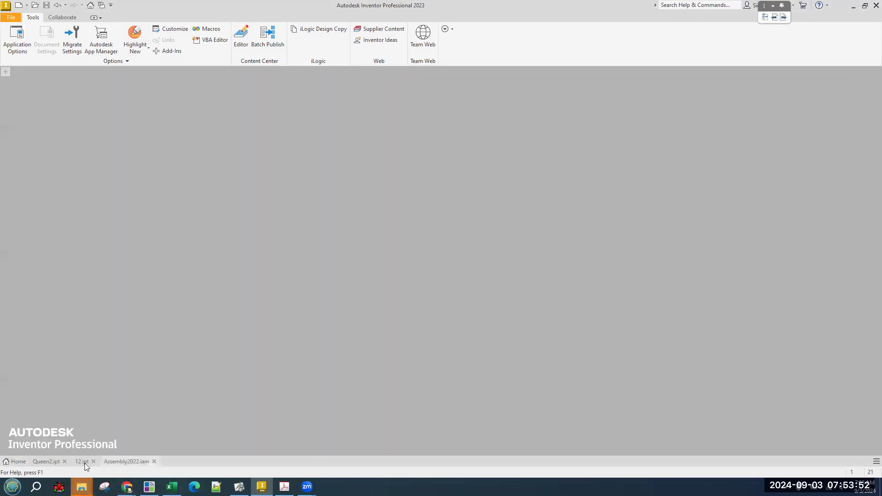
pyautogui.click(19, 463)
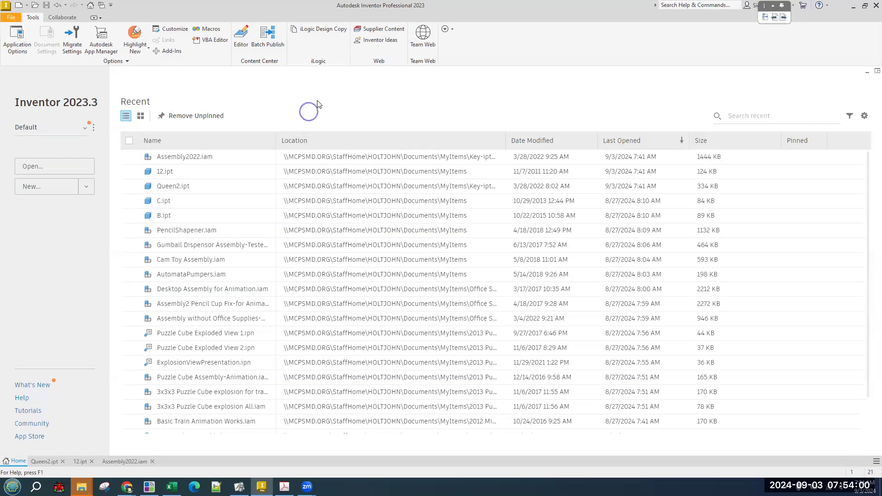
# Annotate the new-file control in red pen, clear the ink and return to the normal pointer
pyautogui.click(26, 8)
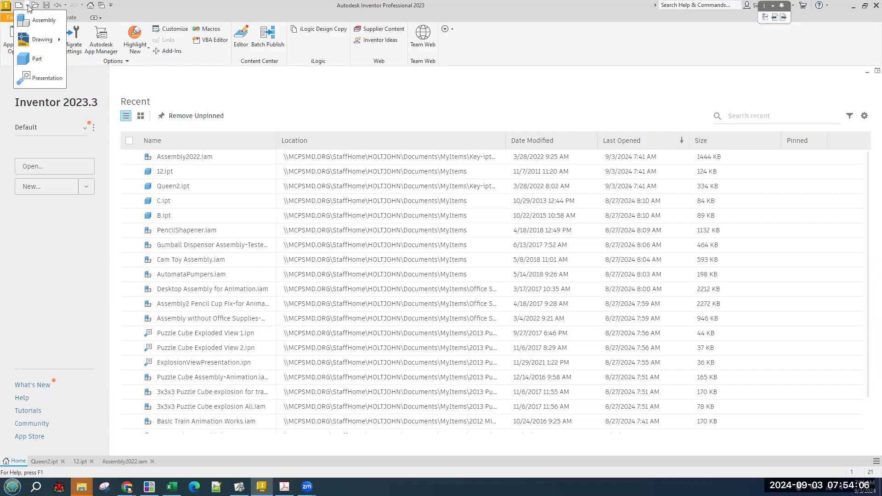
pyautogui.click(28, 7)
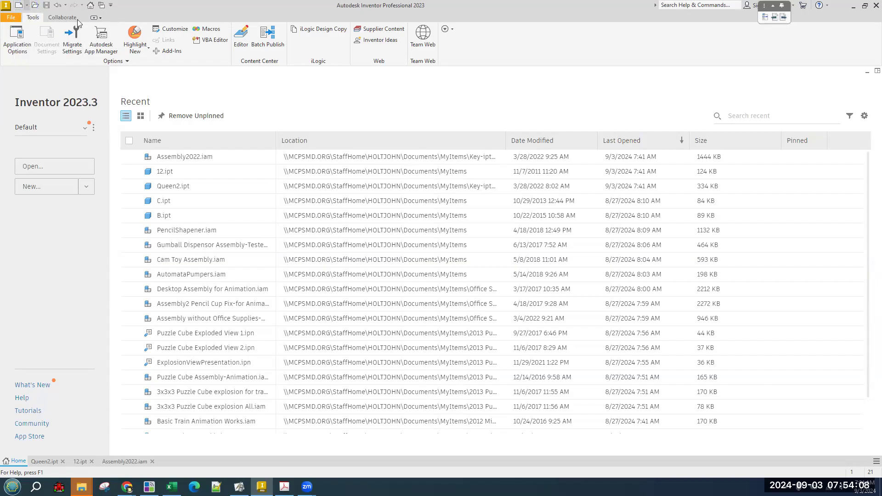
pyautogui.click(776, 5)
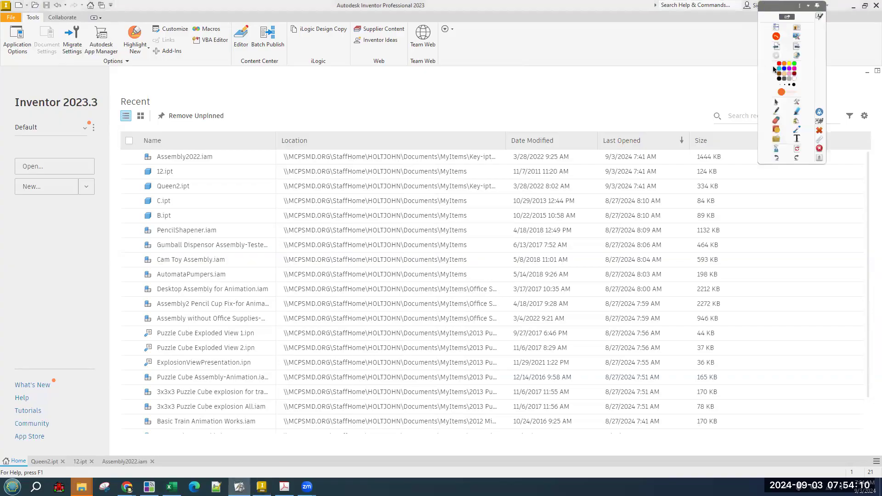
pyautogui.click(778, 114)
pyautogui.moveTo(25, 26)
pyautogui.mouseDown()
pyautogui.moveTo(29, 11)
pyautogui.moveTo(16, 7)
pyautogui.moveTo(34, 12)
pyautogui.mouseUp()
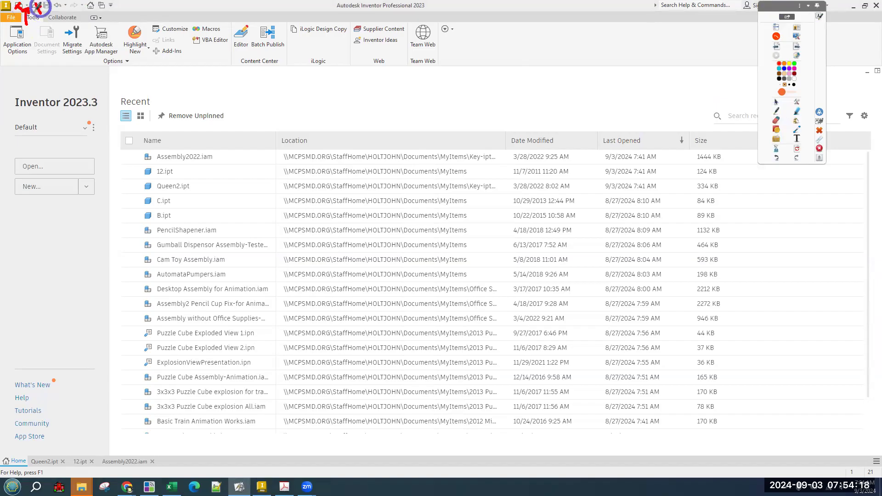
pyautogui.click(797, 149)
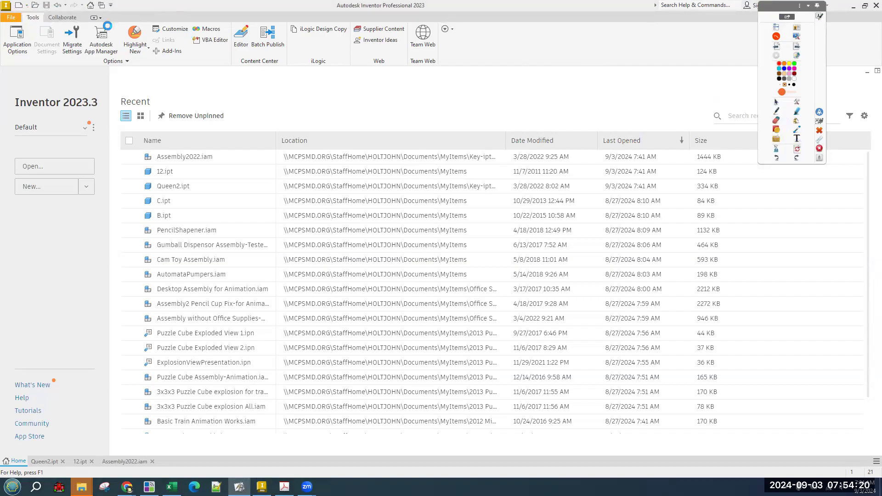
pyautogui.click(776, 102)
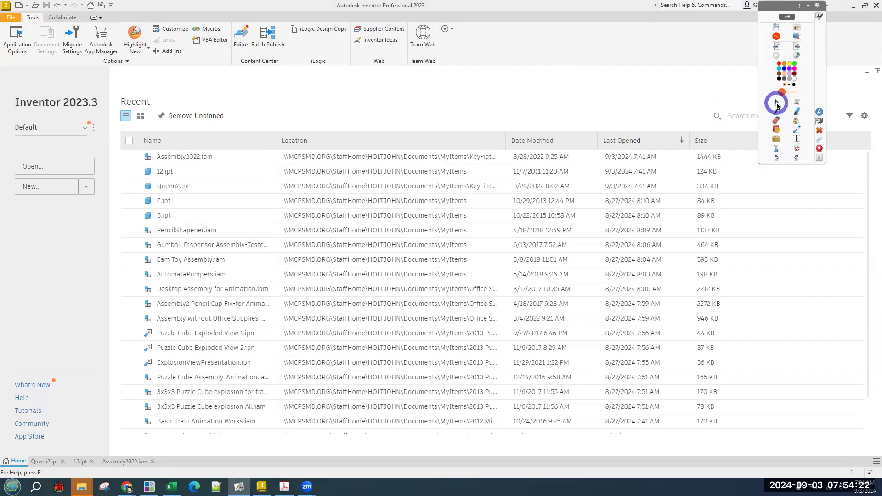
pyautogui.click(809, 6)
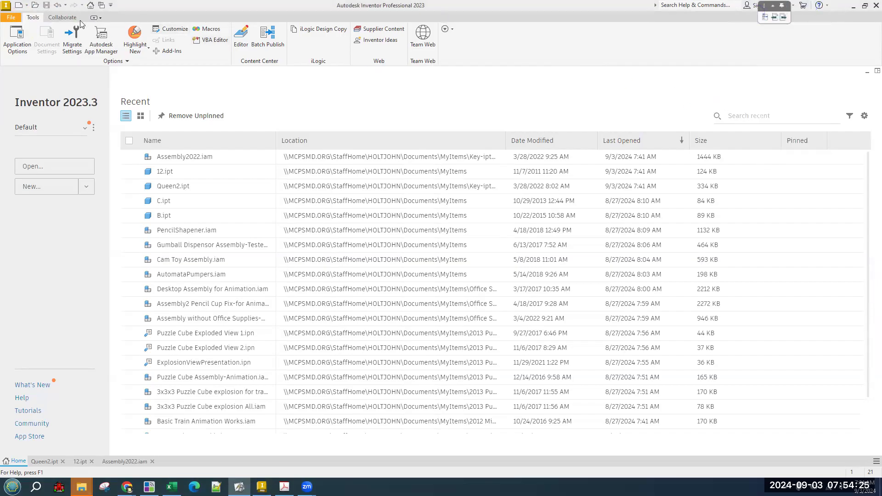
# Look through the Metric and English templates for a new file and leave without creating one
pyautogui.click(26, 5)
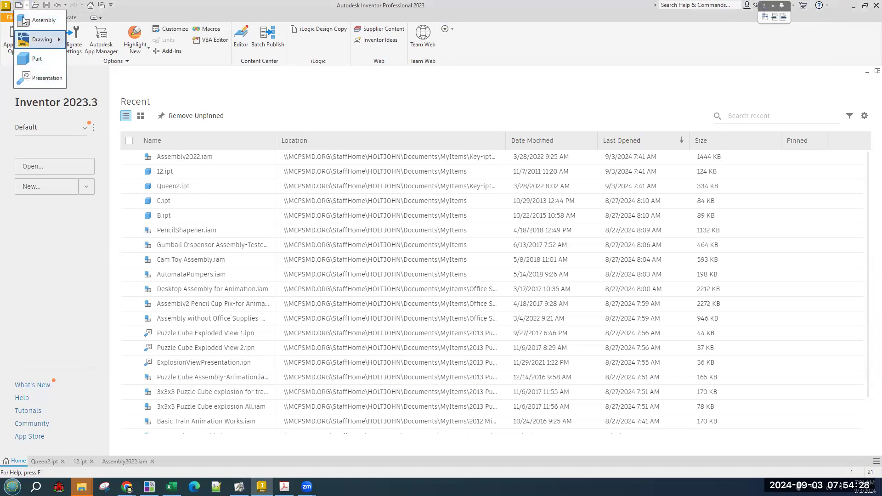
pyautogui.click(230, 13)
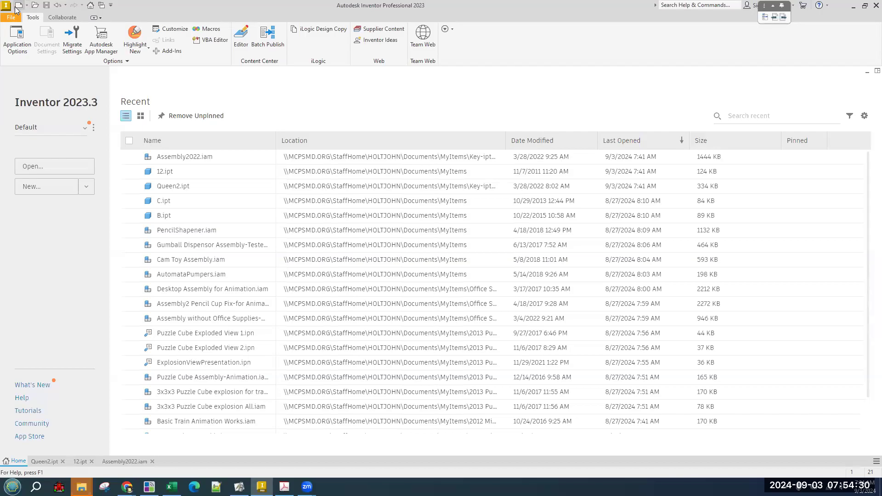
pyautogui.click(19, 6)
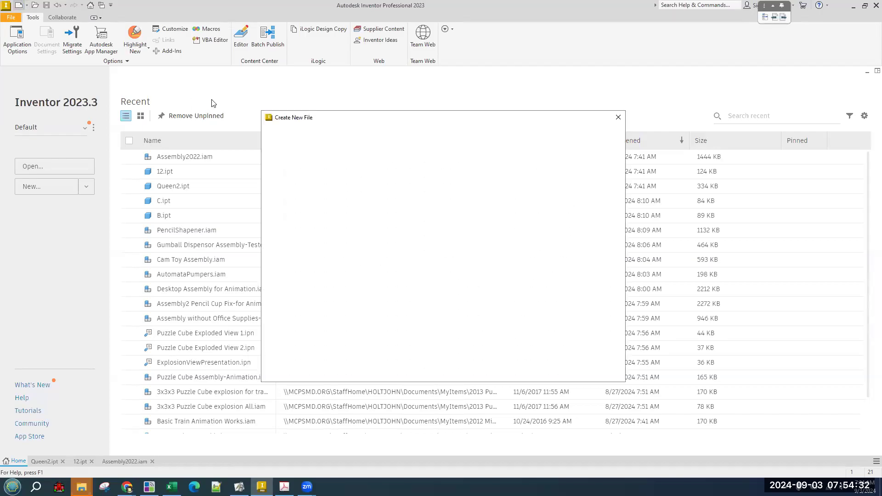
pyautogui.click(309, 171)
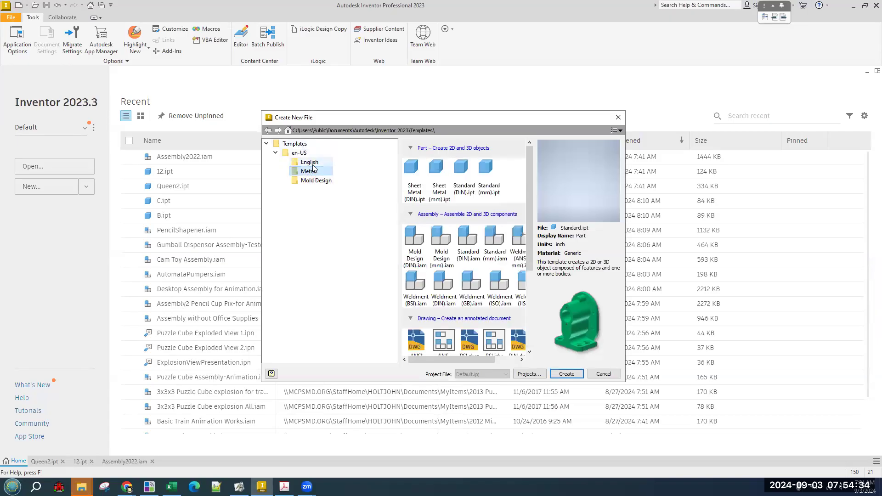
pyautogui.scroll(-3, 454, 240)
pyautogui.scroll(3, 460, 257)
pyautogui.click(317, 164)
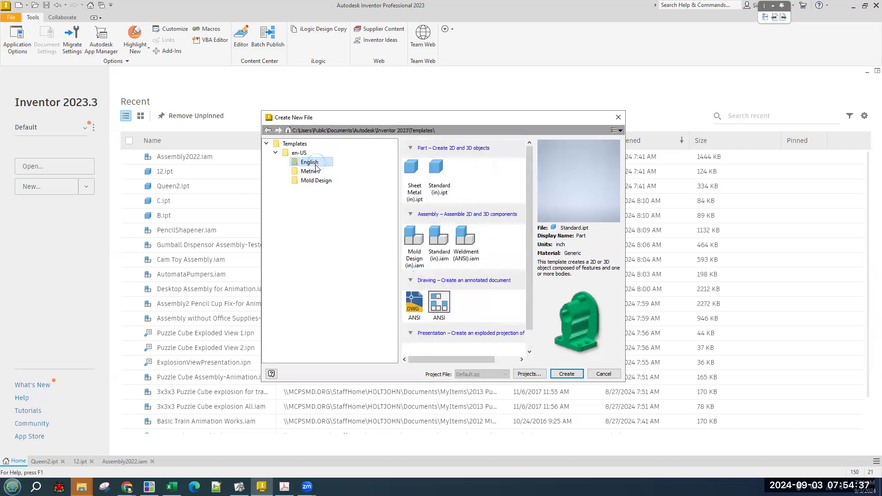
pyautogui.click(618, 117)
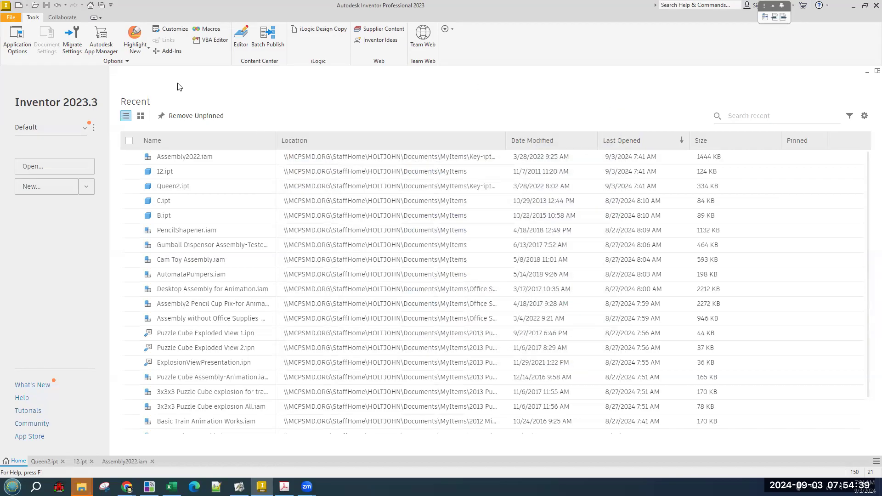
# Open the PencilShapener.iam assembly from the recent files
pyautogui.click(26, 6)
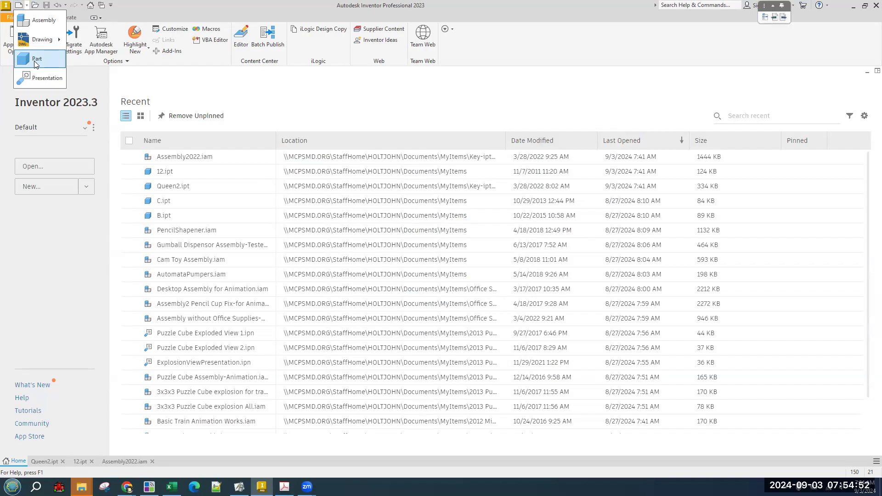
pyautogui.click(172, 186)
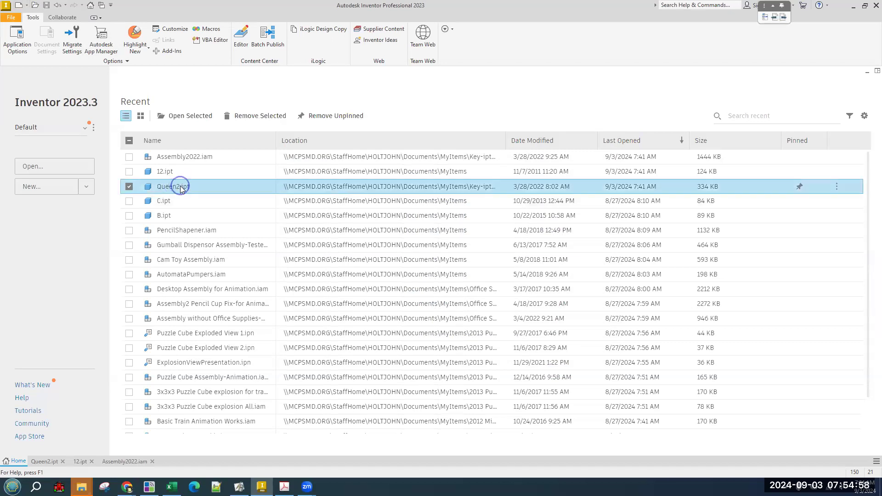
pyautogui.click(129, 157)
pyautogui.click(128, 230)
pyautogui.click(199, 116)
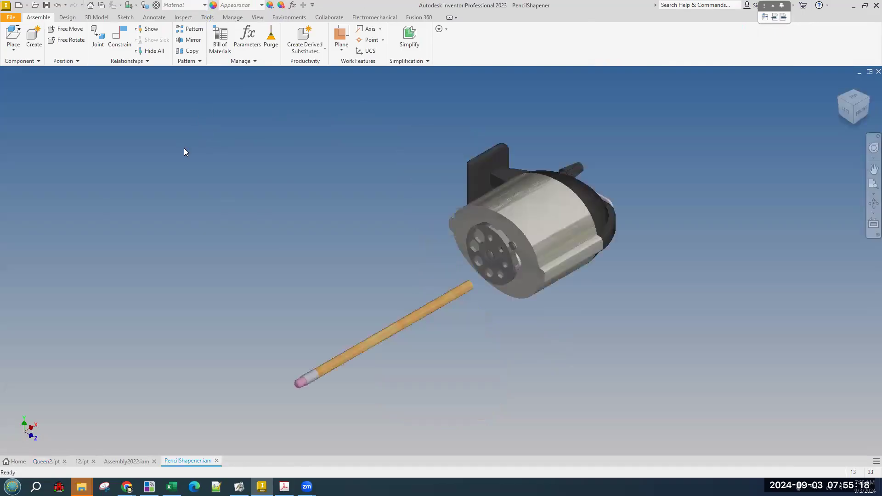
# Turn on the Model Browser for the PencilShapener assembly window
pyautogui.click(262, 21)
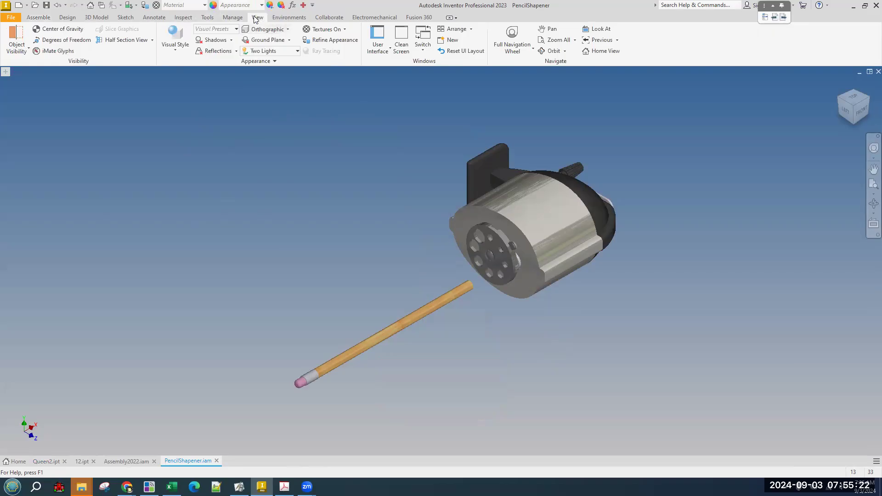
pyautogui.click(379, 52)
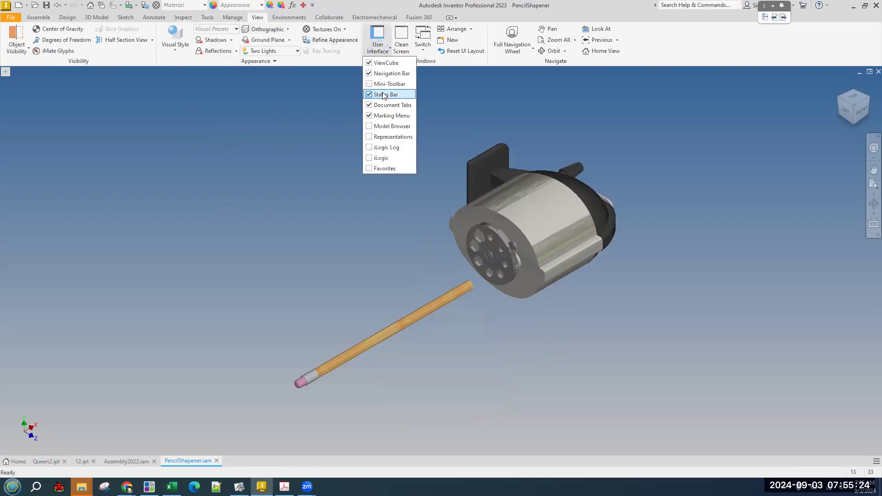
pyautogui.click(392, 127)
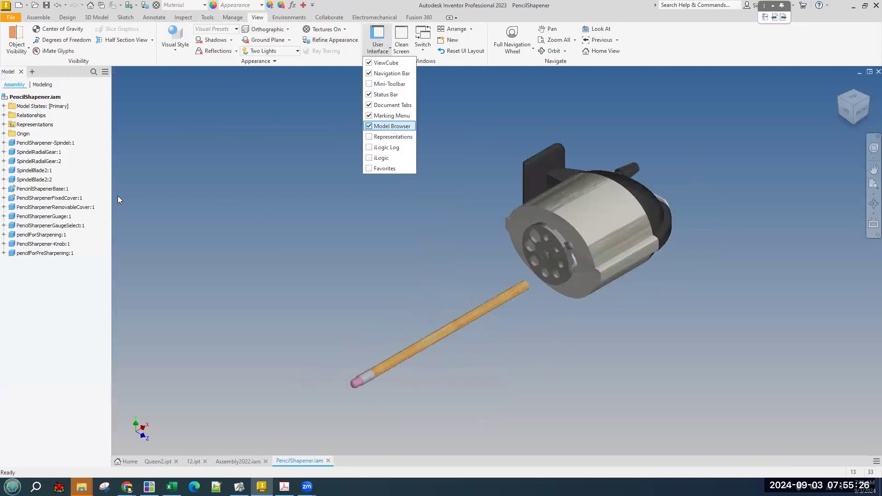
pyautogui.click(190, 198)
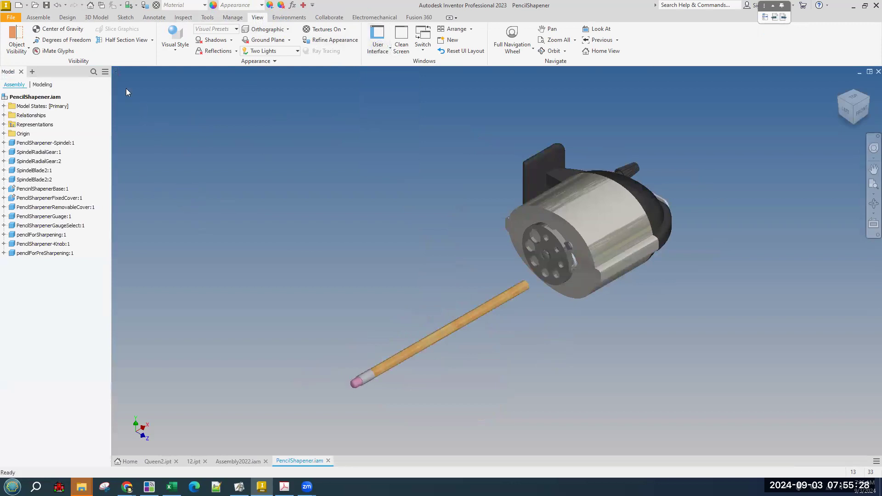
# Examine the available new-file types and the components of the Assembly2022.iam chess set, viewing its board from a higher angle
pyautogui.click(28, 5)
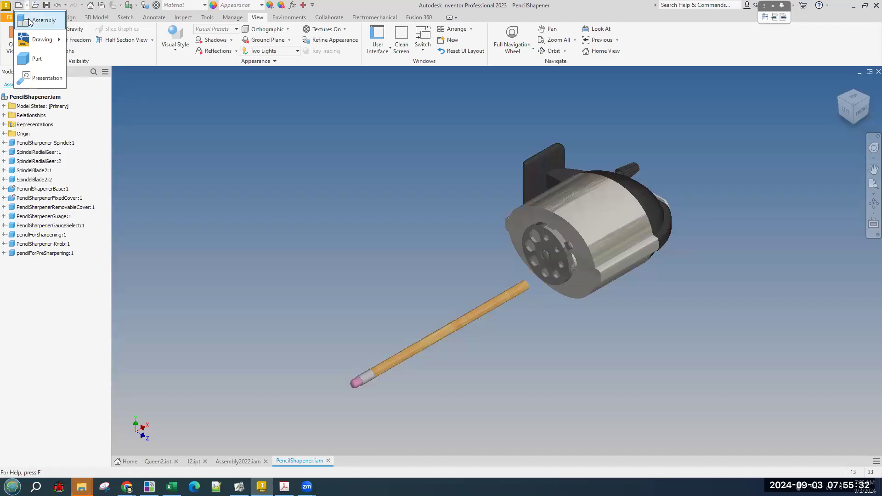
pyautogui.click(222, 234)
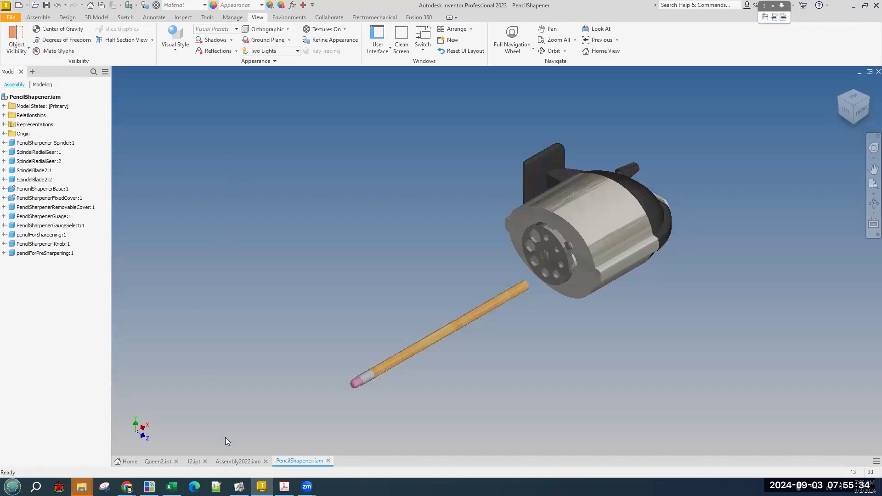
pyautogui.click(249, 462)
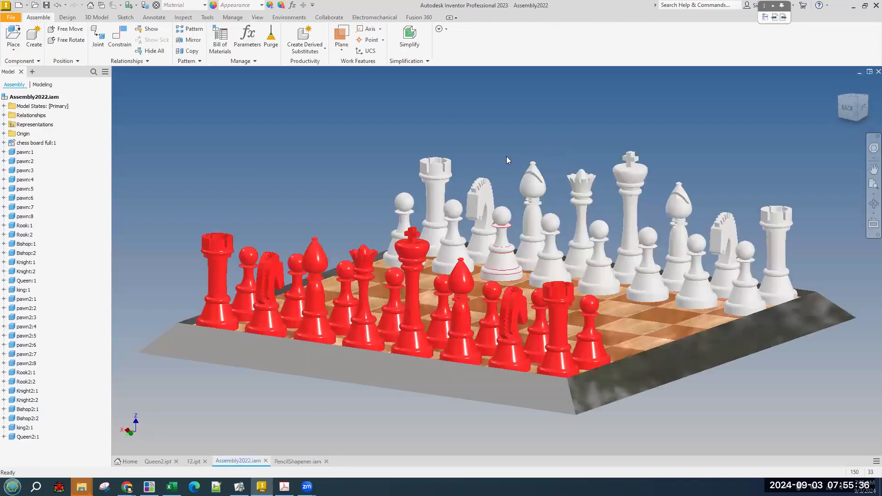
pyautogui.moveTo(563, 129)
pyautogui.keyDown('shift'); pyautogui.mouseDown(button='middle')
pyautogui.moveTo(551, 141)
pyautogui.moveTo(564, 136)
pyautogui.moveTo(542, 246)
pyautogui.mouseUp(button='middle'); pyautogui.keyUp('shift')
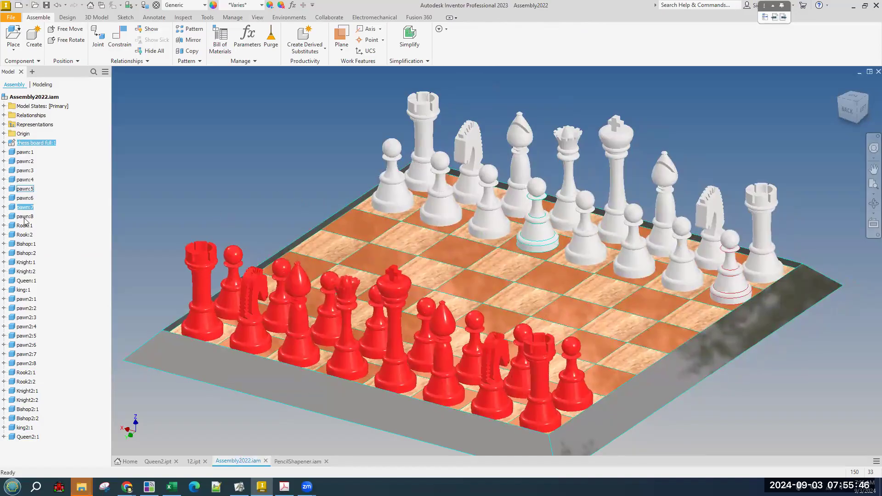
pyautogui.click(28, 6)
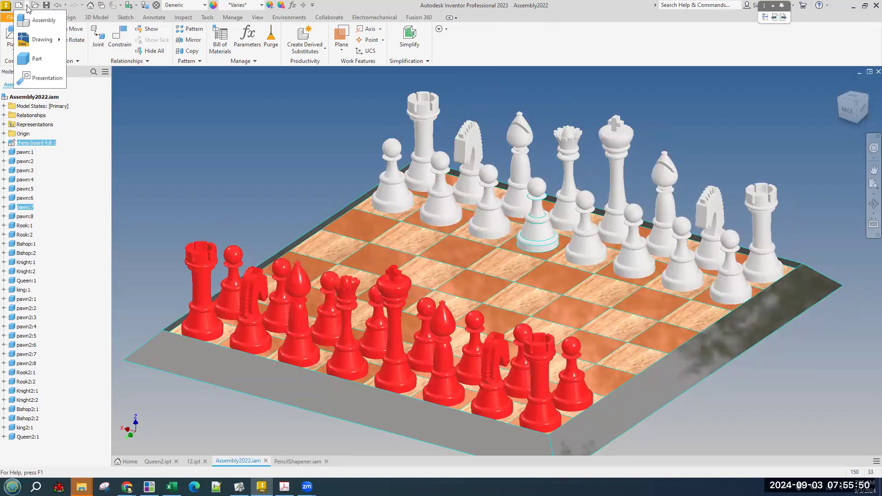
pyautogui.click(223, 116)
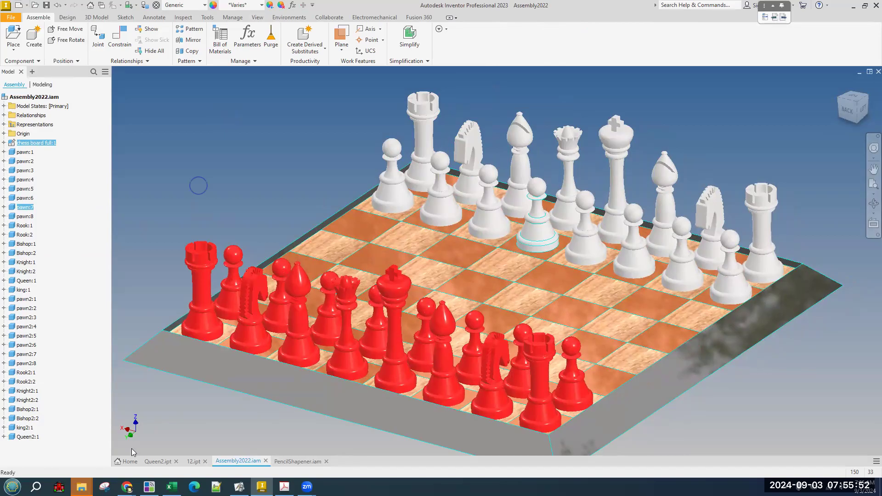
# Open the Puzzle Cube Exploded View 1.ipn presentation from the recent files and play its storyboard from the beginning
pyautogui.click(130, 462)
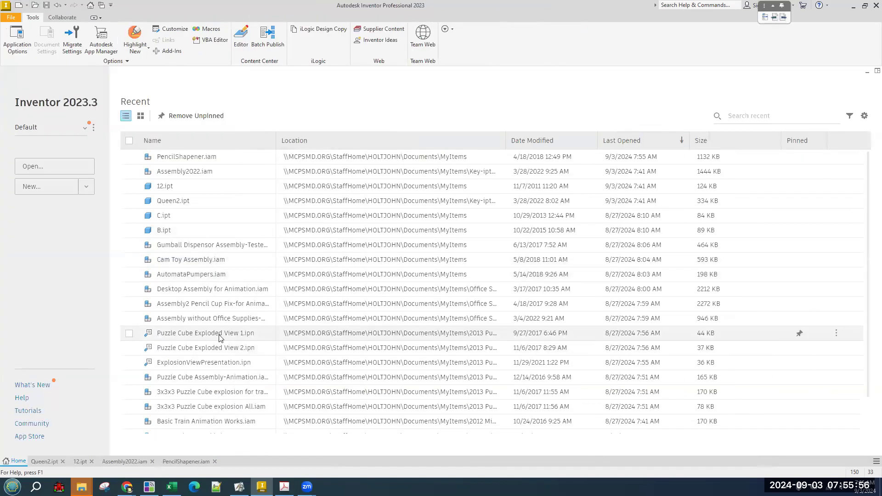
pyautogui.doubleClick(219, 337)
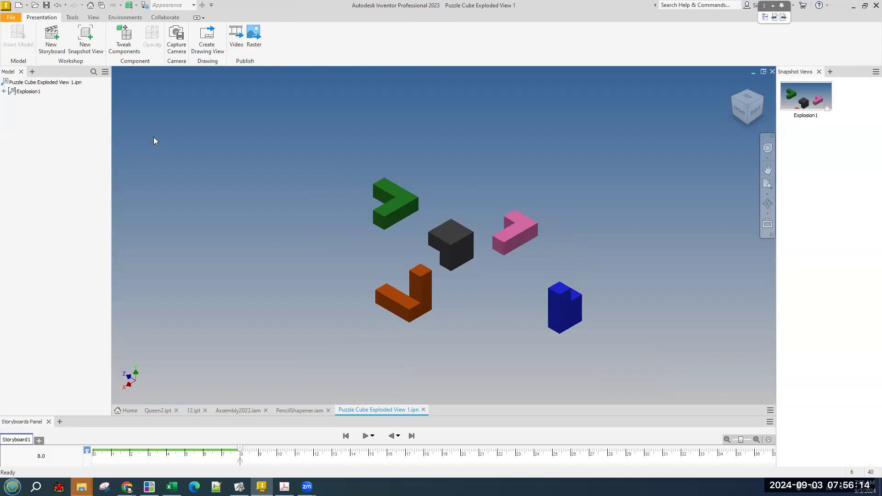
pyautogui.click(346, 435)
pyautogui.click(365, 436)
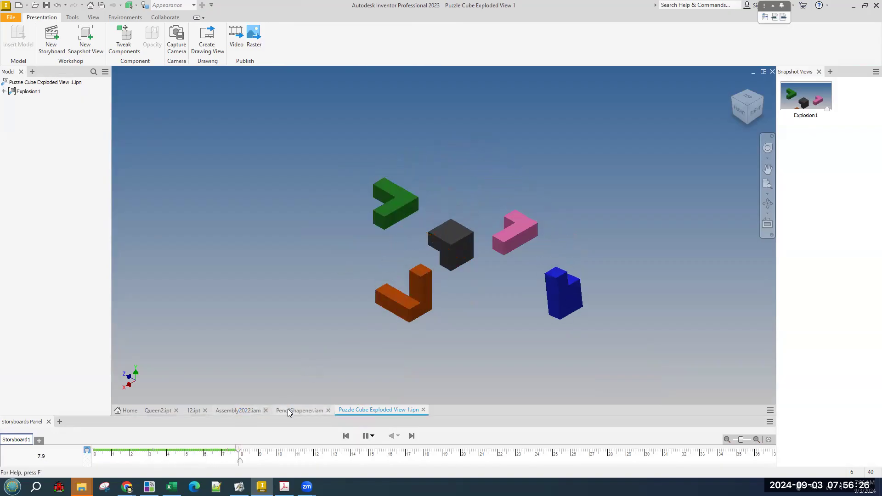
# Play the PencilShapener.iam assembly's animation timeline in Inventor Studio, rewind it to the start and finish the studio session
pyautogui.click(301, 411)
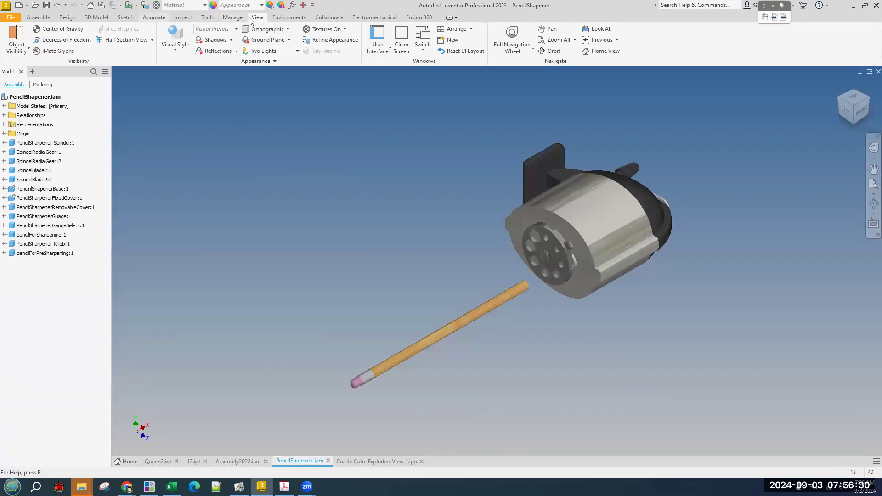
pyautogui.click(275, 19)
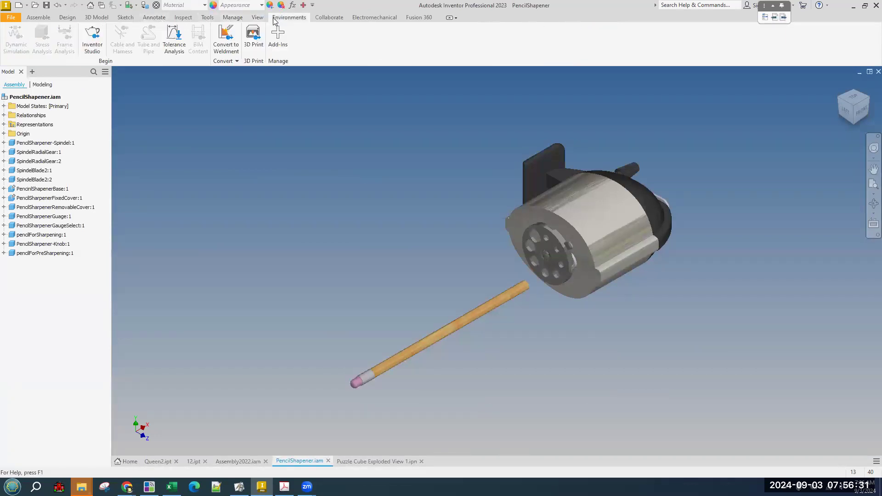
pyautogui.click(92, 45)
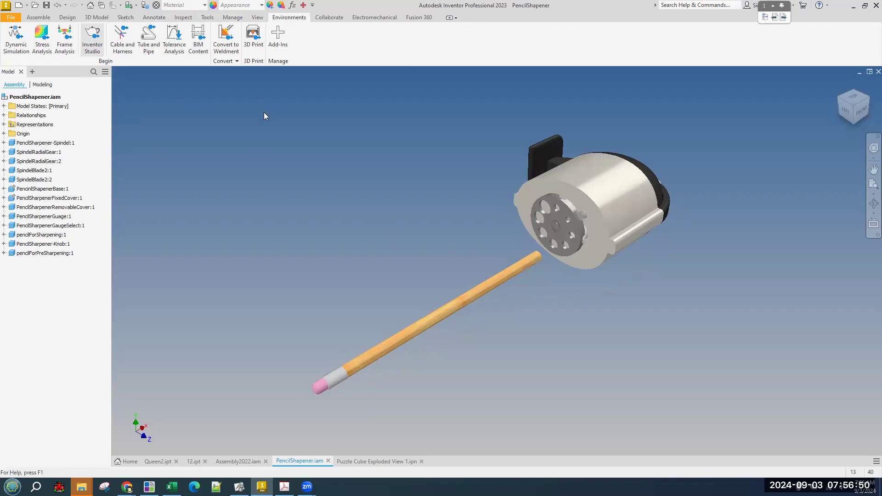
pyautogui.click(158, 40)
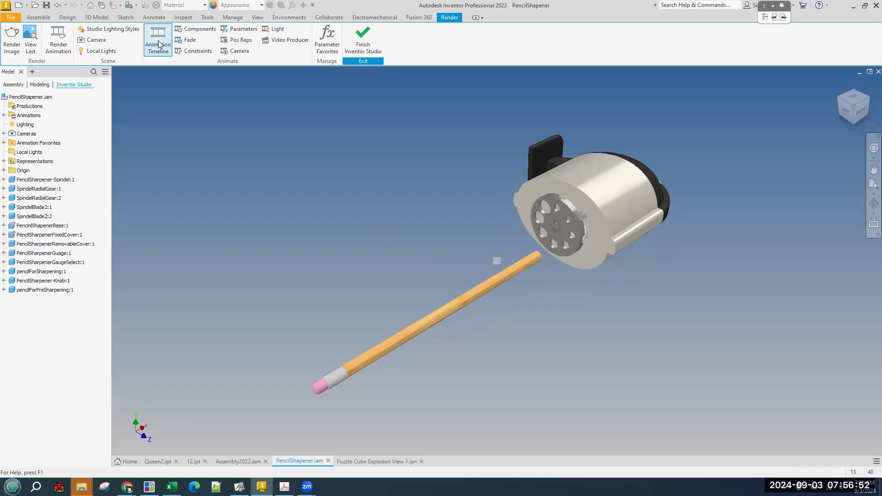
pyautogui.click(170, 421)
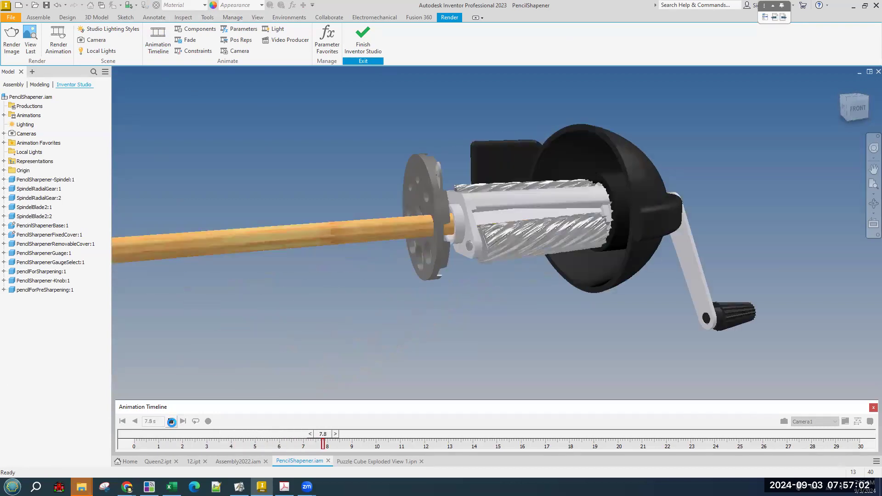
pyautogui.click(171, 422)
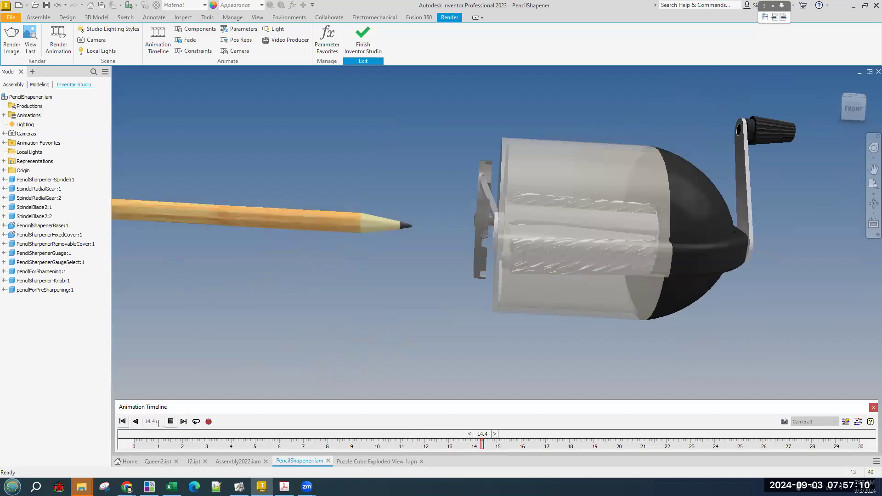
pyautogui.click(122, 422)
pyautogui.click(354, 35)
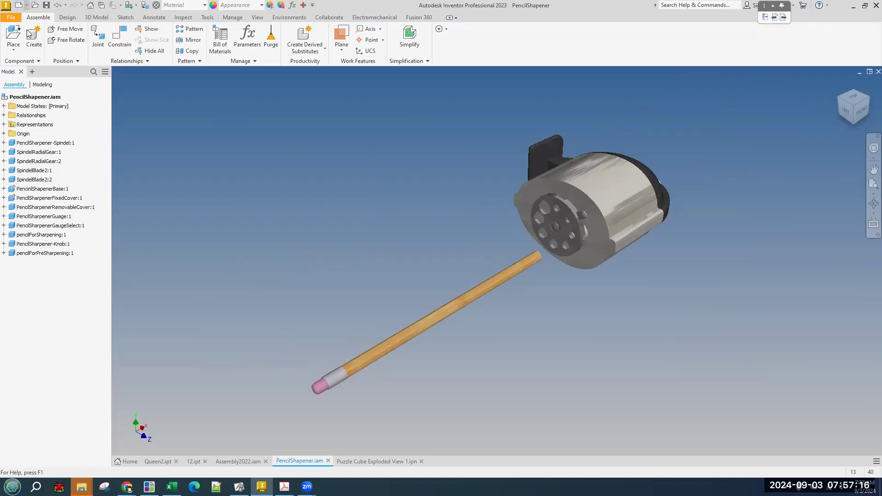
# Return to the Puzzle Cube Exploded View 1.ipn presentation and create a new drawing file
pyautogui.click(26, 5)
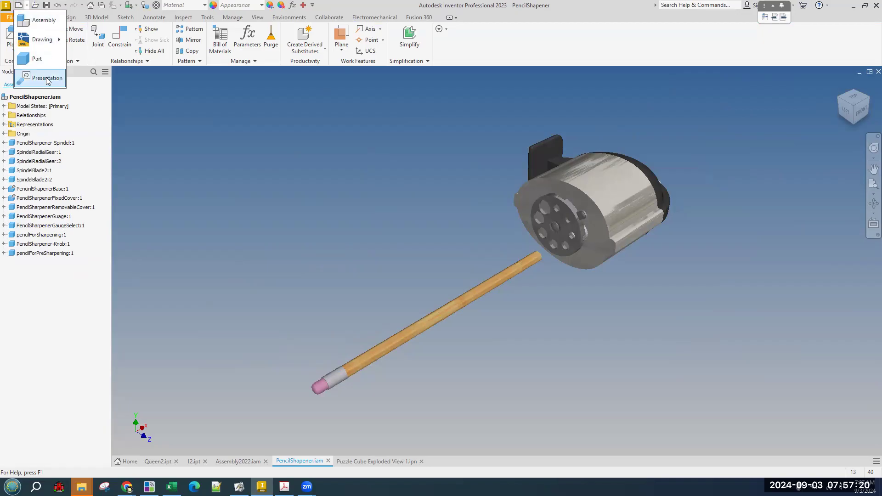
pyautogui.click(380, 461)
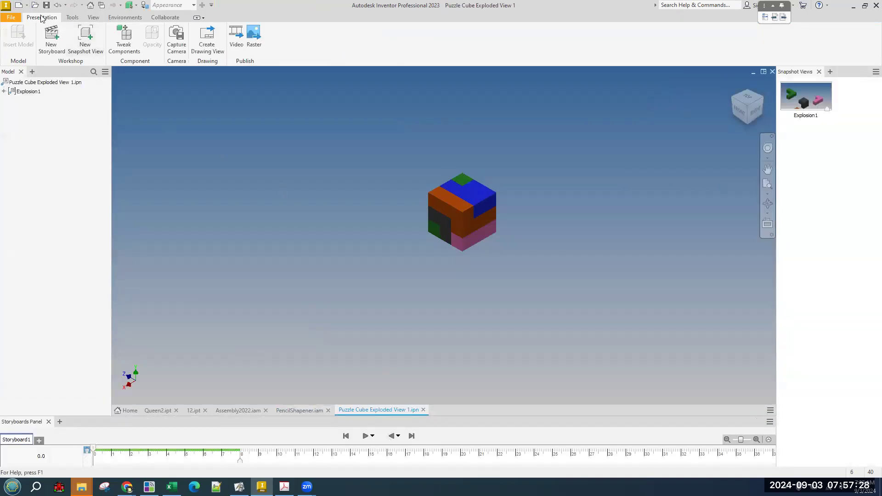
pyautogui.click(28, 6)
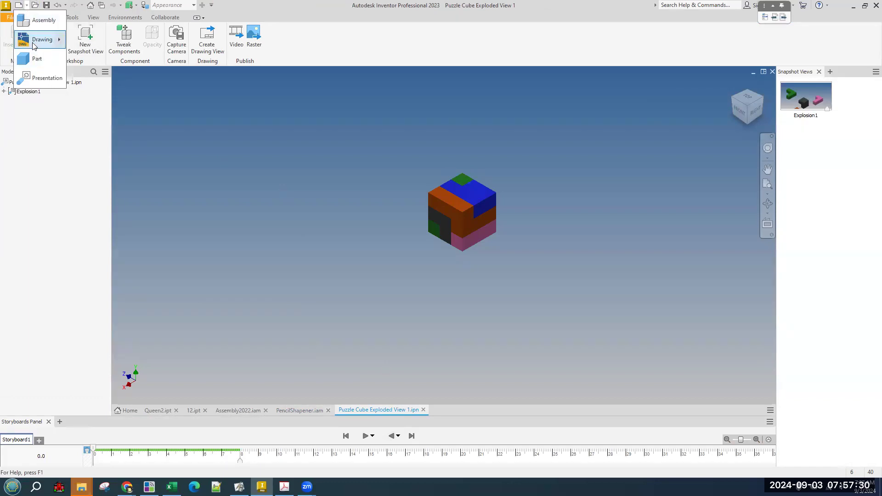
pyautogui.moveTo(33, 45)
pyautogui.click(103, 55)
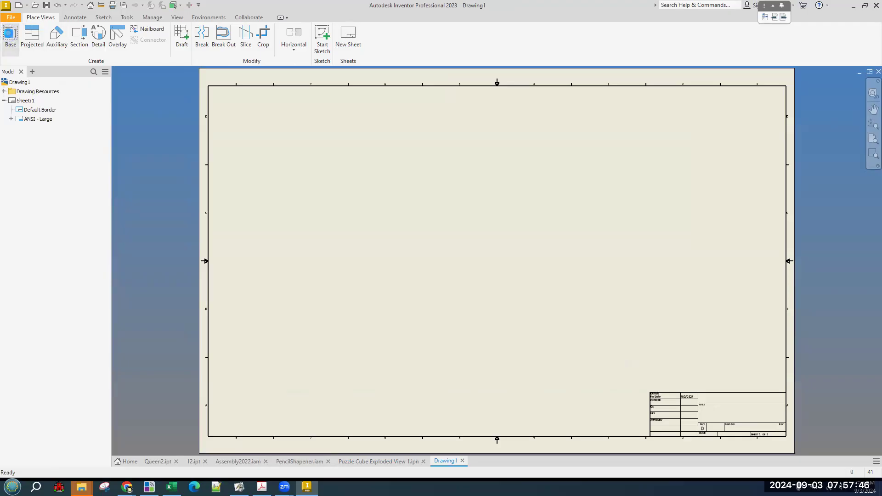
# Place a base view of 12.ipt on the sheet, showing the front orientation at 1:1 scale
pyautogui.click(10, 35)
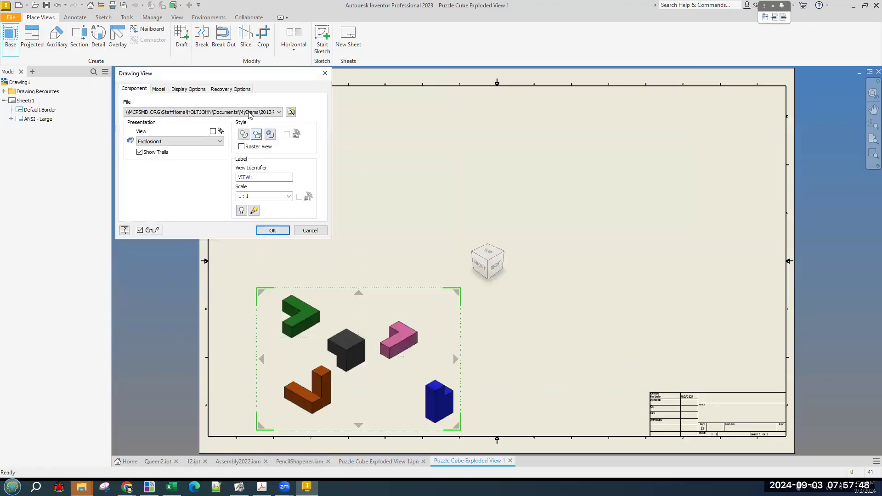
pyautogui.click(248, 112)
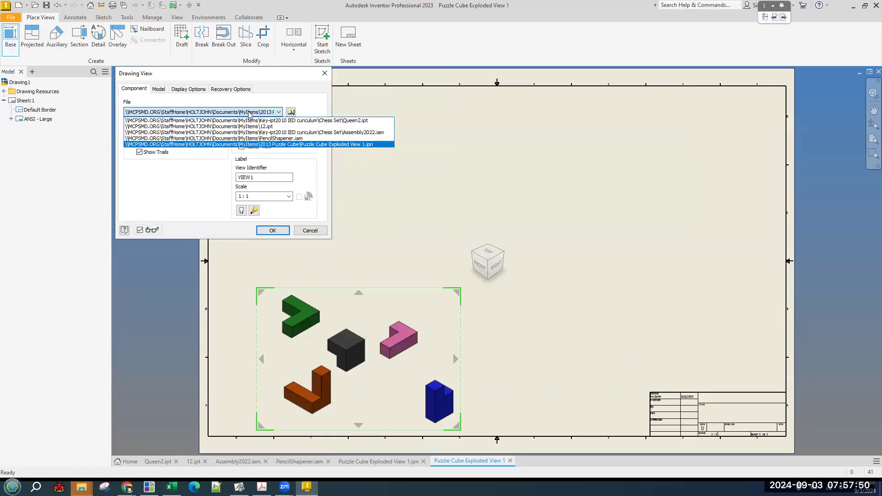
pyautogui.click(246, 126)
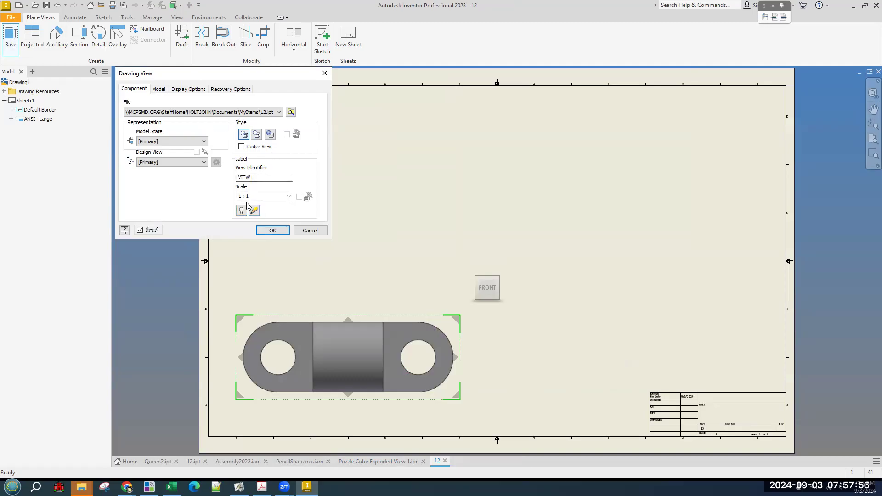
pyautogui.click(272, 232)
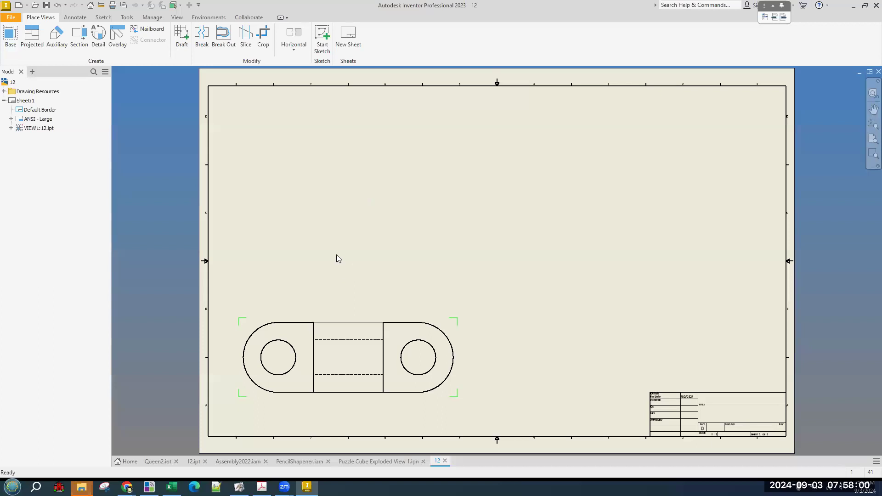
# Project a top view, a right side view and an isometric view from the front base view
pyautogui.click(32, 36)
pyautogui.click(379, 387)
pyautogui.click(353, 181)
pyautogui.click(567, 349)
pyautogui.click(625, 197)
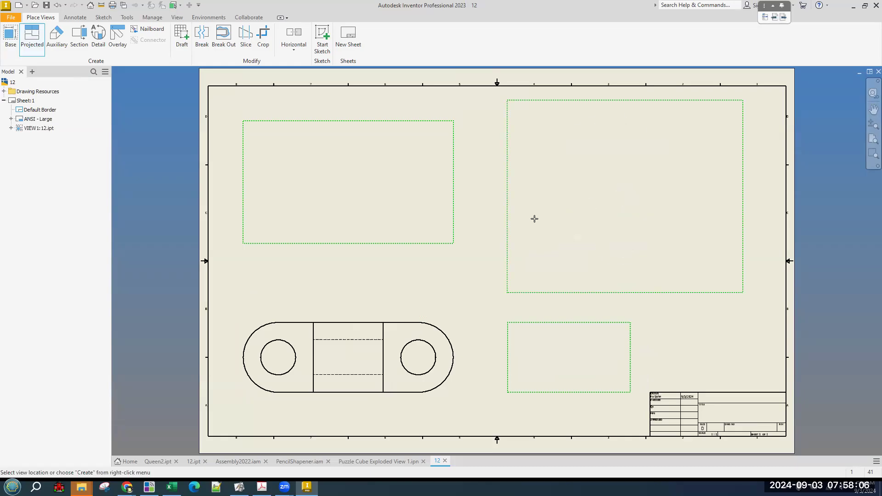
pyautogui.rightClick(557, 221)
pyautogui.click(490, 220)
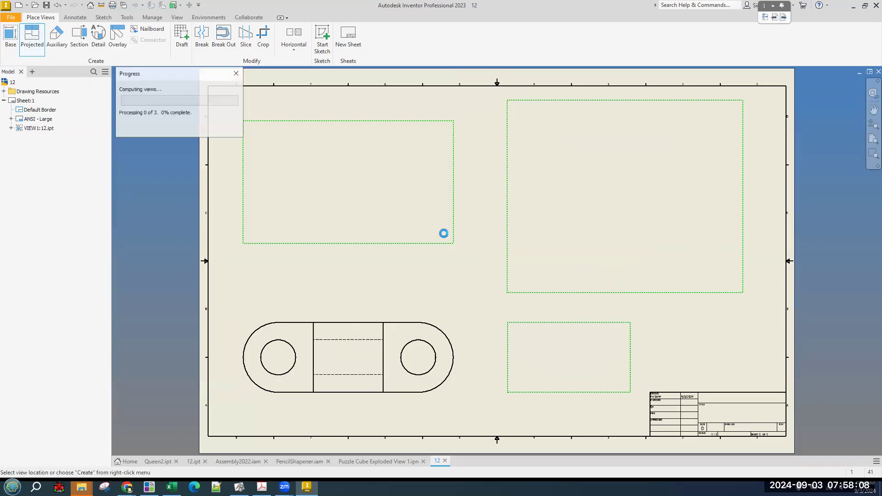
# Add a horizontal dimension above the front view between the midpoints of its upper-left and upper-center edges, leaving the dimension text unedited
pyautogui.click(69, 18)
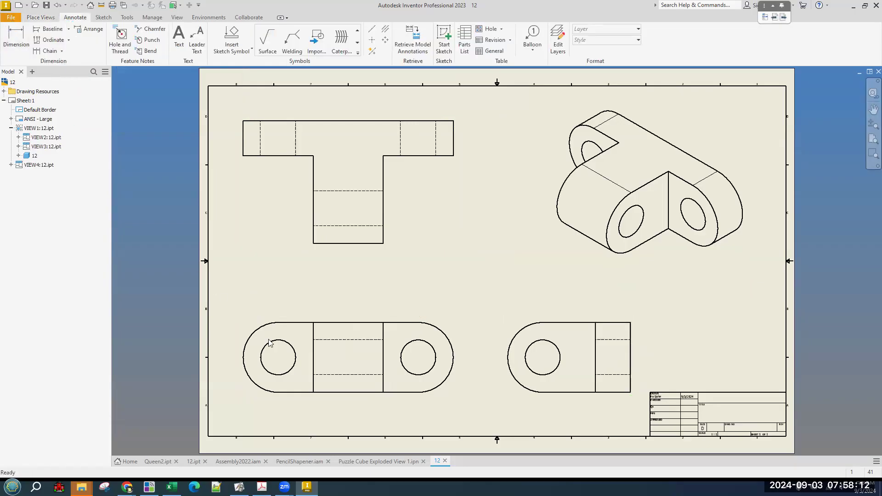
pyautogui.click(283, 323)
pyautogui.click(11, 34)
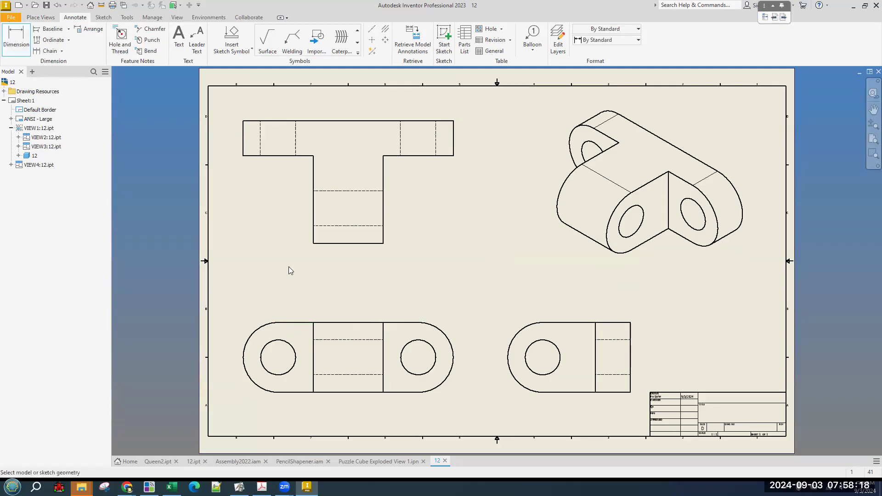
pyautogui.click(296, 323)
pyautogui.click(349, 322)
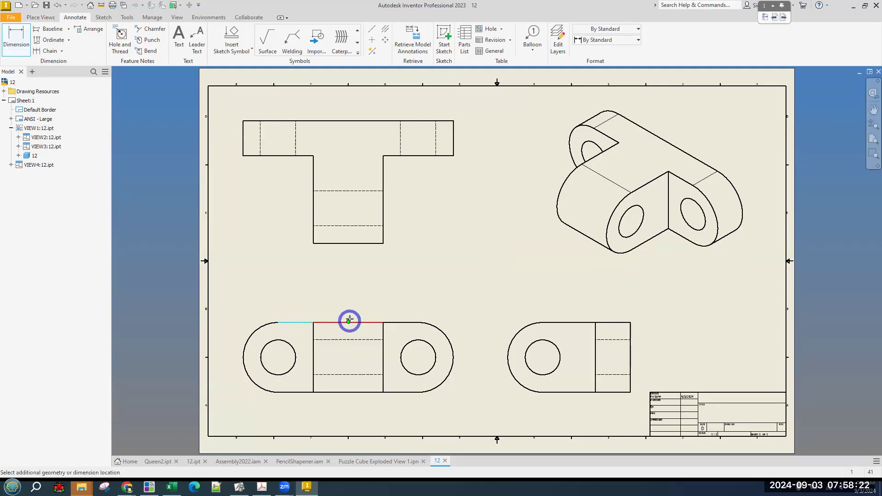
pyautogui.click(318, 298)
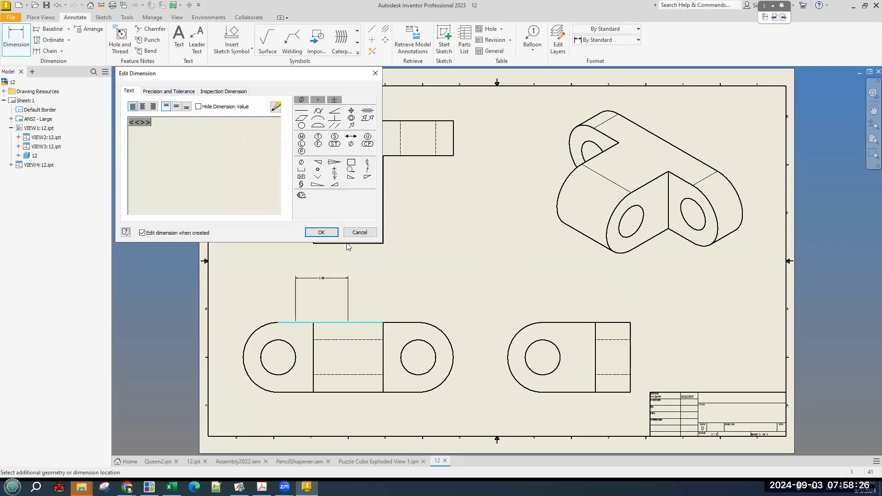
pyautogui.click(359, 232)
pyautogui.scroll(2, 320, 291)
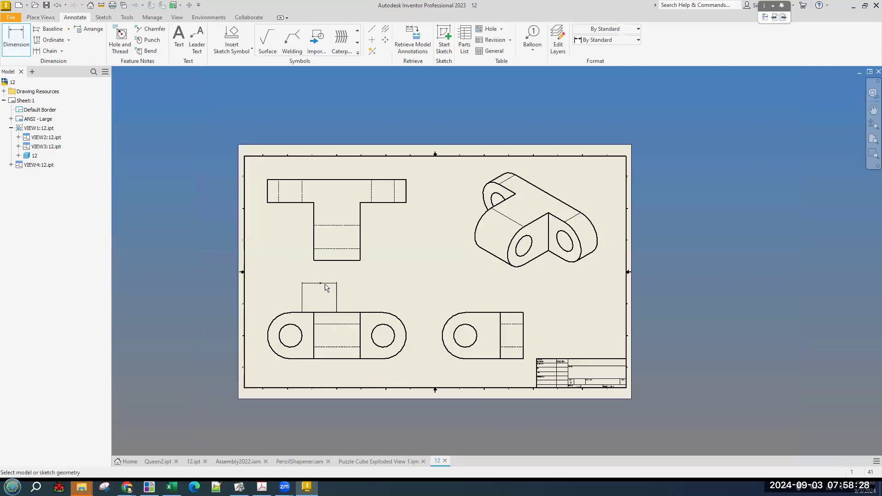
pyautogui.scroll(-5, 325, 288)
pyautogui.scroll(4, 396, 289)
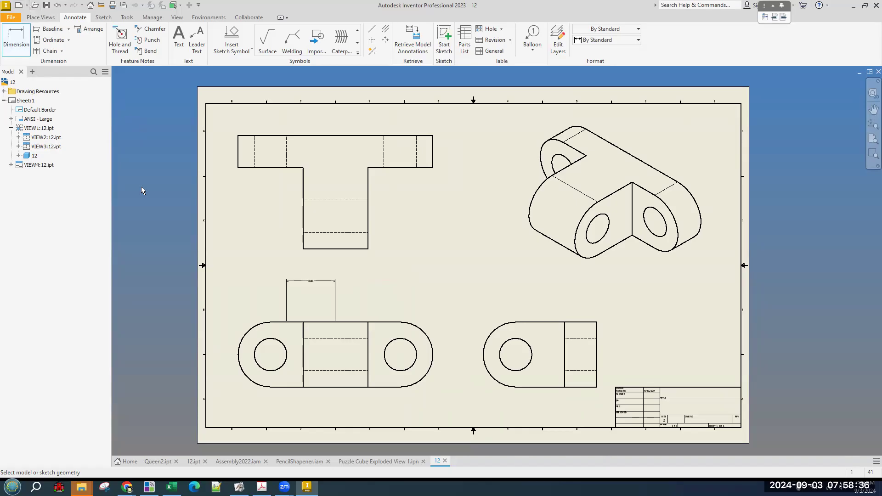
# Switch to the 12.ipt part and look through its annotation, inspection and application tools
pyautogui.click(351, 461)
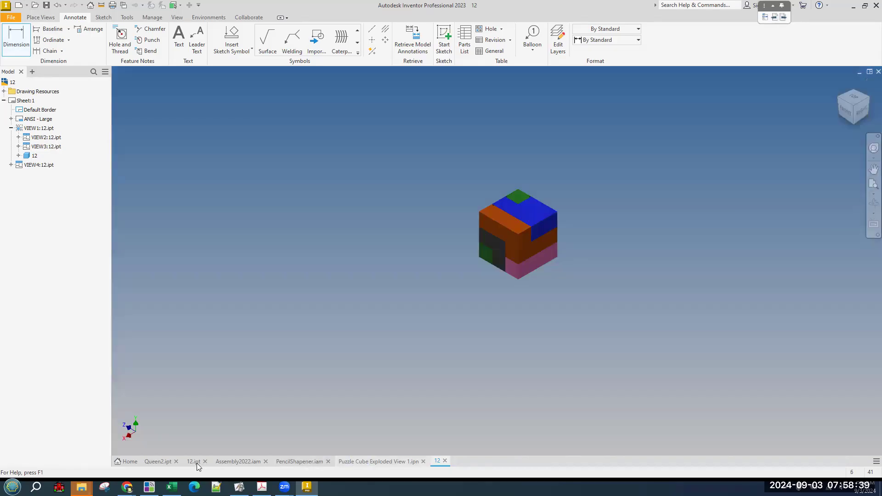
pyautogui.click(194, 462)
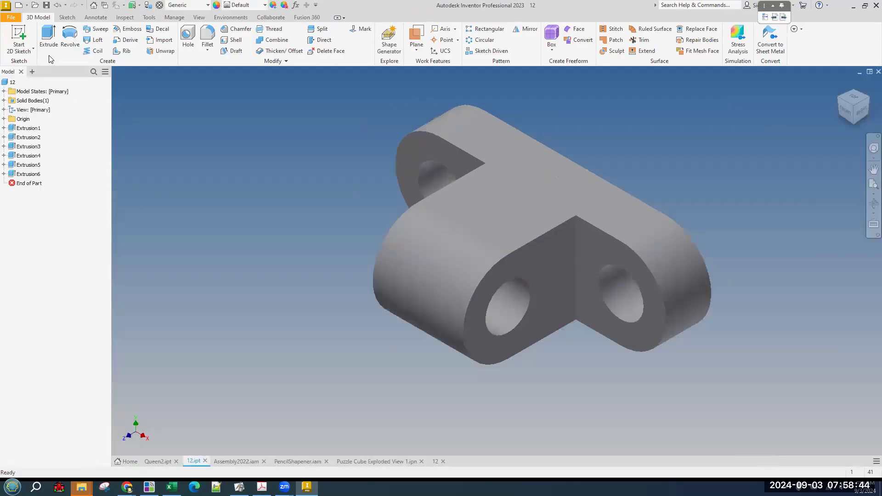
pyautogui.click(67, 17)
pyautogui.click(105, 19)
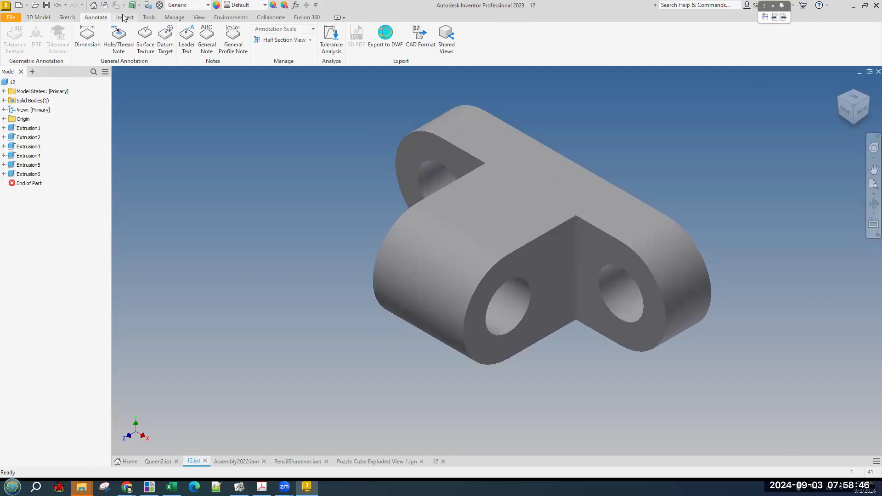
pyautogui.click(125, 17)
pyautogui.click(158, 17)
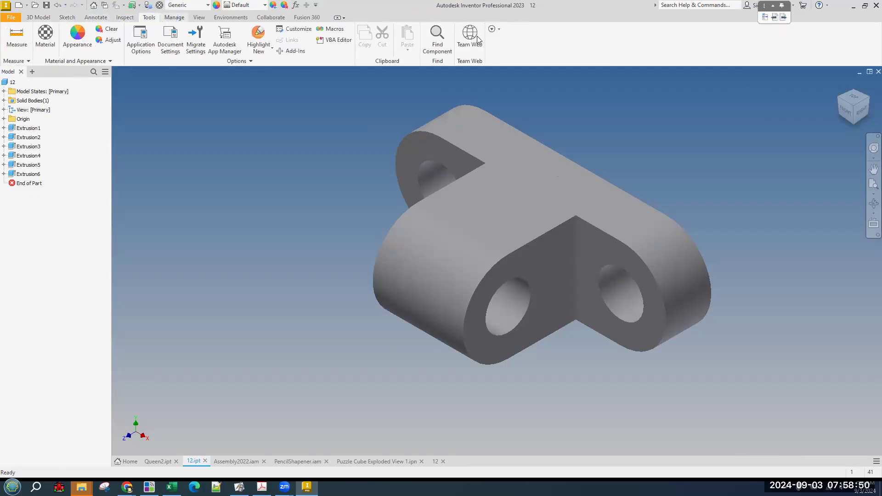
# Cycle the ribbon through its minimized display states and restore the full ribbon
pyautogui.click(337, 18)
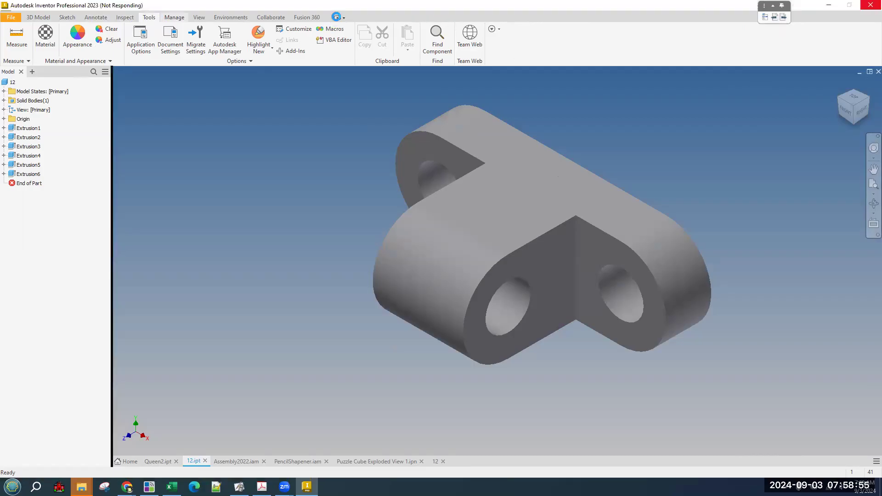
pyautogui.click(337, 19)
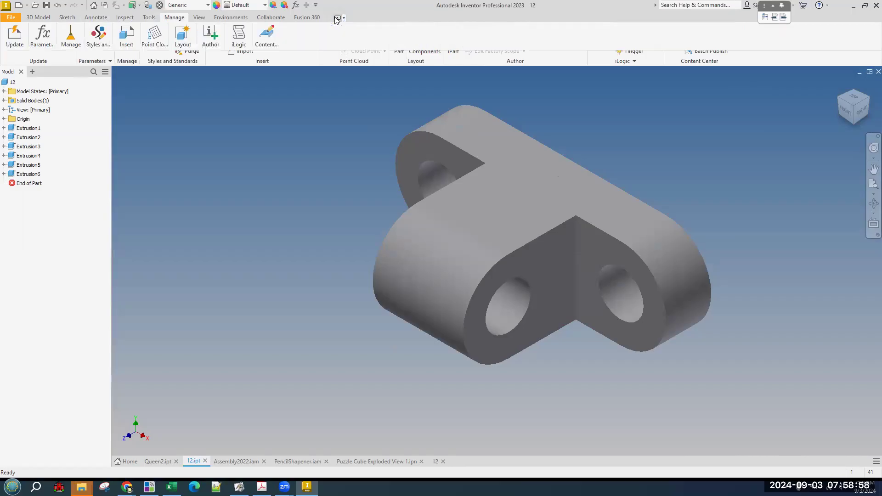
pyautogui.click(338, 18)
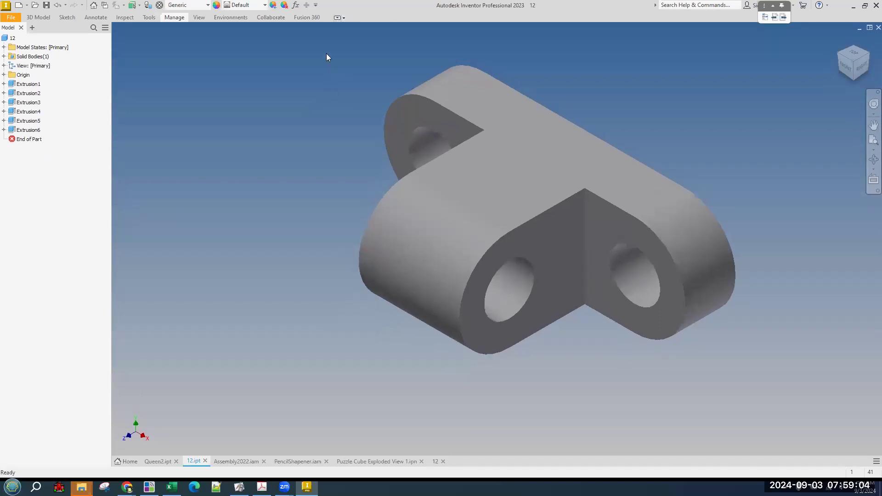
pyautogui.click(343, 18)
pyautogui.click(324, 9)
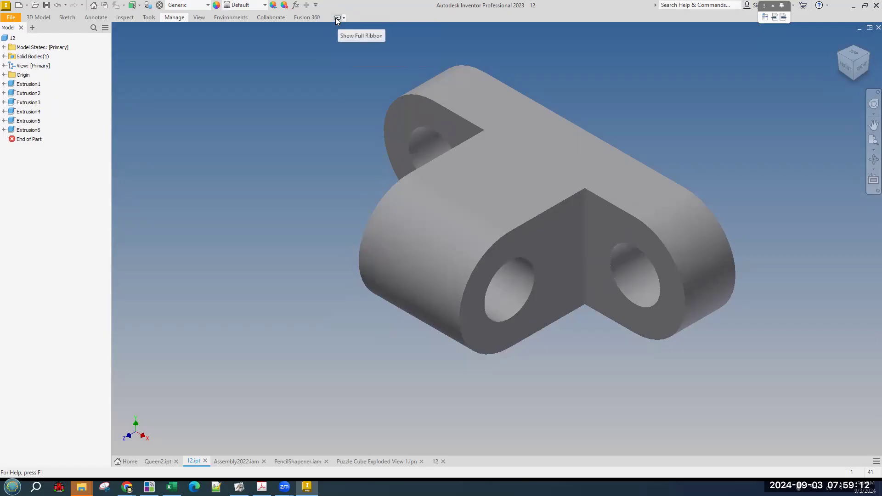
pyautogui.click(337, 19)
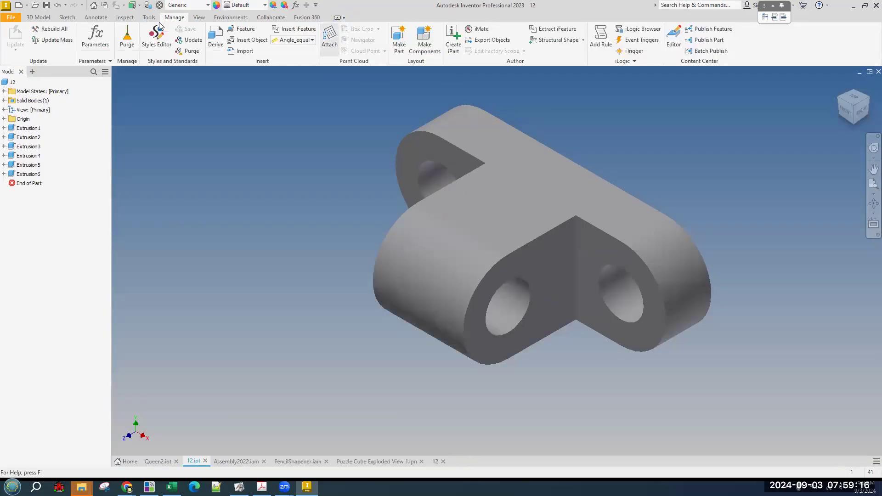
# Review the part's annotation, inspection, management and 3D modeling tools
pyautogui.click(97, 17)
pyautogui.click(125, 17)
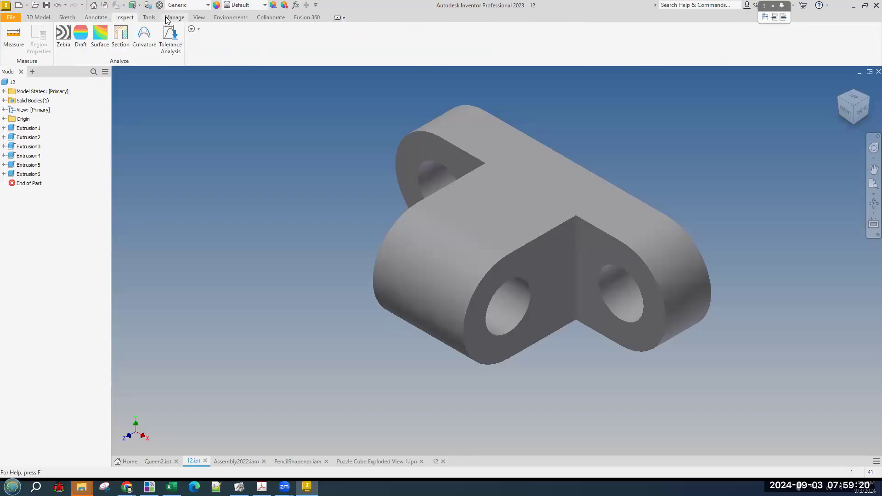
pyautogui.click(167, 18)
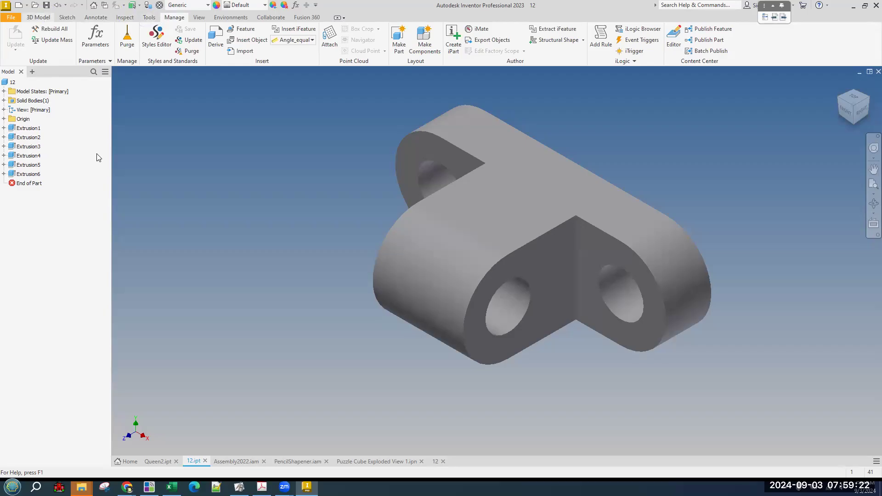
pyautogui.click(38, 17)
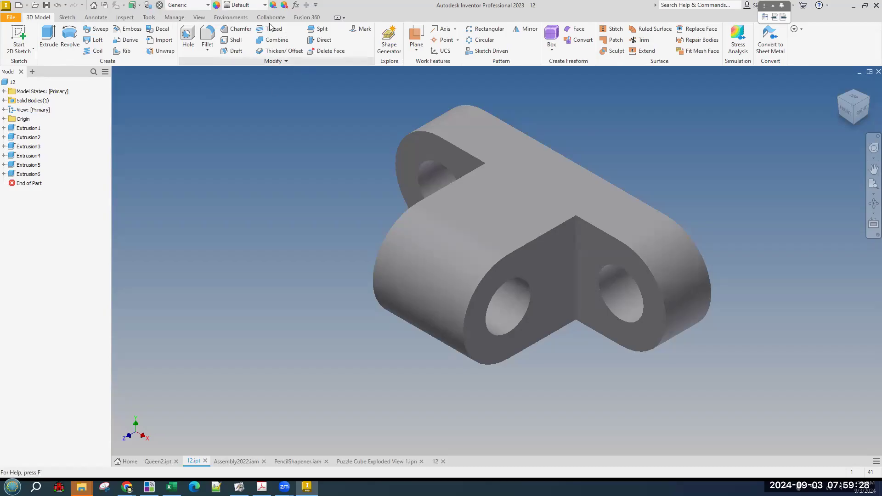
# Locate the Model Browser entry among the user interface visibility options and leave it enabled
pyautogui.click(200, 18)
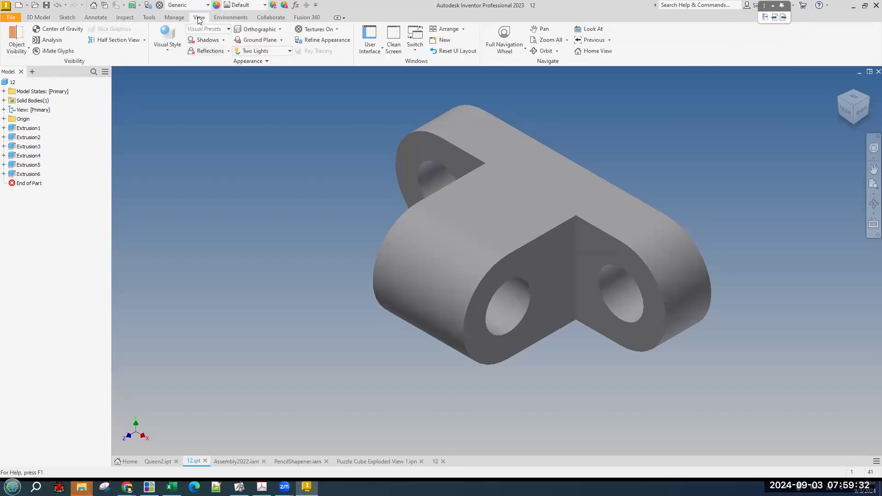
pyautogui.click(370, 40)
pyautogui.click(384, 127)
pyautogui.click(385, 126)
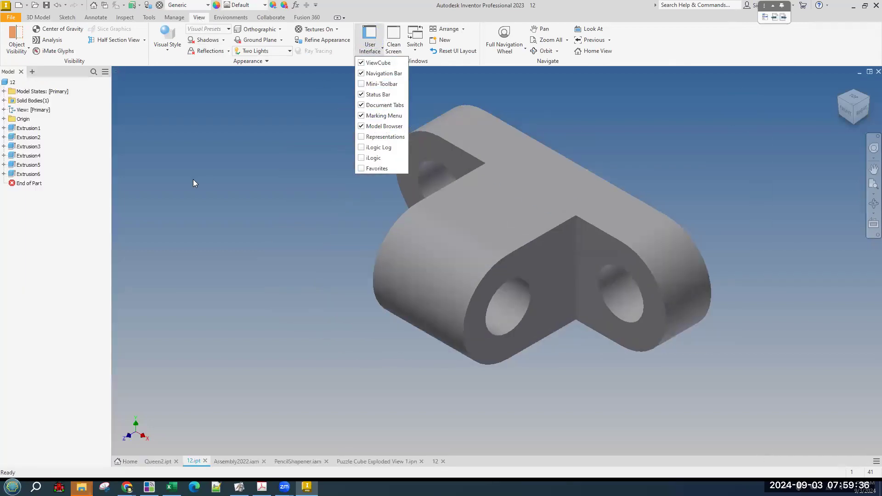
pyautogui.click(193, 183)
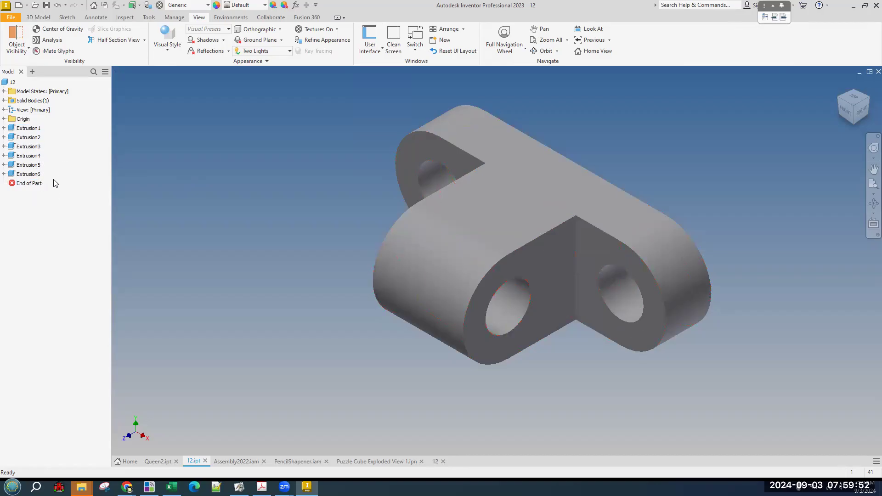
# Open the sketch behind Extrusion2 for inspection and finish it without making changes
pyautogui.click(27, 140)
pyautogui.rightClick(27, 142)
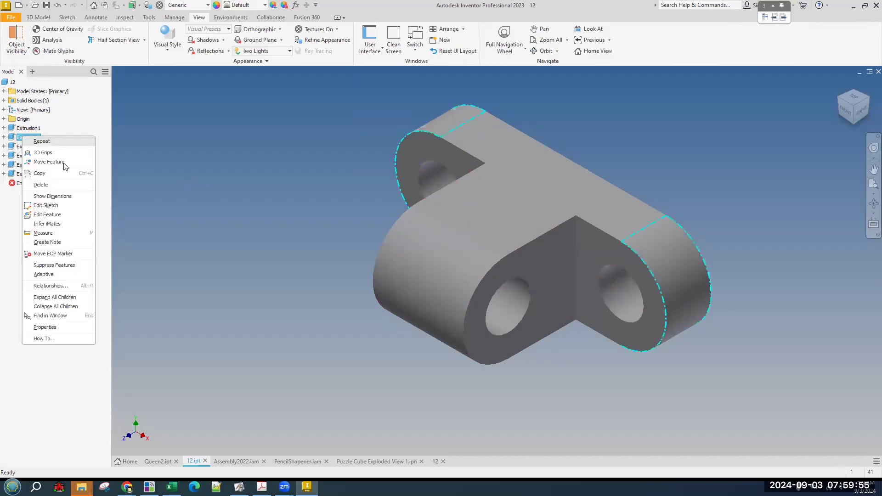
pyautogui.click(67, 200)
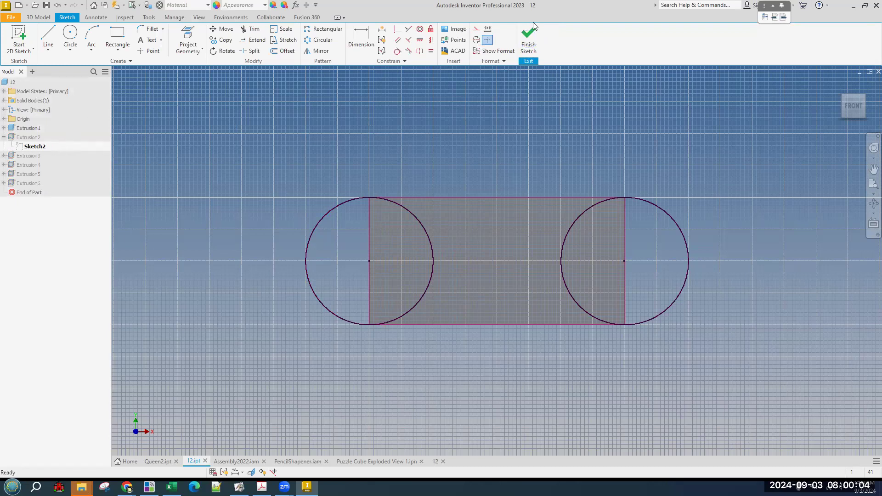
pyautogui.click(527, 40)
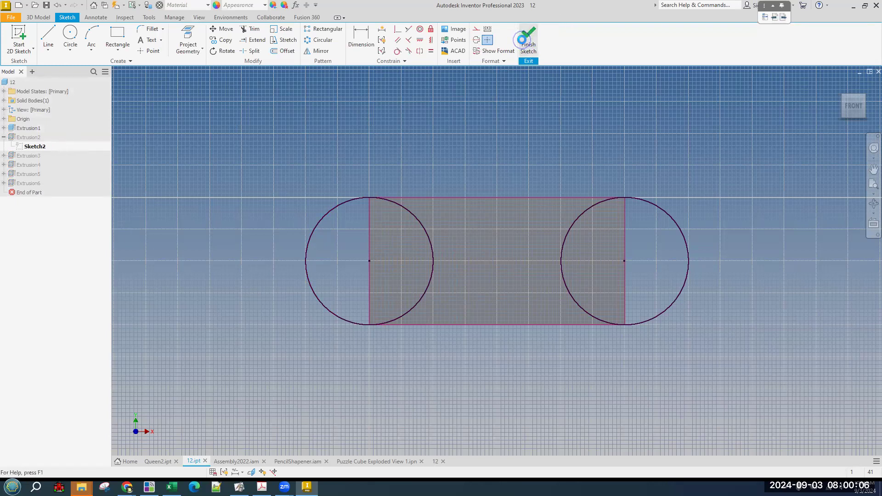
pyautogui.click(32, 138)
pyautogui.rightClick(32, 138)
pyautogui.click(214, 154)
# Edit Extrusion1 and set its extrusion distance to 4 in
pyautogui.rightClick(29, 128)
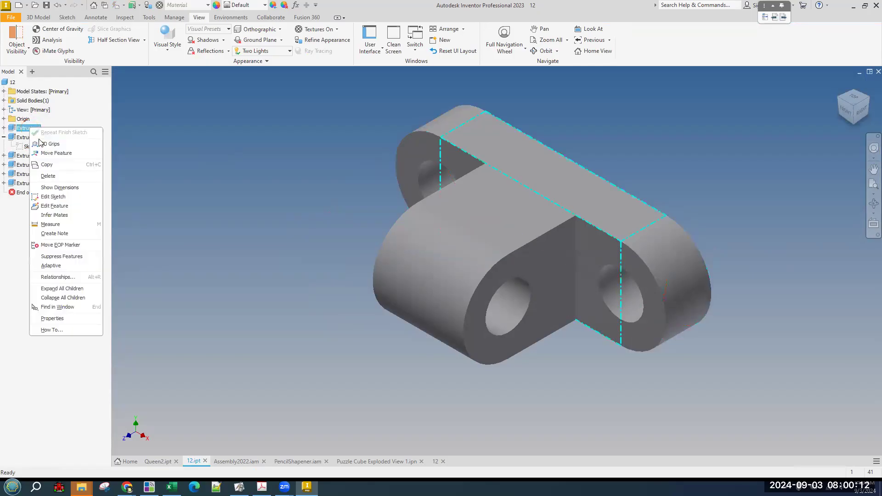
pyautogui.click(67, 208)
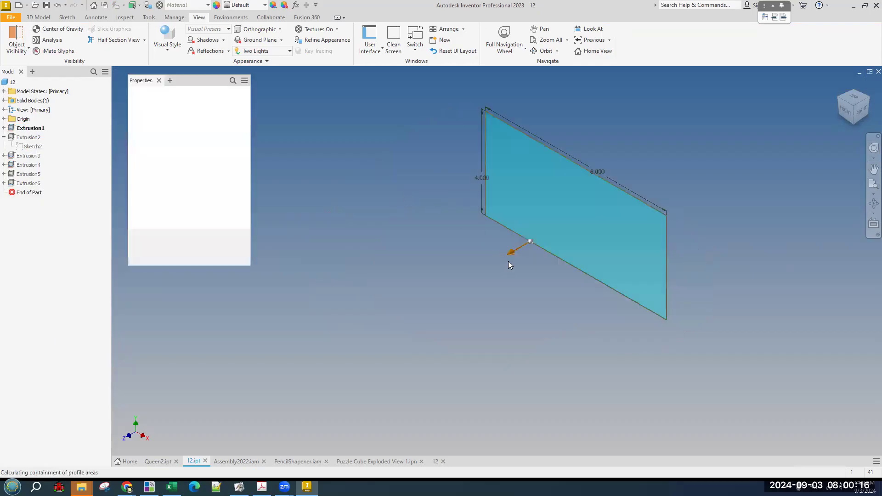
pyautogui.click(185, 167)
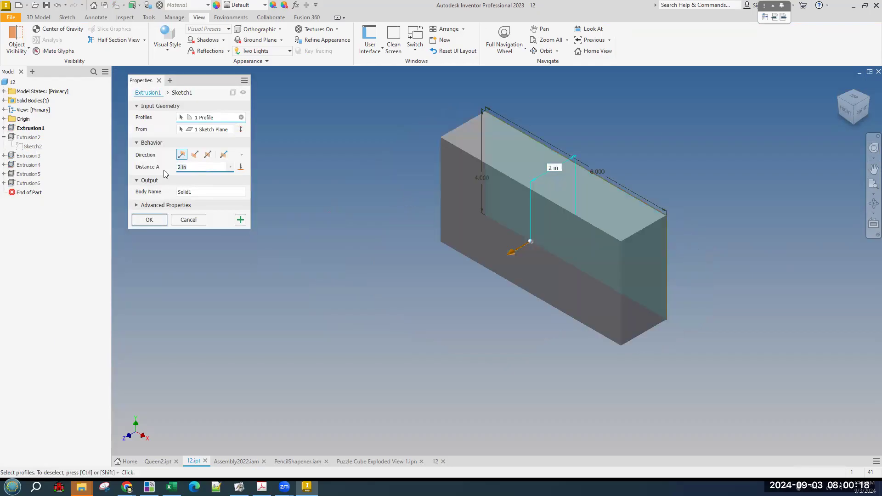
pyautogui.write('4')
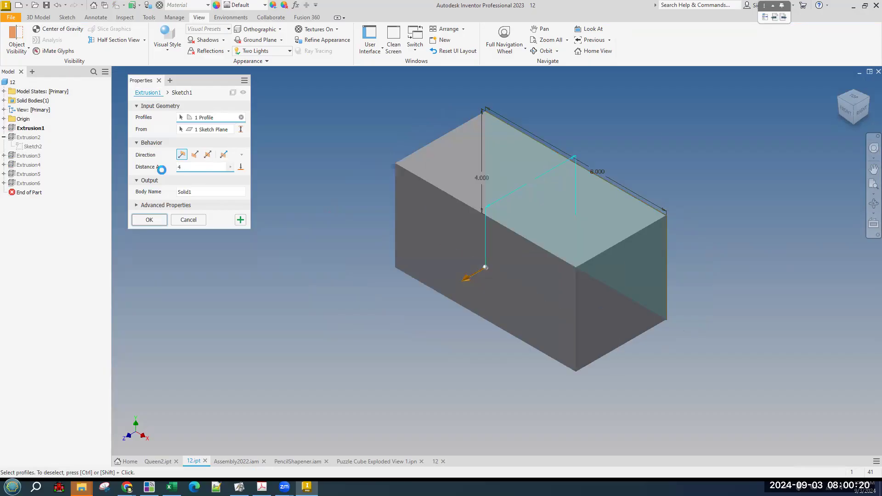
pyautogui.press('Return')
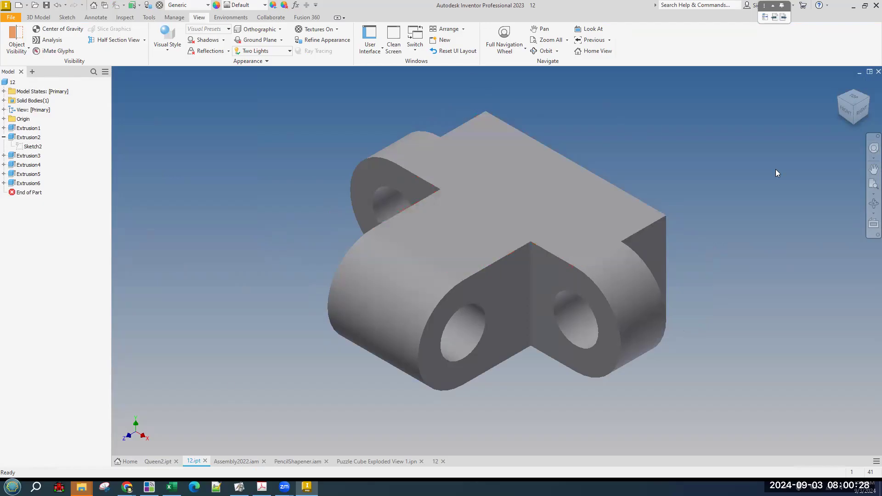
# Inspect the thickened part from the front, back, left and isometric orientations with the ViewCube, and return to the home view
pyautogui.click(854, 109)
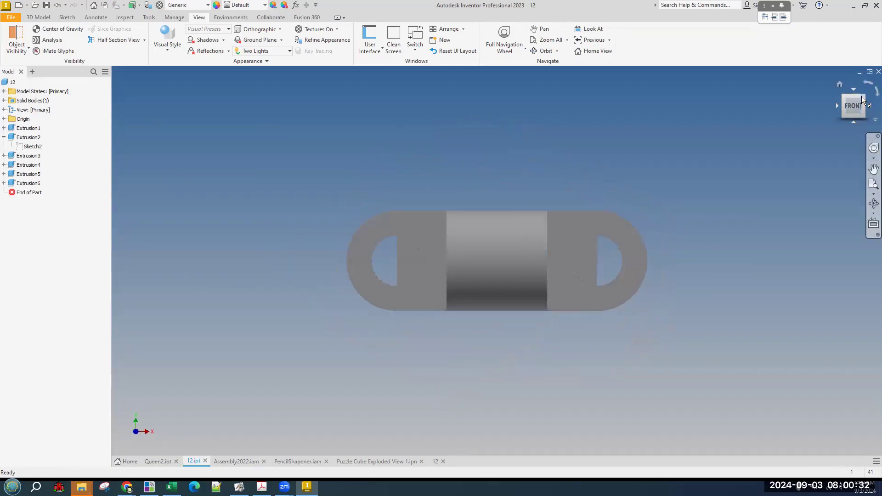
pyautogui.click(864, 100)
pyautogui.click(869, 102)
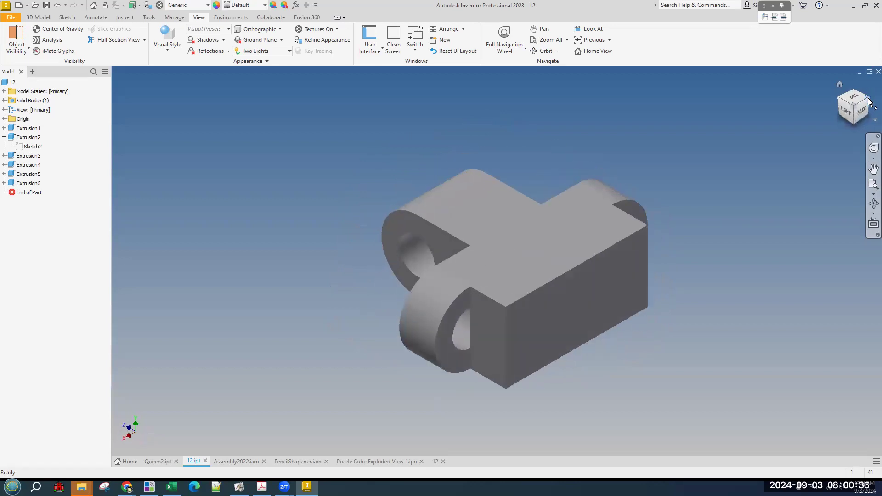
pyautogui.click(869, 102)
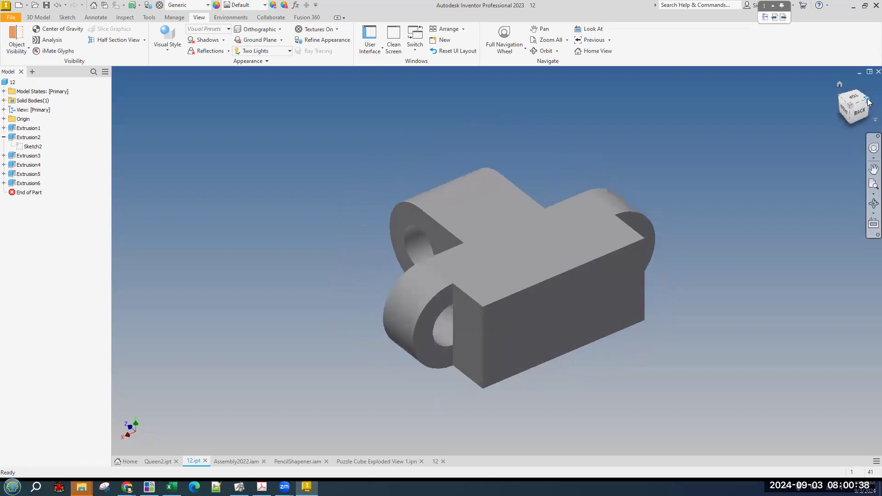
pyautogui.click(863, 111)
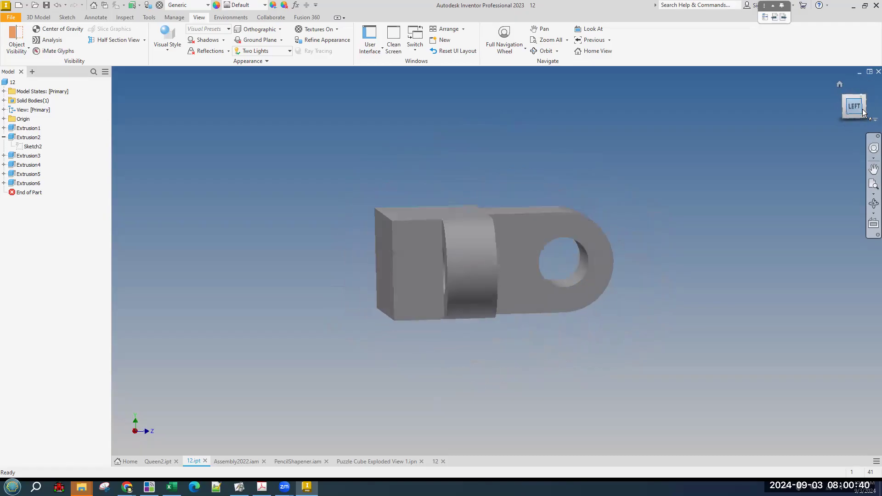
pyautogui.click(864, 100)
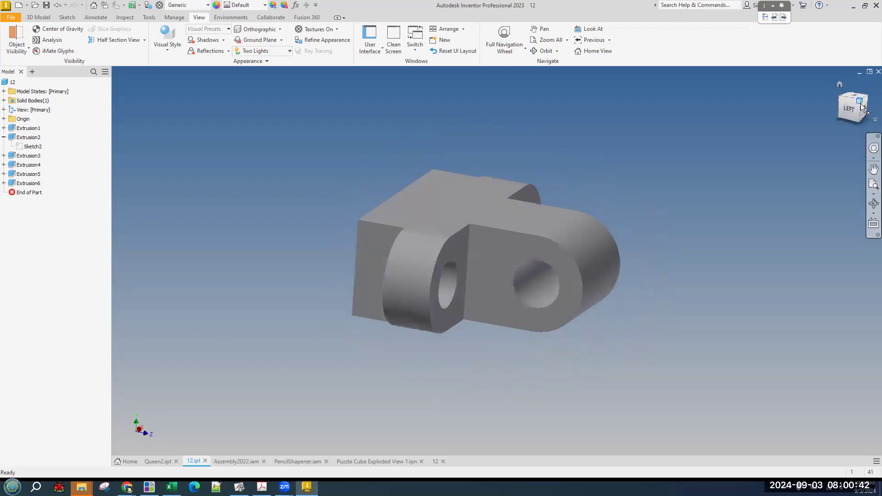
pyautogui.click(853, 115)
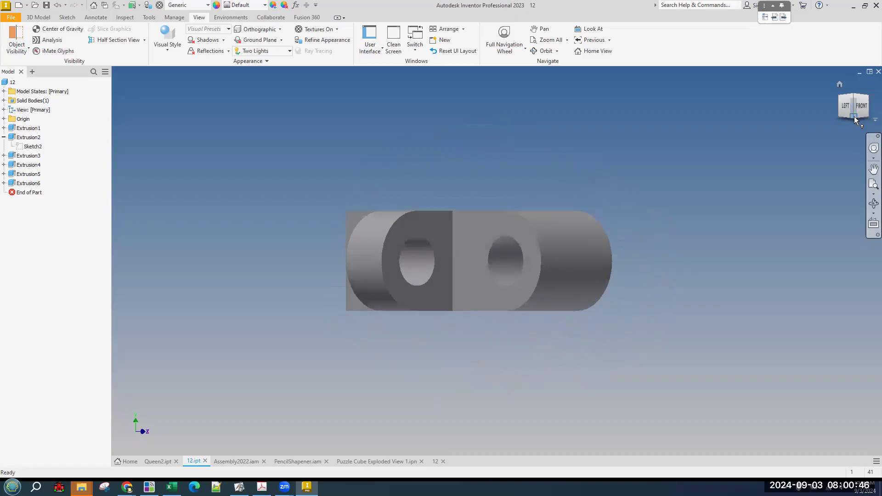
pyautogui.click(851, 96)
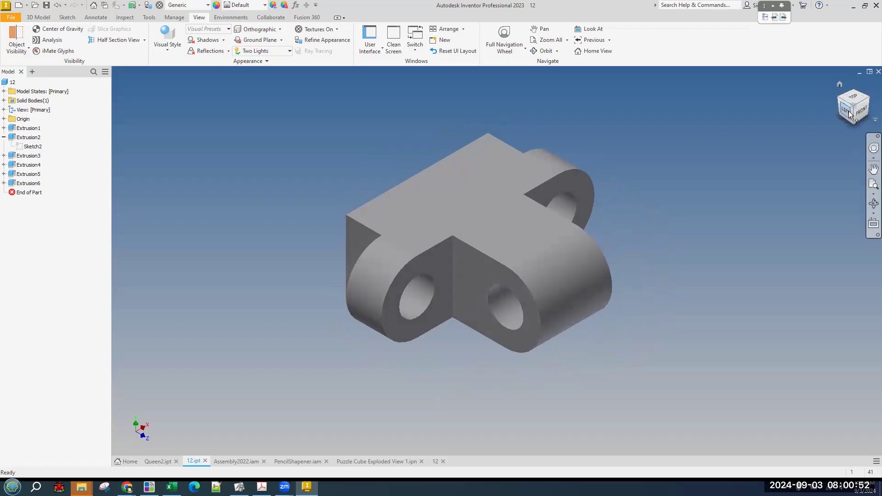
pyautogui.click(847, 109)
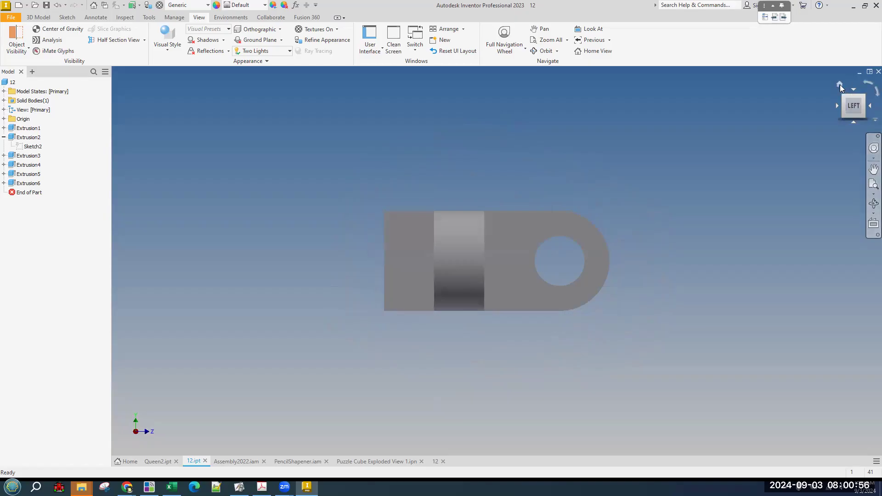
pyautogui.click(840, 86)
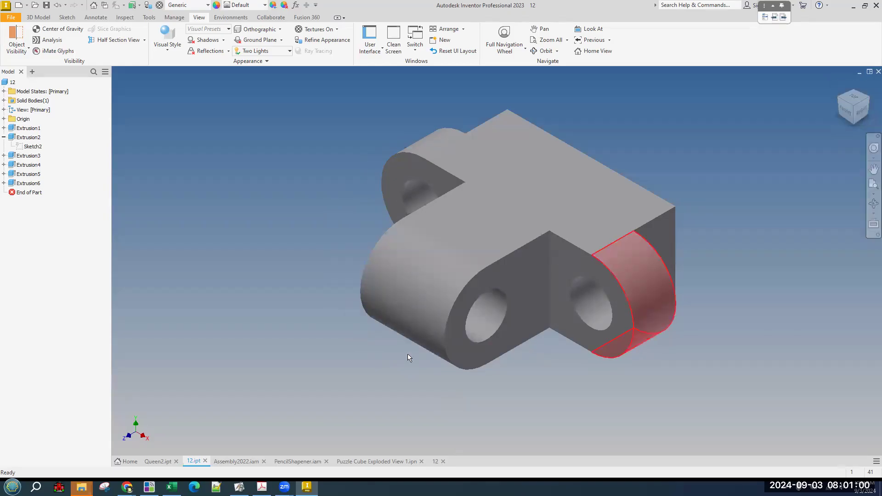
# Bring up Green Sheet 12+20.pdf, mark the isometric block's three viewing directions with red arrows and letters, and clear the markup
pyautogui.click(262, 487)
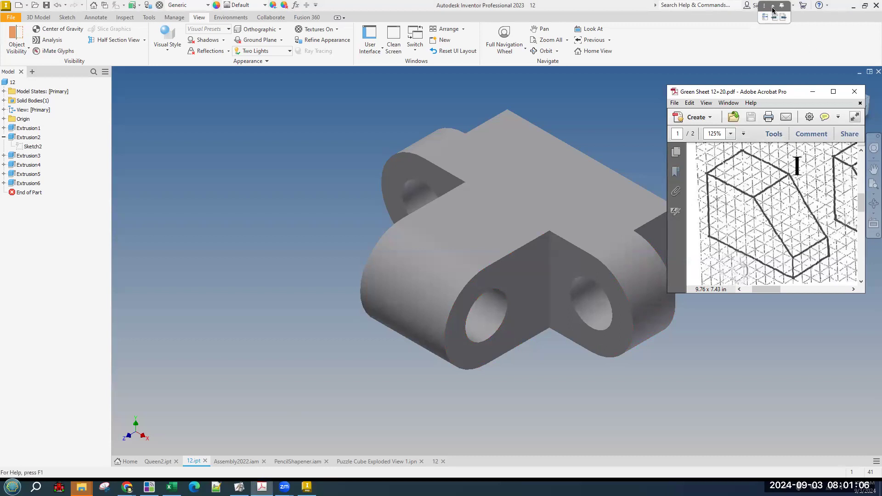
pyautogui.click(773, 7)
pyautogui.click(776, 106)
pyautogui.moveTo(697, 256)
pyautogui.mouseDown()
pyautogui.moveTo(726, 221)
pyautogui.moveTo(727, 238)
pyautogui.mouseUp()
pyautogui.moveTo(726, 110)
pyautogui.mouseDown()
pyautogui.moveTo(729, 162)
pyautogui.moveTo(733, 145)
pyautogui.mouseUp()
pyautogui.moveTo(836, 252)
pyautogui.mouseDown()
pyautogui.moveTo(790, 223)
pyautogui.moveTo(799, 240)
pyautogui.moveTo(844, 268)
pyautogui.mouseUp()
pyautogui.moveTo(699, 257); pyautogui.dragTo(701, 272)
pyautogui.moveTo(721, 101); pyautogui.dragTo(718, 94)
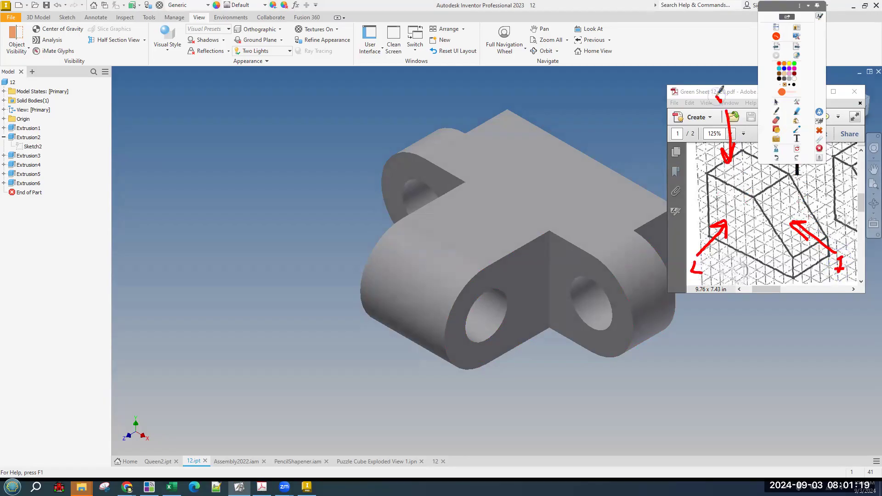
pyautogui.click(799, 149)
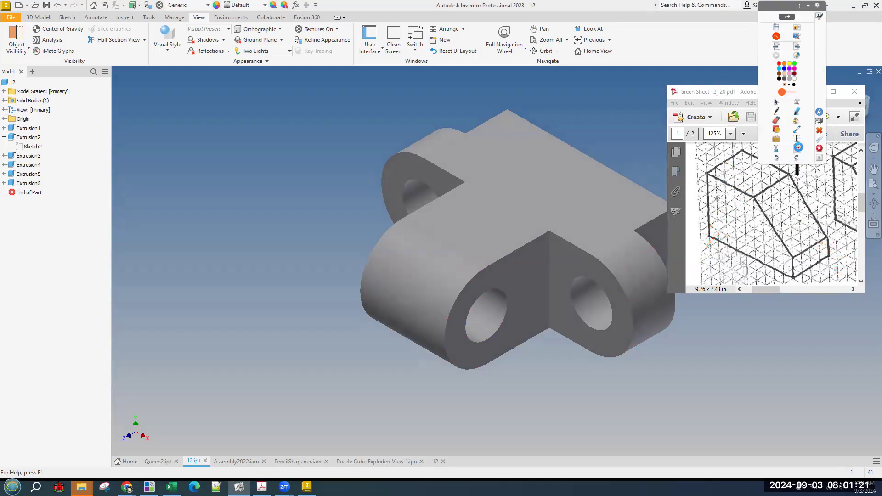
# Return to the part, collapse the annotation toolbar, and view the part with the Full Navigation Wheel before dismissing the wheel
pyautogui.click(597, 107)
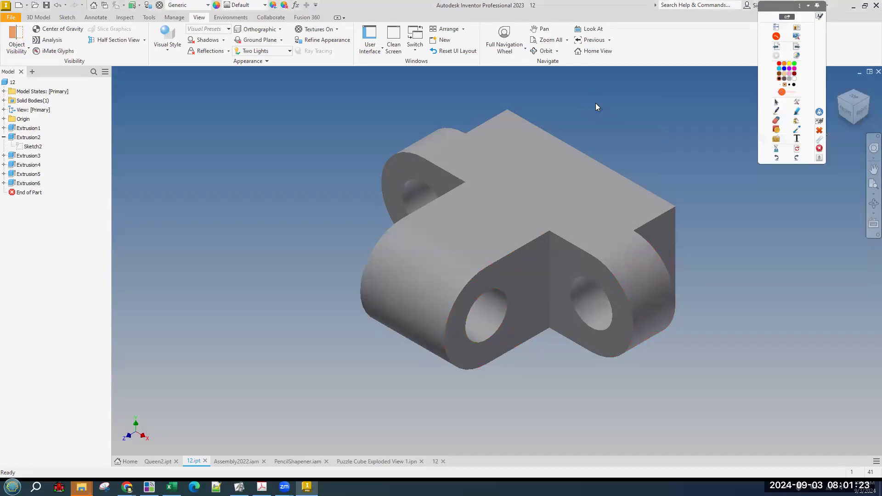
pyautogui.click(808, 7)
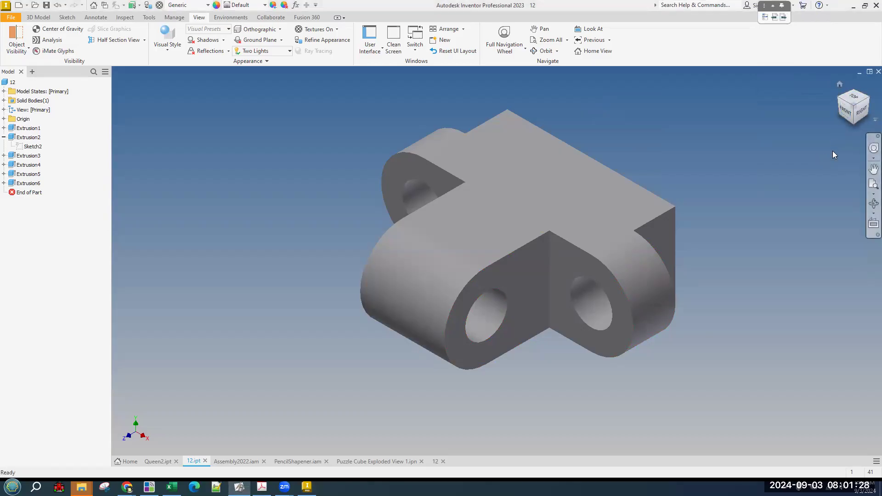
pyautogui.click(873, 148)
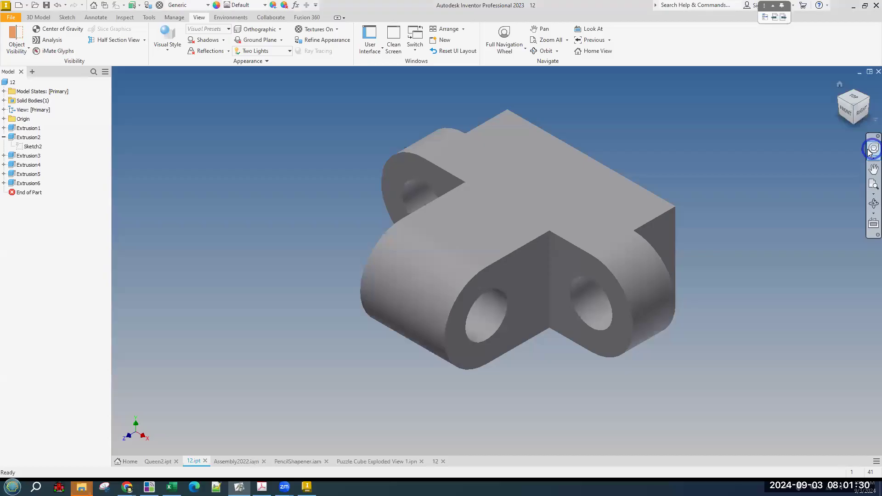
pyautogui.moveTo(854, 153); pyautogui.dragTo(791, 157)
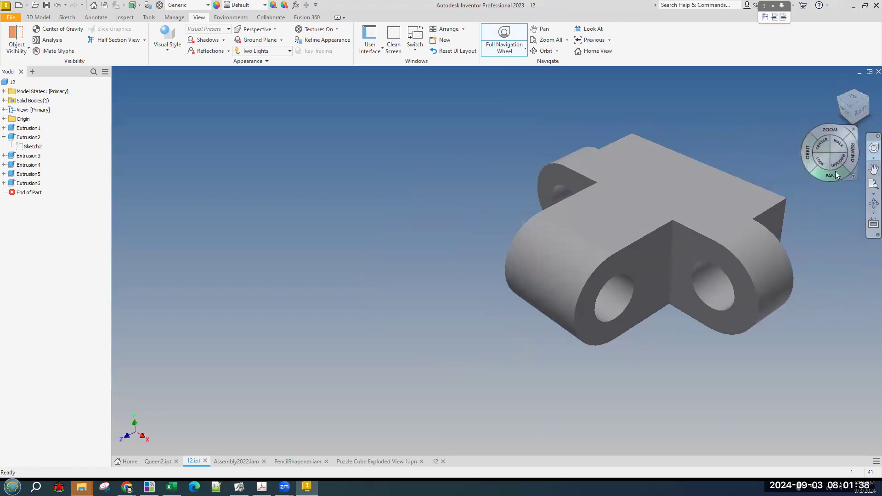
pyautogui.click(853, 129)
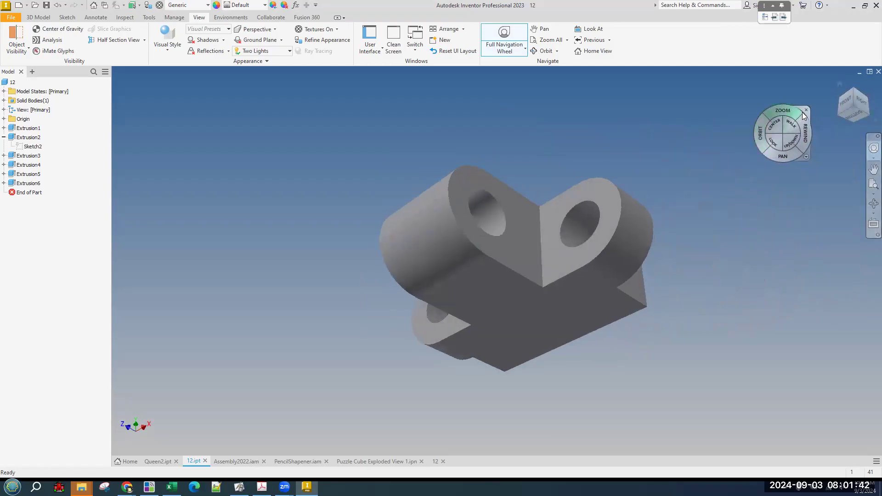
pyautogui.click(806, 111)
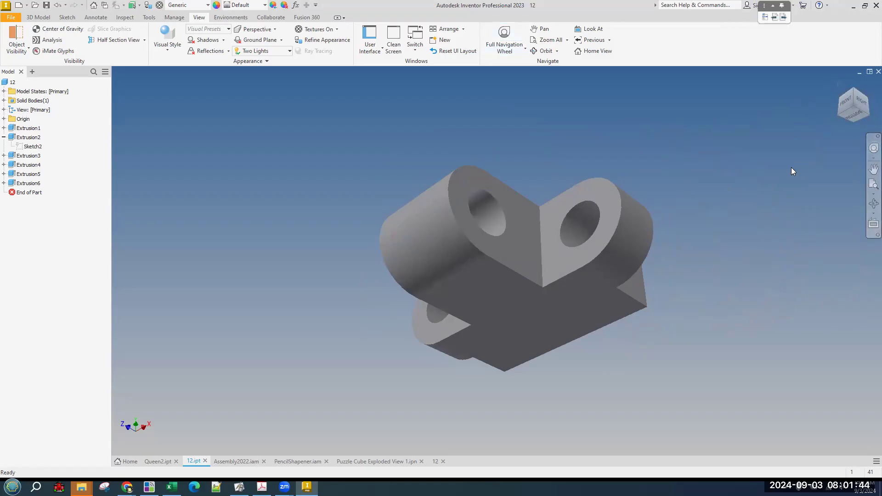
# Inspect the part with the Orbit and Pan tools, finish panning, and return to the isometric orientation
pyautogui.click(872, 203)
pyautogui.moveTo(562, 187); pyautogui.dragTo(535, 221)
pyautogui.click(873, 168)
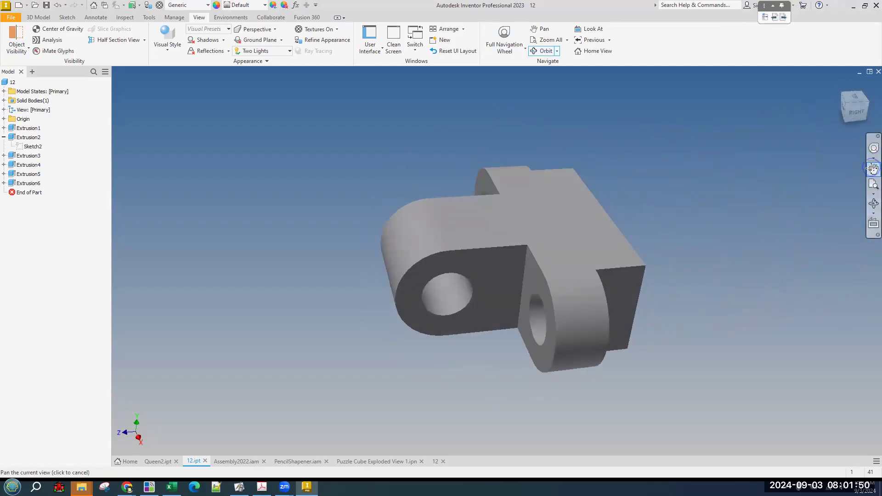
pyautogui.moveTo(660, 203); pyautogui.dragTo(653, 183)
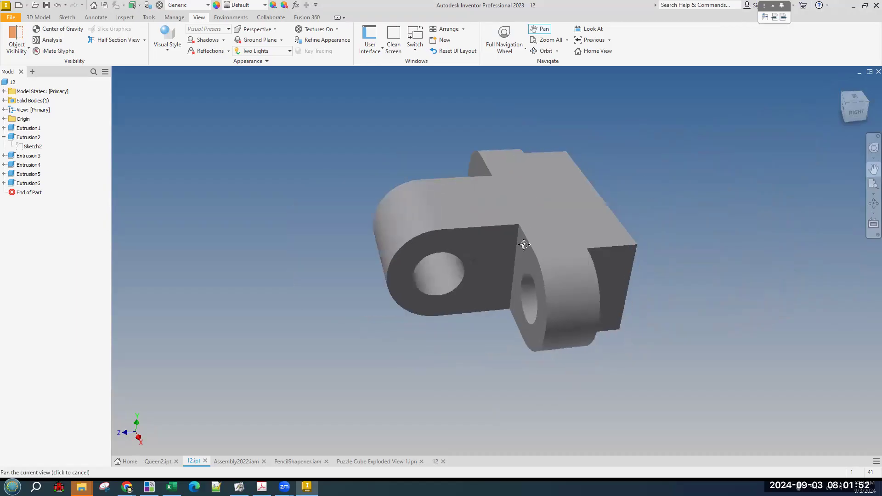
pyautogui.moveTo(549, 220); pyautogui.dragTo(542, 219)
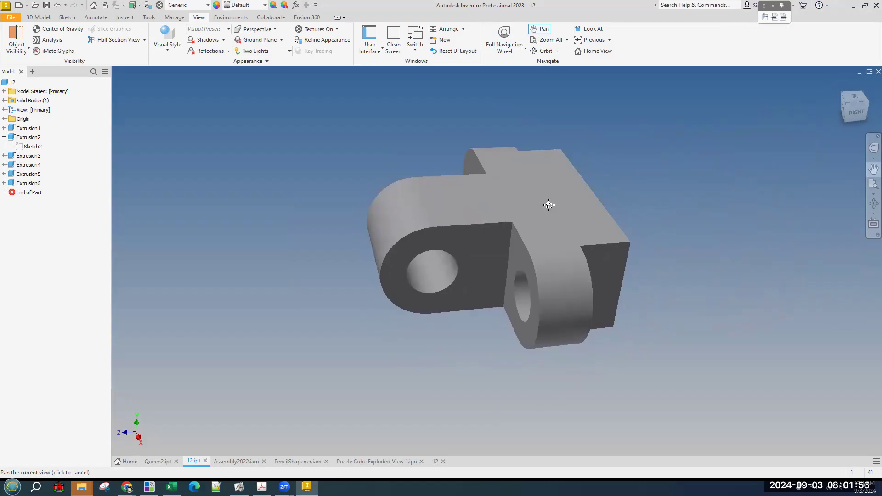
pyautogui.rightClick(671, 176)
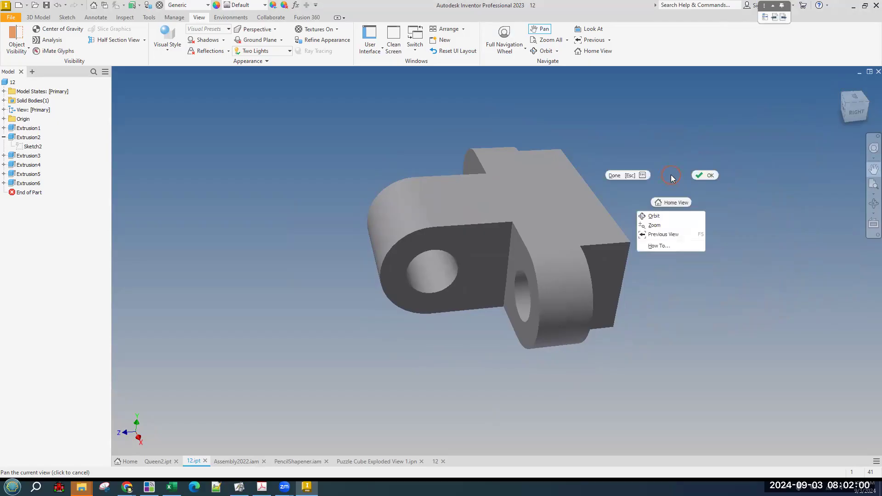
pyautogui.click(710, 175)
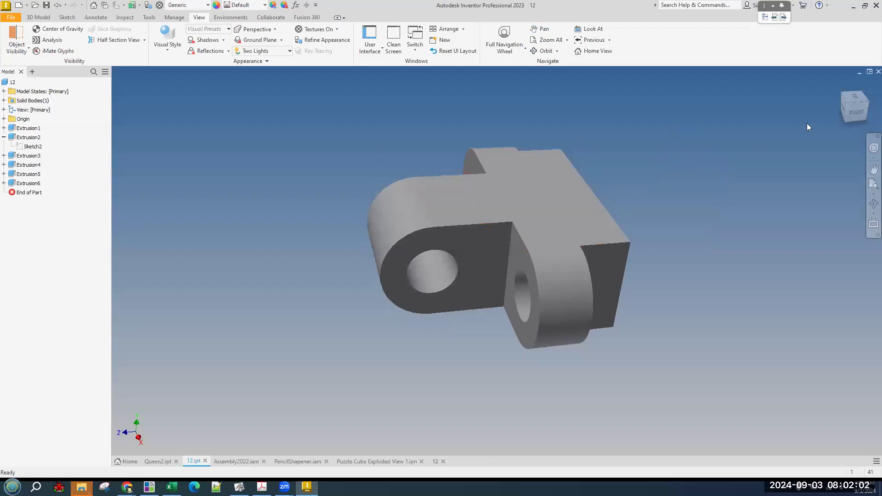
pyautogui.click(847, 107)
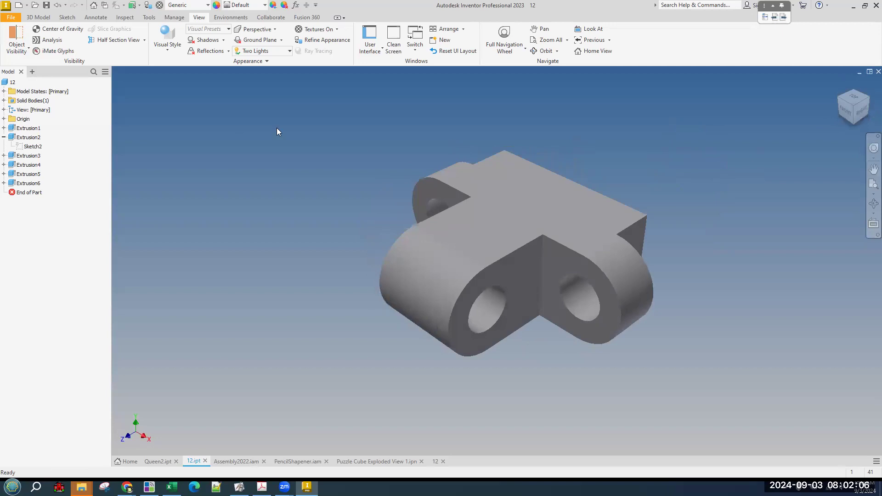
# Open the Application Options and look over the Sketch and Display settings, widening the dialog slightly
pyautogui.click(152, 18)
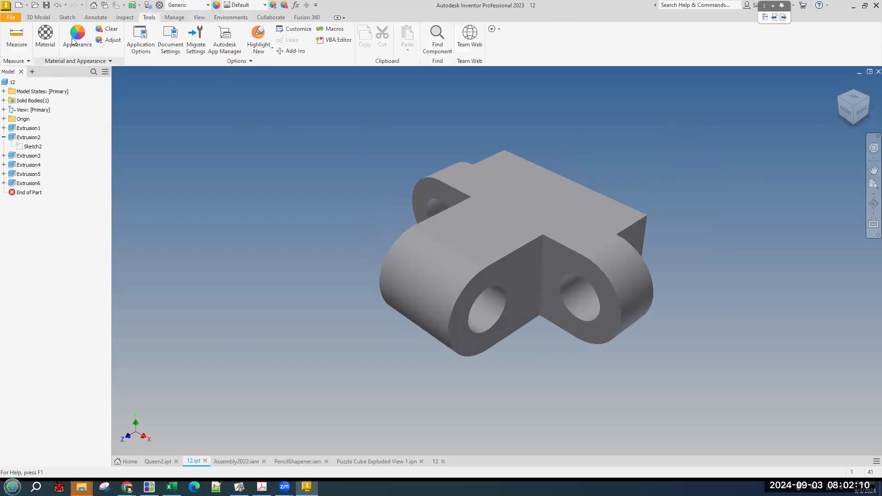
pyautogui.click(140, 43)
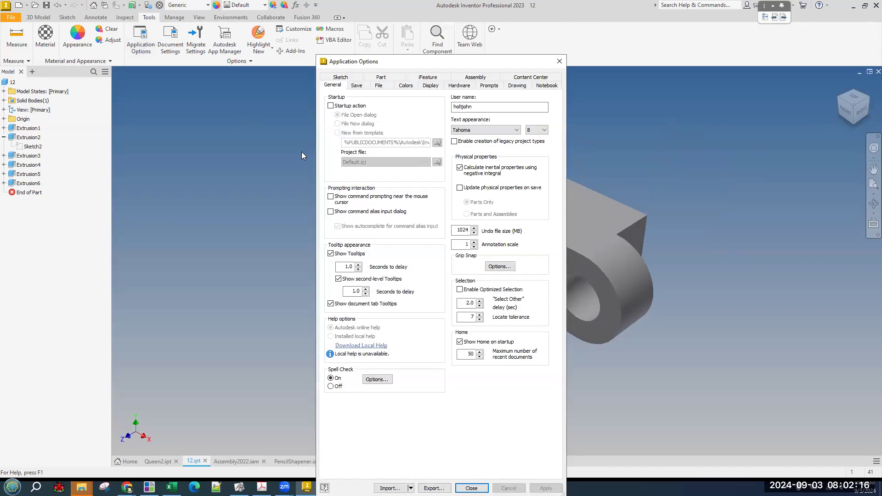
pyautogui.click(341, 77)
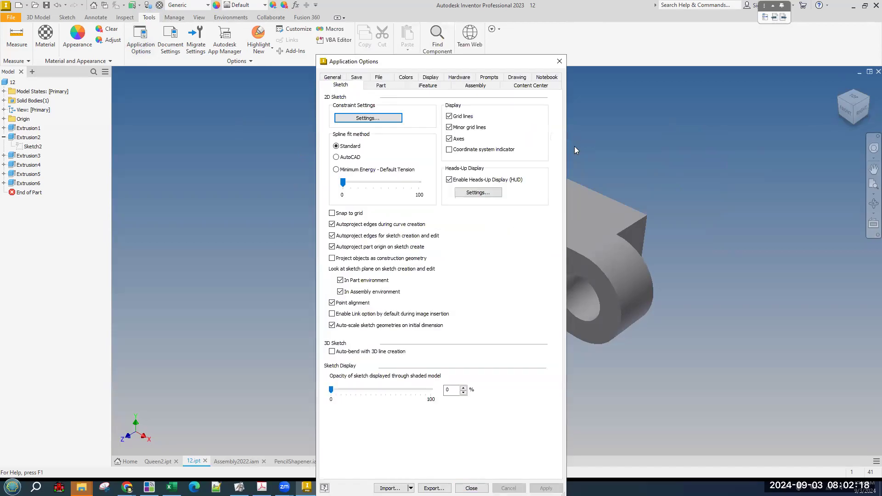
pyautogui.click(569, 152)
pyautogui.moveTo(569, 152); pyautogui.dragTo(580, 152)
pyautogui.click(432, 77)
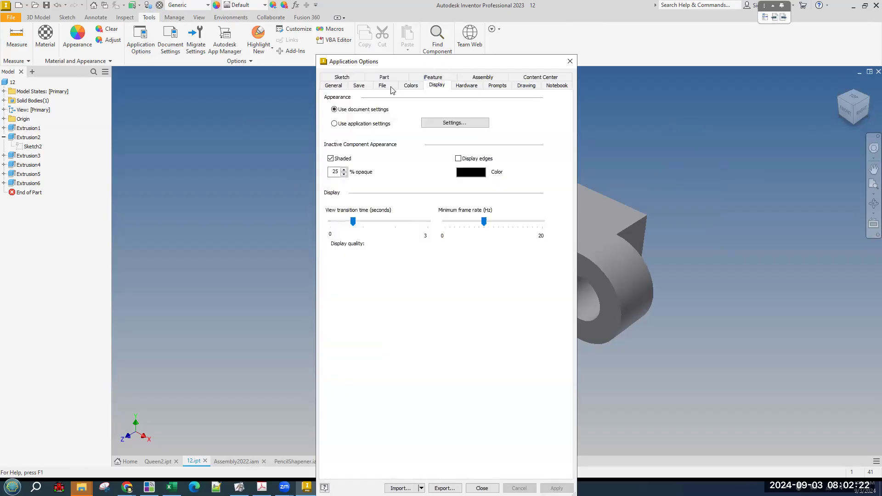
# Make sure grid lines, autoprojection of the part origin and autoprojection of edges for sketch creation are enabled in the sketch options, and apply
pyautogui.click(342, 79)
pyautogui.click(465, 117)
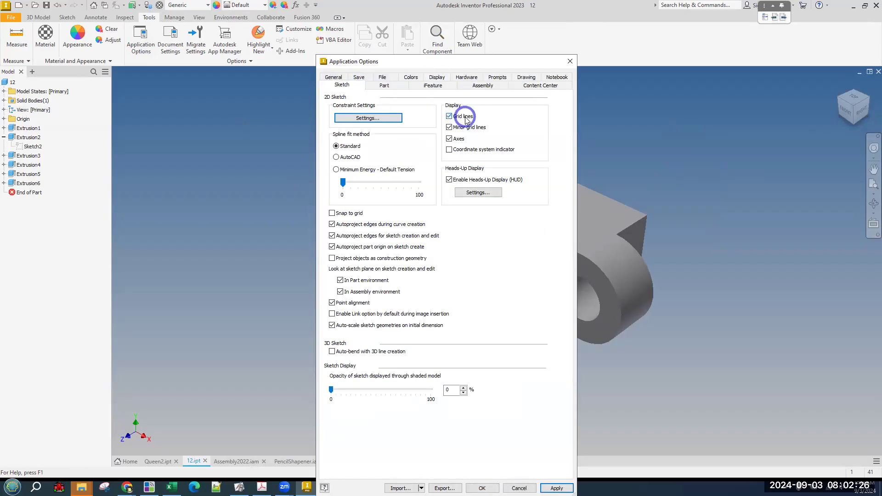
pyautogui.click(464, 119)
pyautogui.click(373, 250)
pyautogui.click(372, 248)
pyautogui.click(148, 16)
pyautogui.click(372, 247)
pyautogui.click(372, 247)
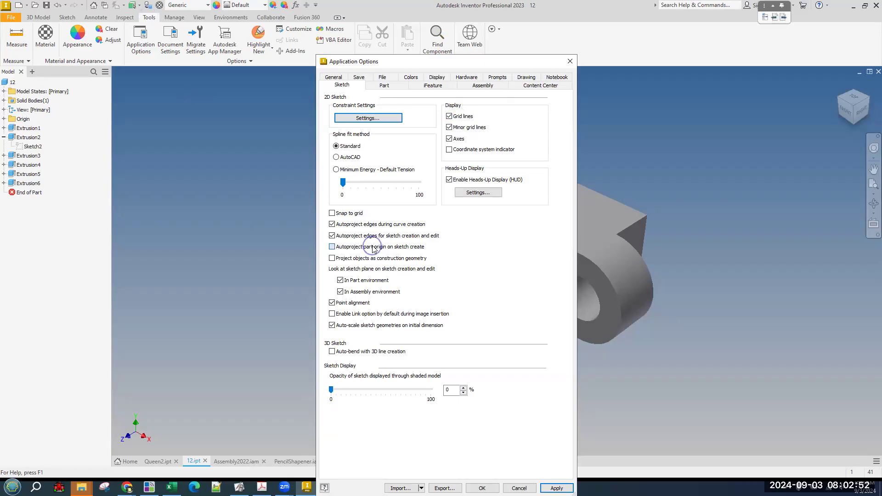
pyautogui.click(399, 236)
pyautogui.click(399, 236)
pyautogui.click(400, 237)
pyautogui.click(557, 488)
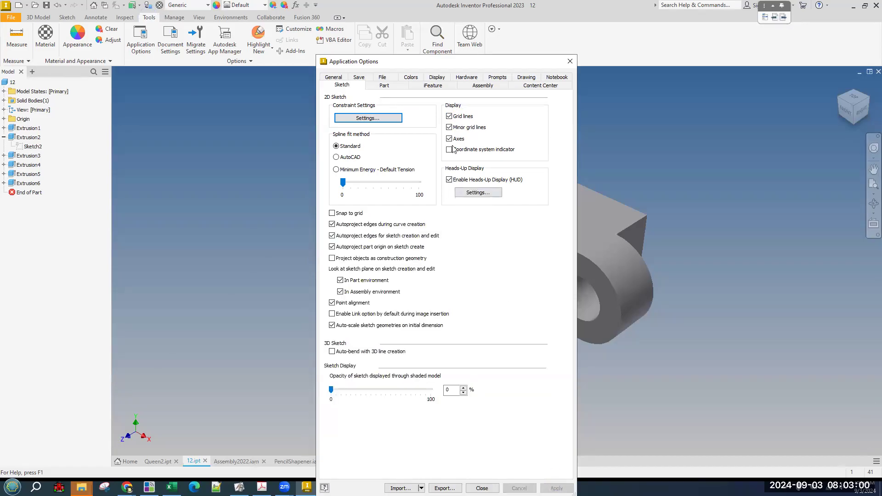
# Make sure Place and ground first component at origin is enabled in the assembly options, and apply the setting
pyautogui.click(482, 85)
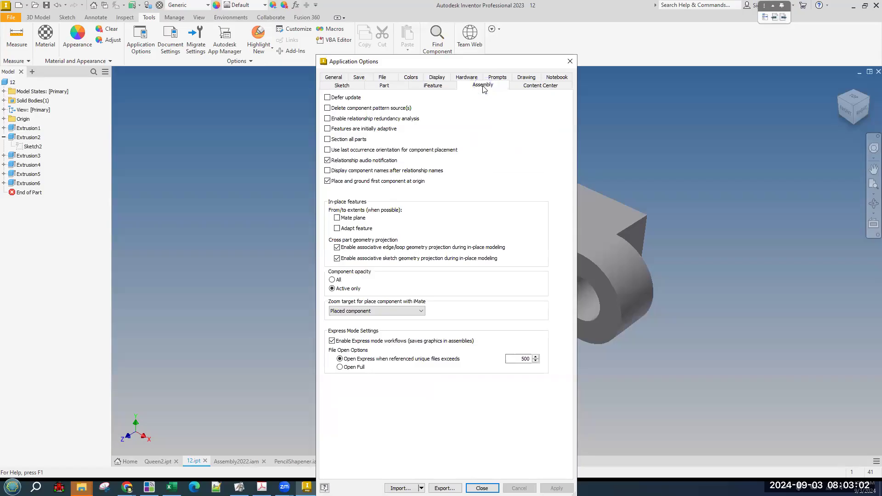
pyautogui.click(400, 181)
pyautogui.click(400, 181)
pyautogui.click(399, 181)
pyautogui.click(400, 181)
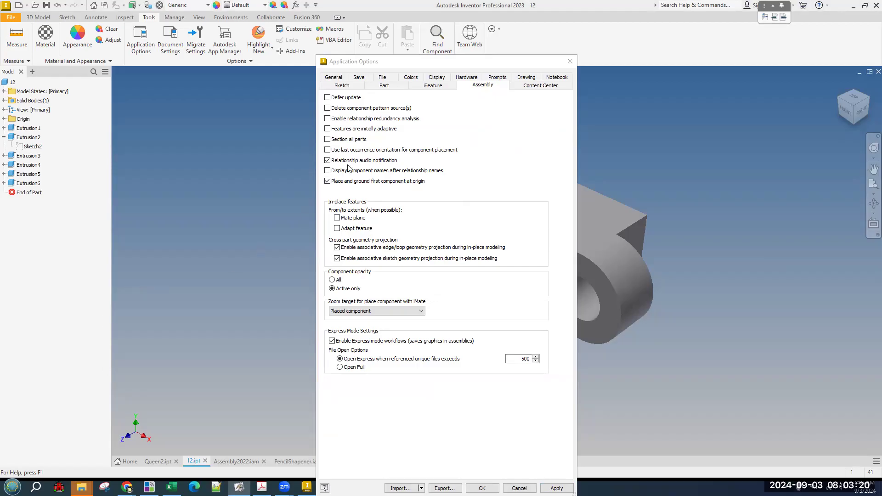
pyautogui.click(481, 86)
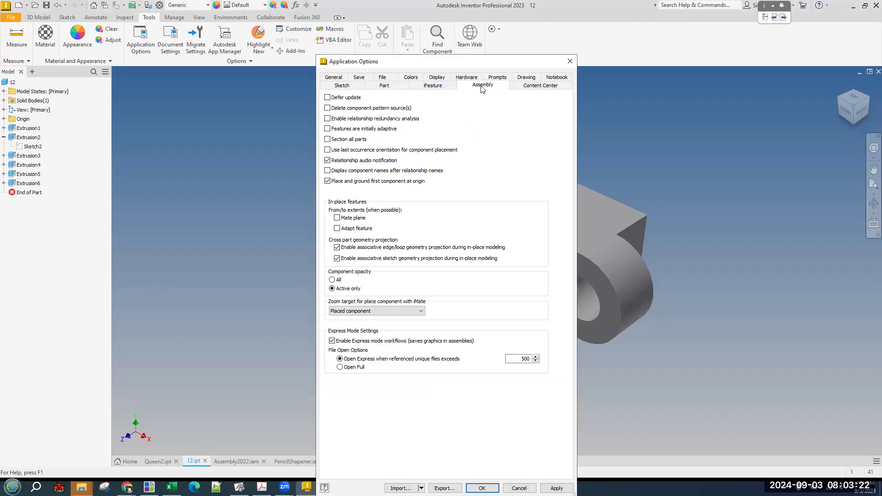
pyautogui.click(440, 85)
pyautogui.click(477, 88)
pyautogui.click(348, 182)
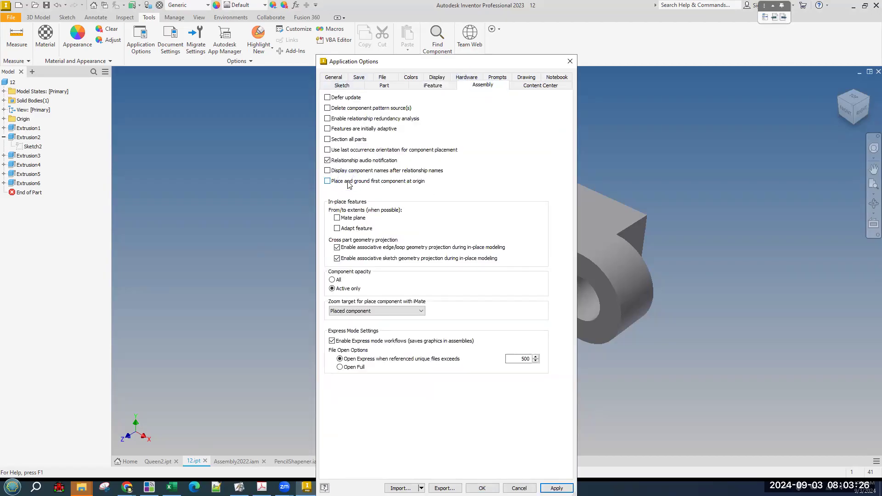
pyautogui.click(349, 182)
pyautogui.click(557, 488)
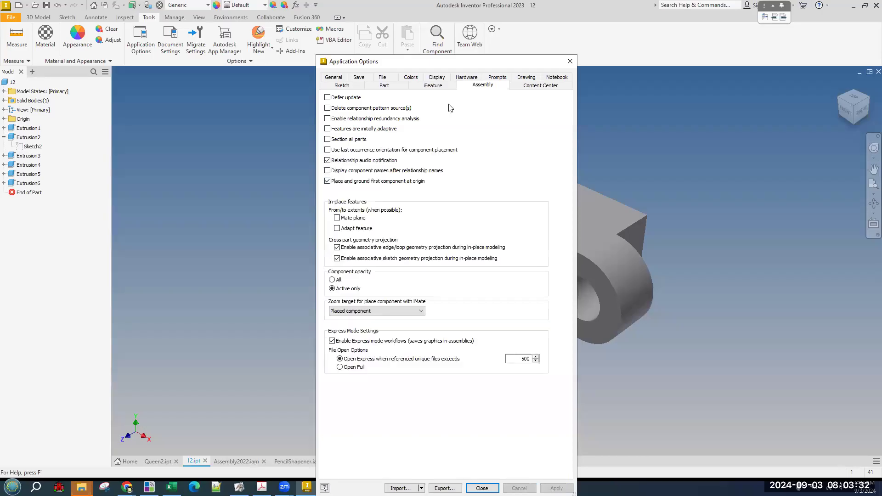
# Preview the High Contrast, Forest and Deep Blue in-canvas color schemes in the color options
pyautogui.click(414, 77)
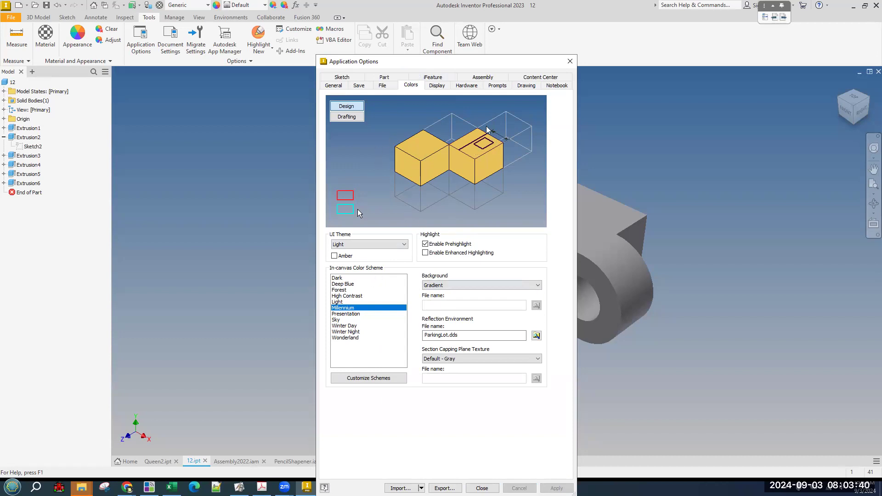
pyautogui.click(347, 296)
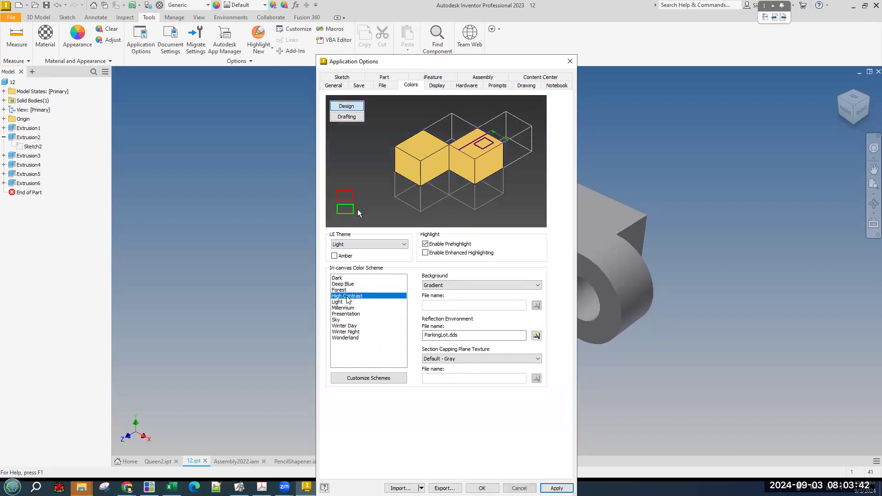
pyautogui.click(349, 290)
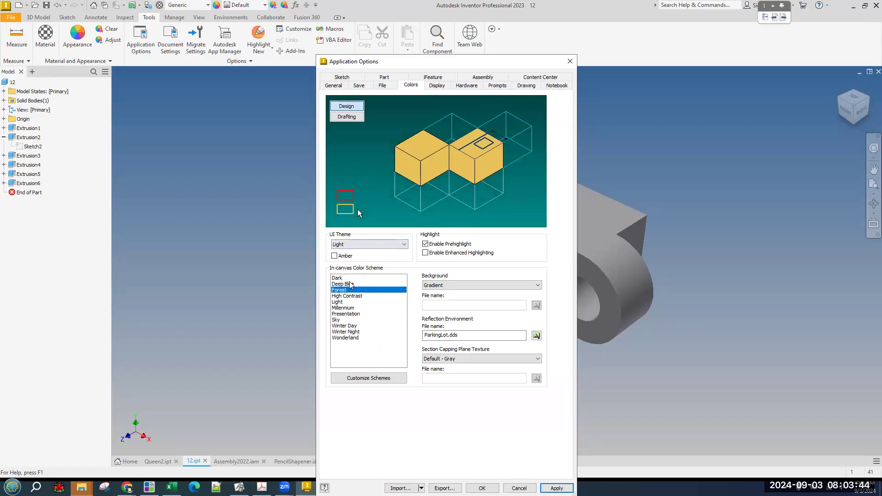
pyautogui.click(349, 284)
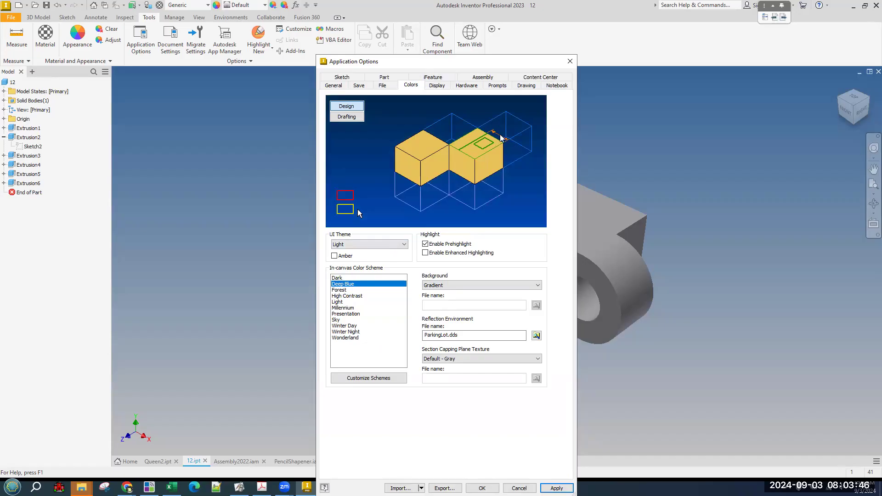
# Set the in-canvas color scheme to Millennium with a Gradient background, apply it, and close the Application Options
pyautogui.click(353, 308)
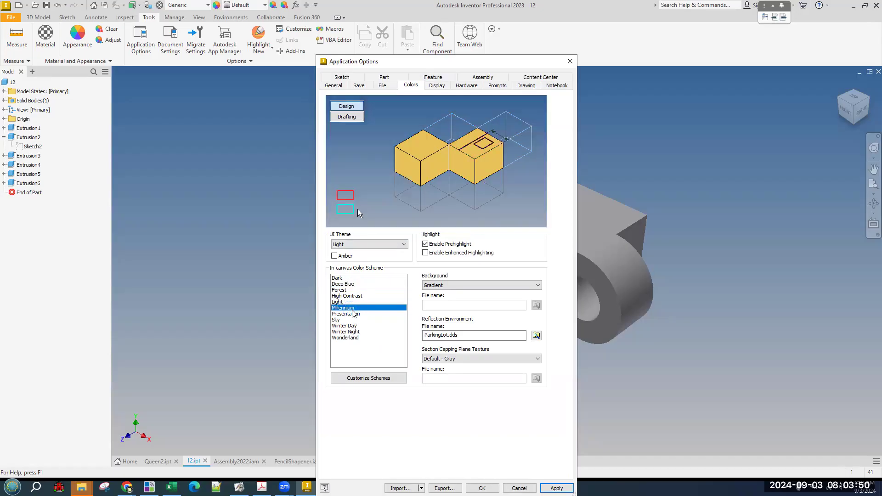
pyautogui.click(353, 302)
pyautogui.click(354, 308)
pyautogui.click(452, 286)
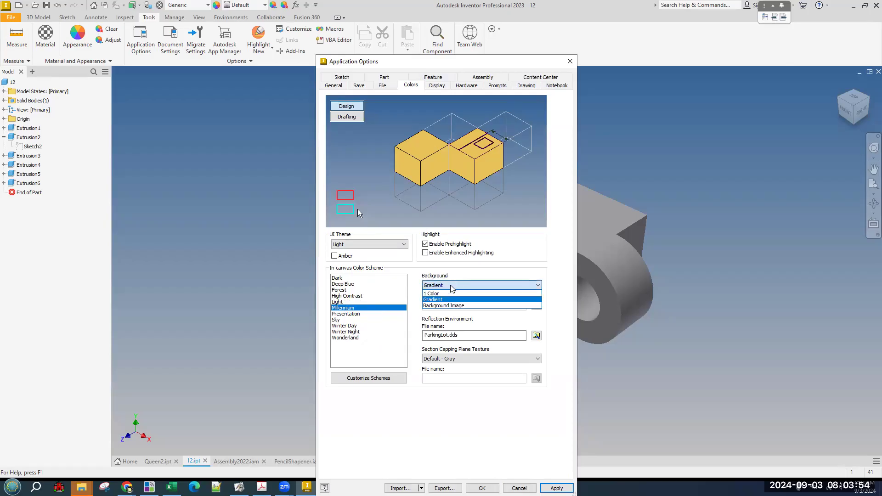
pyautogui.click(453, 300)
pyautogui.click(179, 264)
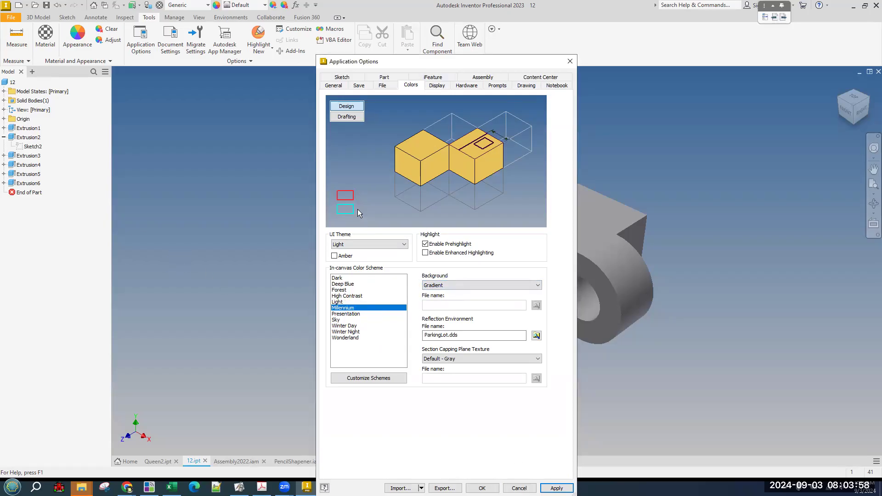
pyautogui.click(557, 488)
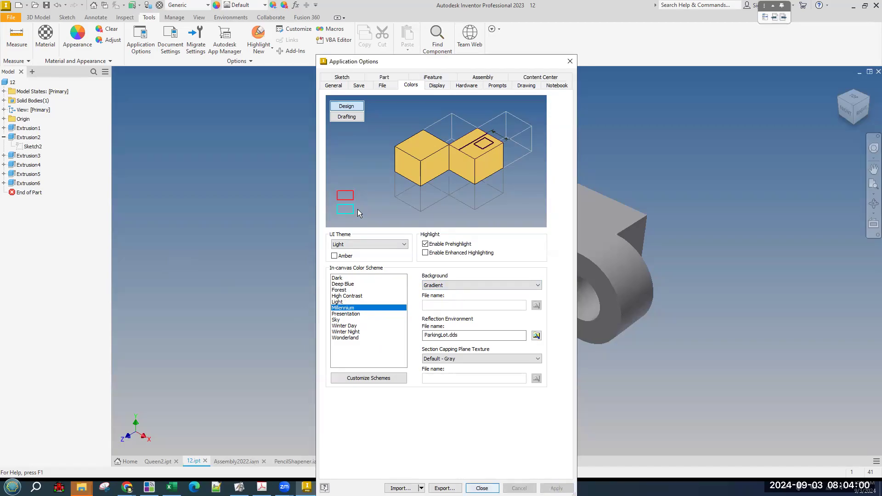
pyautogui.click(481, 488)
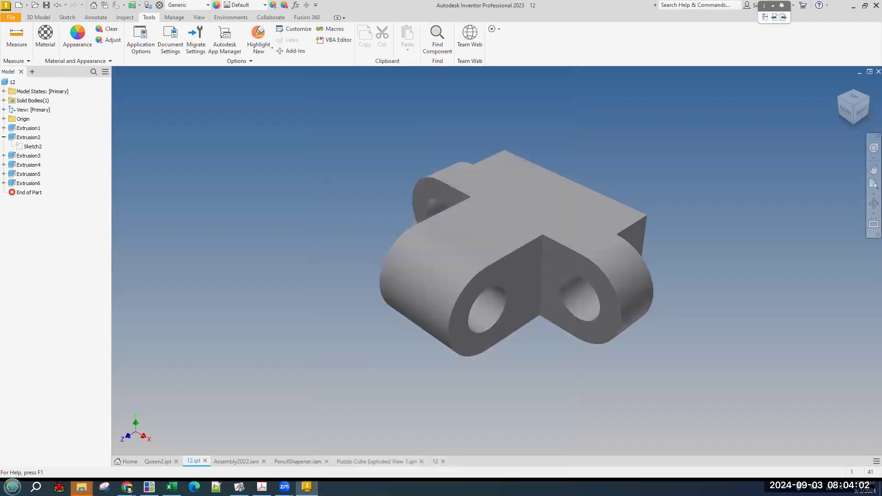
# Bring up the Green Sheet 12+20.pdf drawing in Adobe Acrobat alongside the part
pyautogui.moveTo(652, 158); pyautogui.dragTo(628, 164, button='middle')
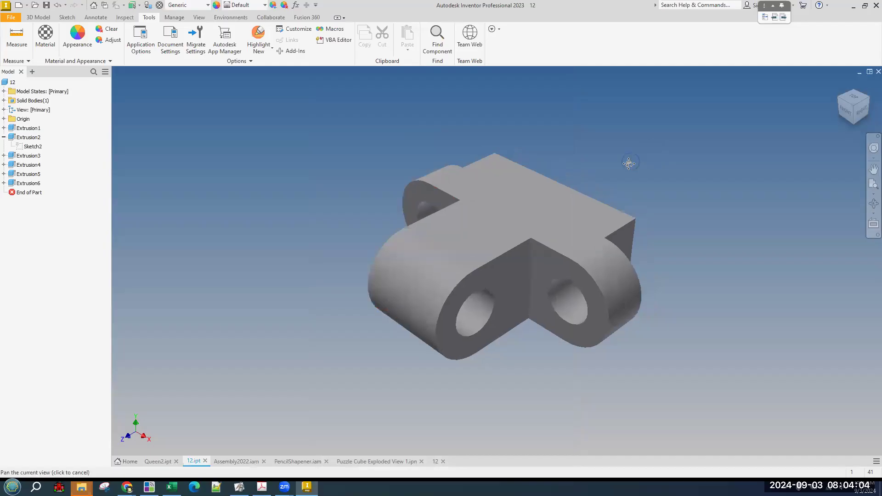
pyautogui.click(262, 487)
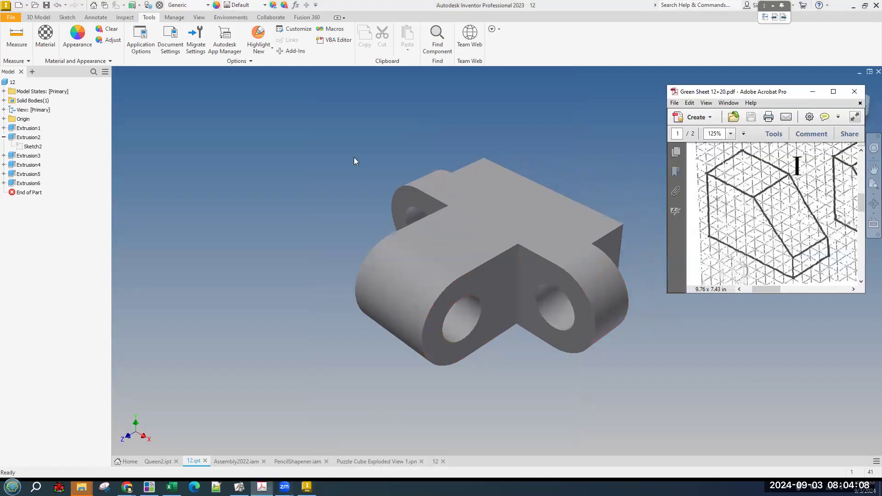
# Create a new part file
pyautogui.click(273, 177)
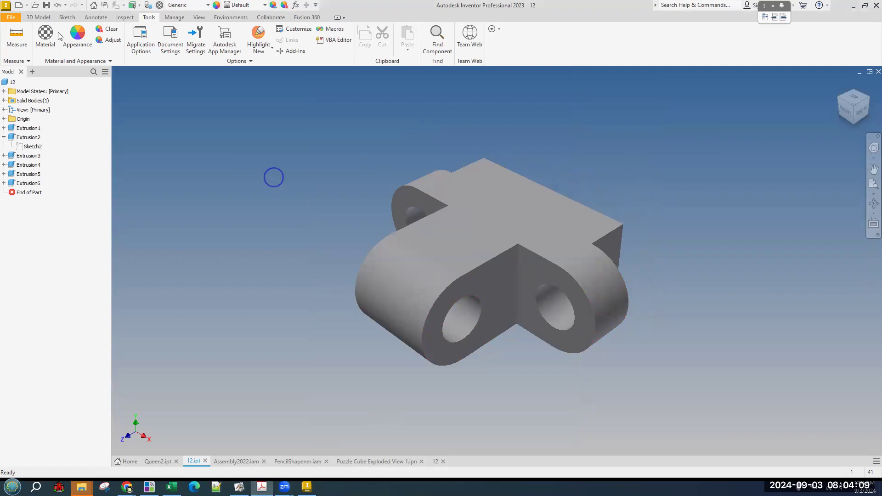
pyautogui.click(28, 6)
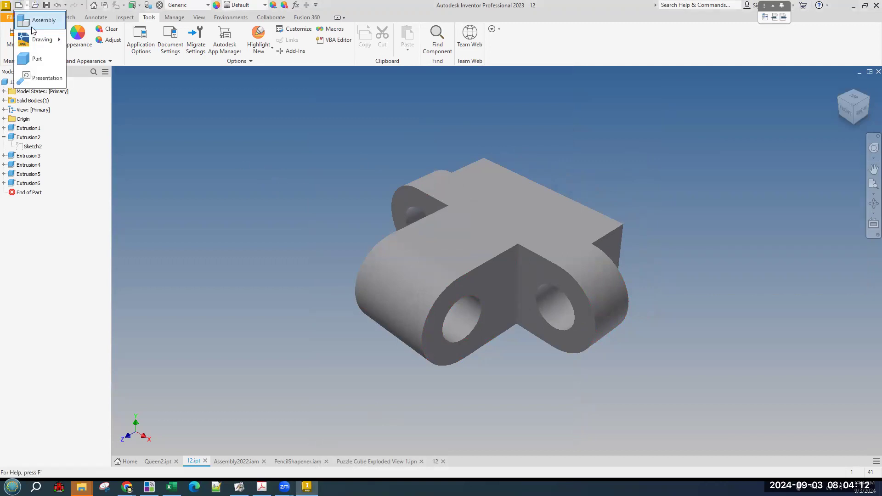
pyautogui.click(37, 59)
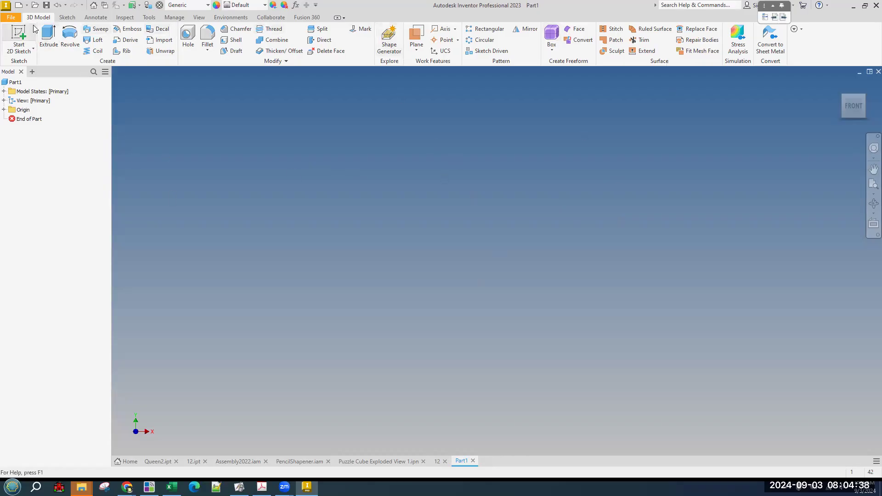
pyautogui.click(68, 17)
pyautogui.click(95, 17)
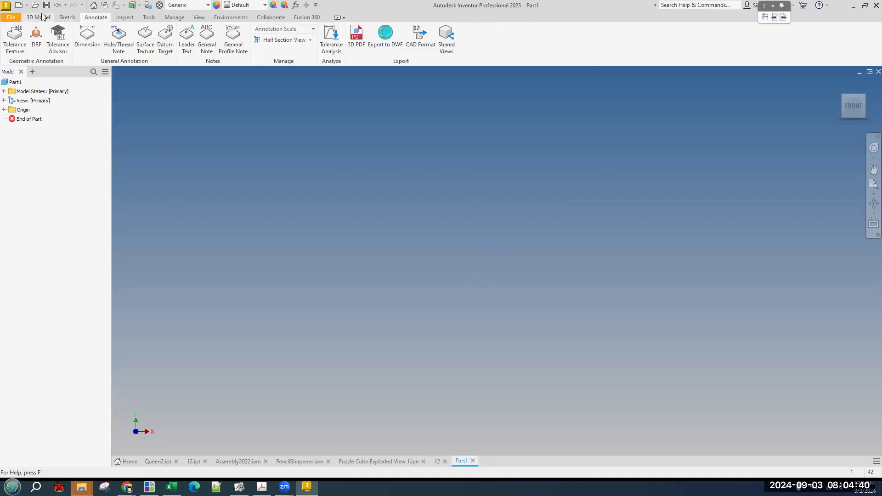
# Start a 2D sketch on the front (XY) origin plane of the new part
pyautogui.click(43, 17)
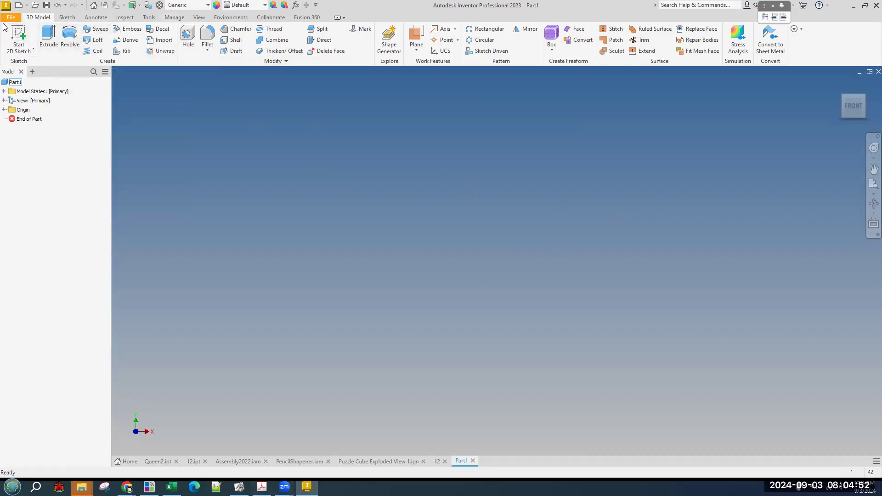
pyautogui.click(20, 38)
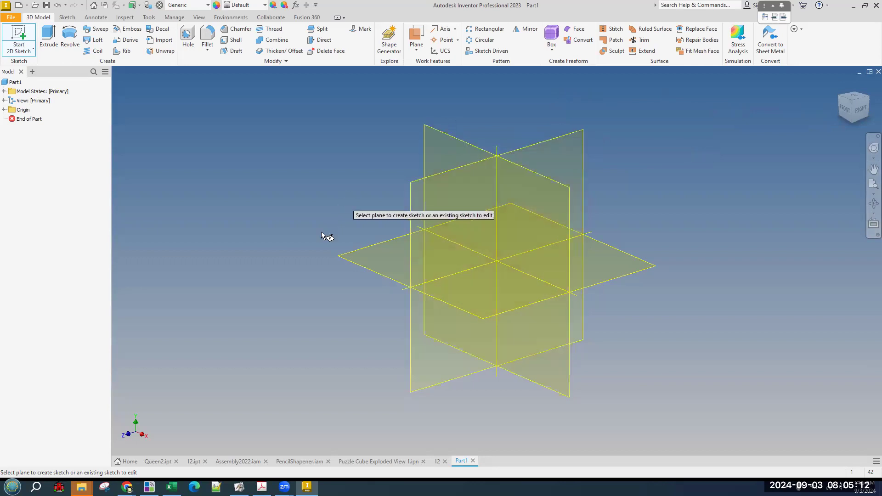
pyautogui.click(456, 146)
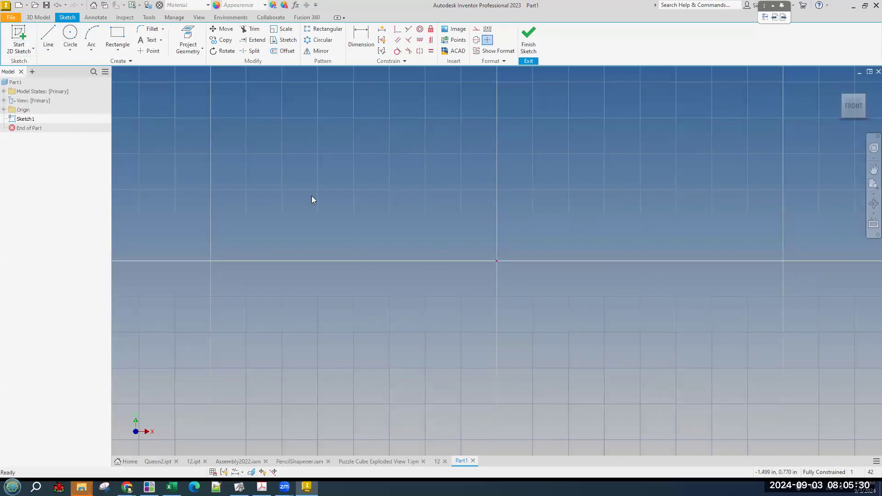
# Examine the empty sketch plane from successive isometric views and return to the Front view
pyautogui.moveTo(858, 106)
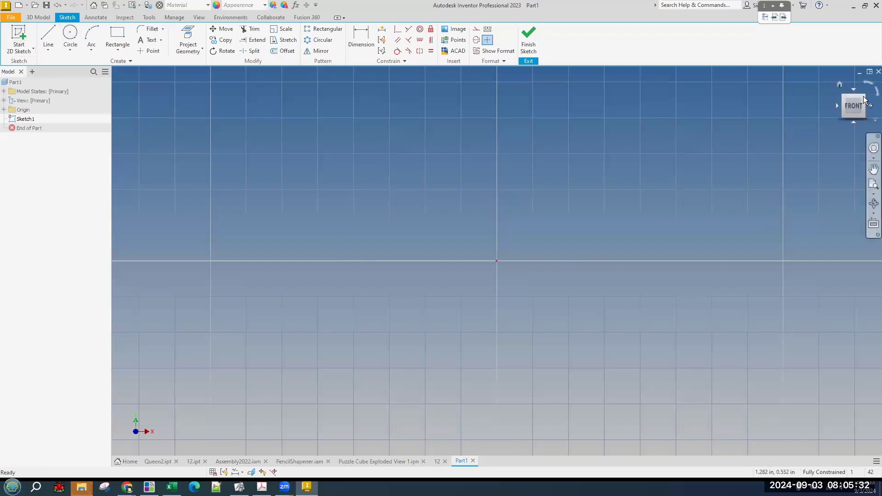
pyautogui.click(864, 100)
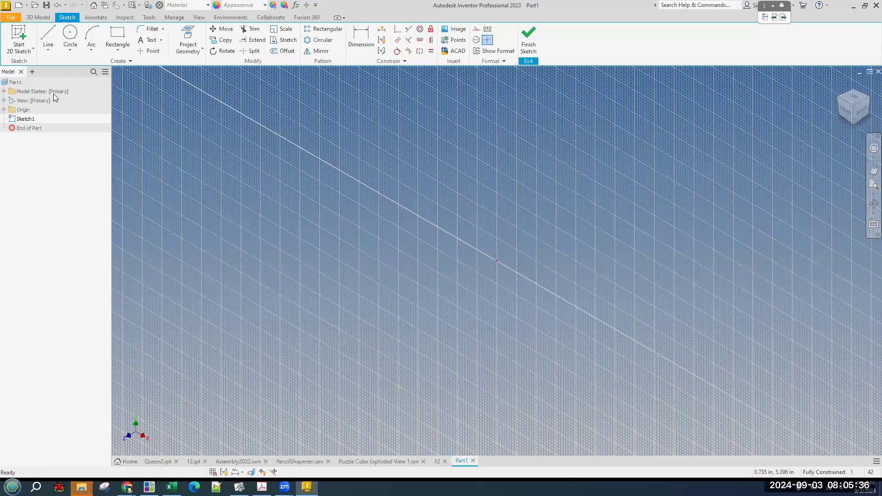
pyautogui.click(868, 100)
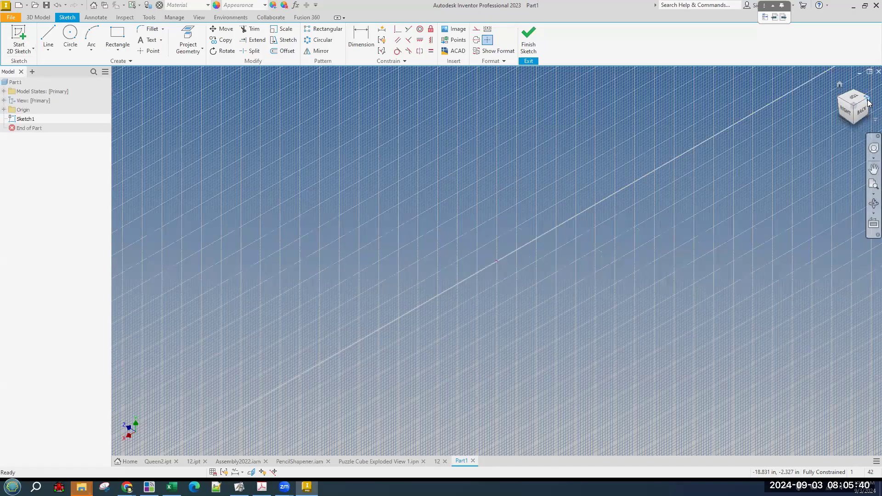
pyautogui.click(868, 100)
pyautogui.click(868, 99)
pyautogui.click(868, 100)
pyautogui.click(868, 100)
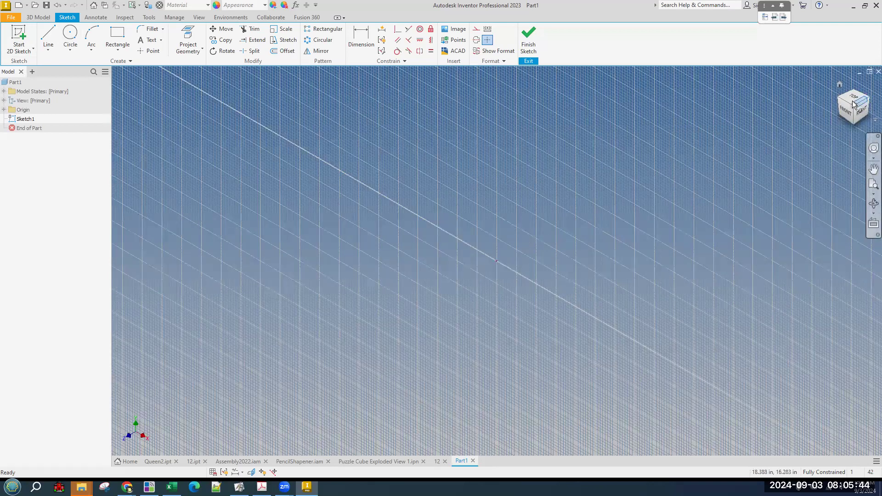
pyautogui.click(845, 110)
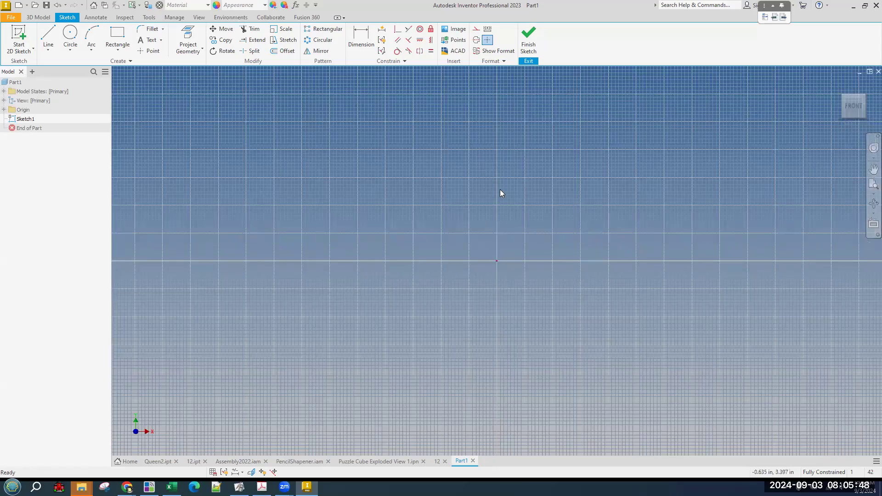
pyautogui.click(865, 98)
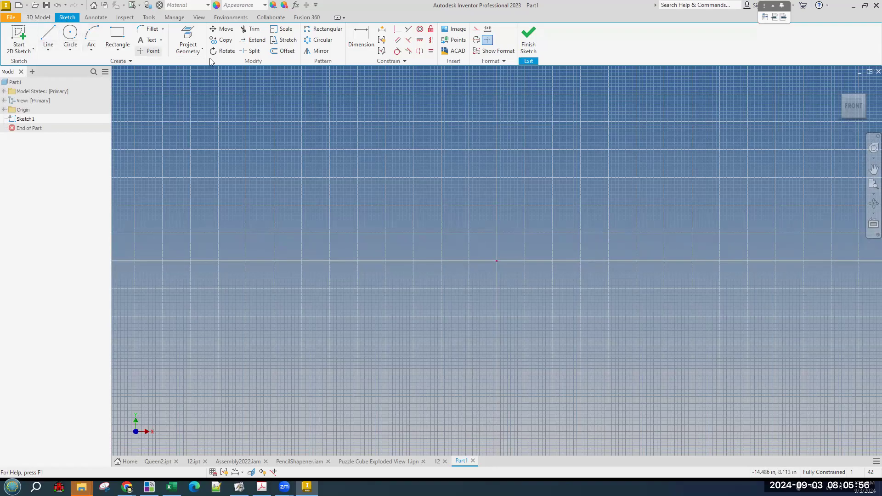
pyautogui.click(70, 19)
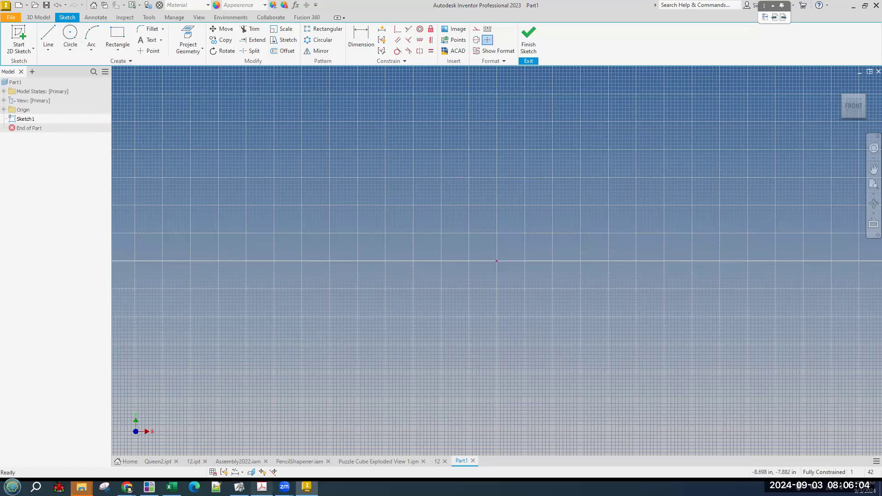
pyautogui.click(261, 486)
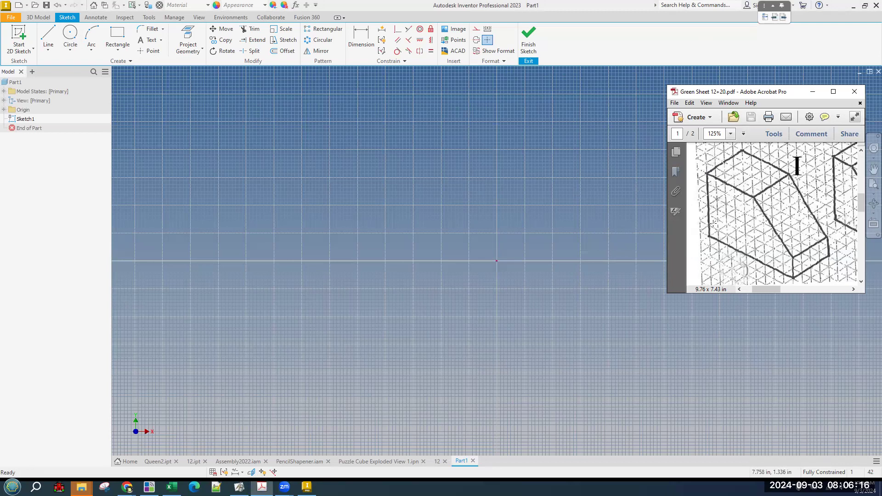
pyautogui.click(117, 37)
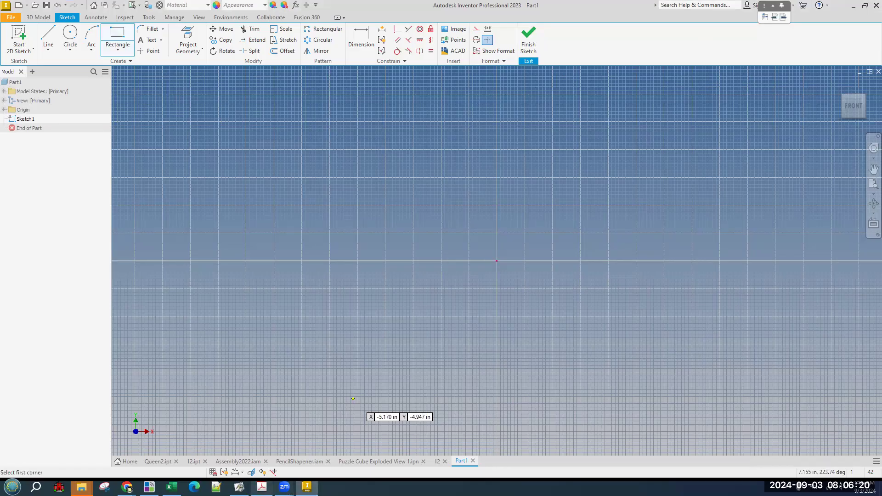
pyautogui.click(262, 486)
pyautogui.click(117, 37)
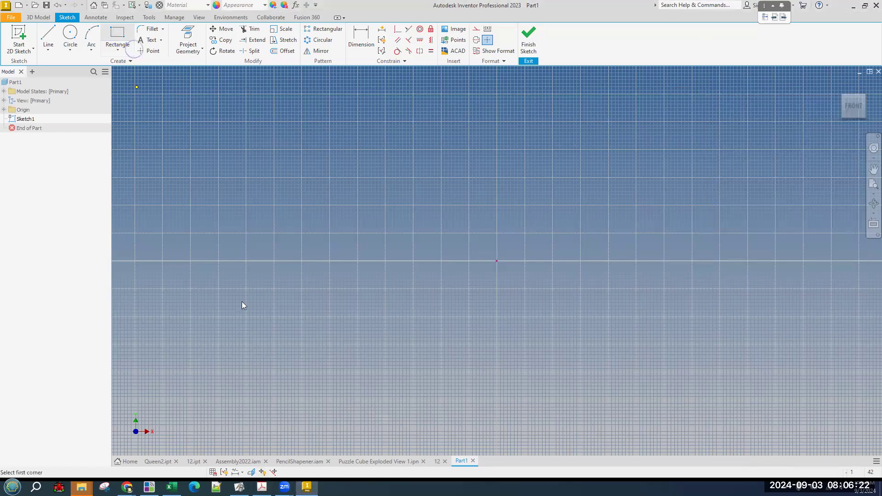
pyautogui.press('Escape')
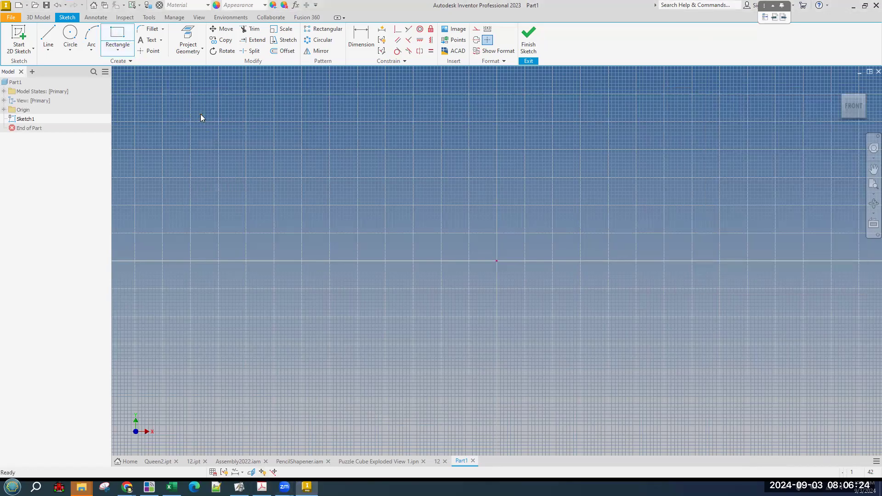
# Bring up the Green Sheet drawing, outline the sloped block's full bounding box in red with the screen pen, and clear the markings
pyautogui.click(262, 486)
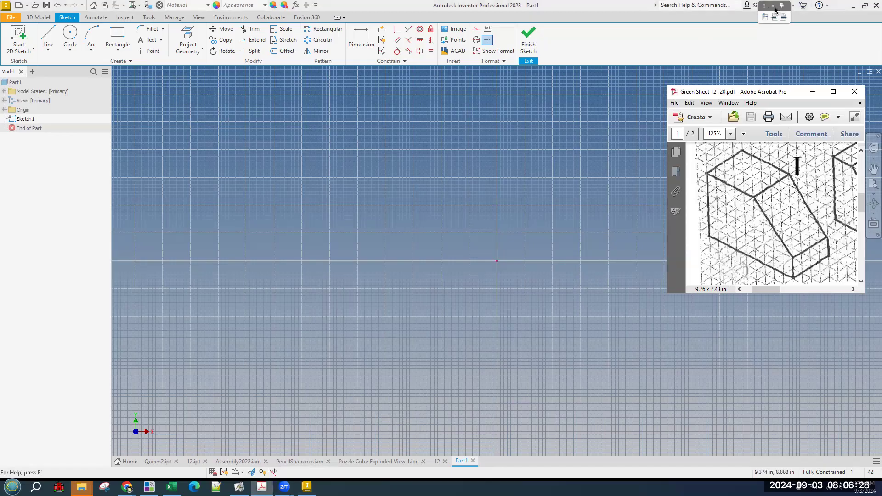
pyautogui.click(776, 6)
pyautogui.click(776, 114)
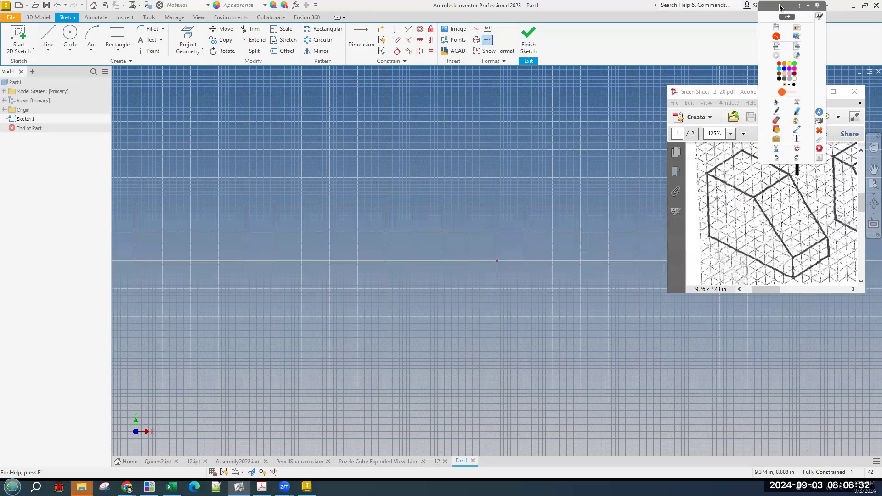
pyautogui.moveTo(779, 10); pyautogui.dragTo(832, 9)
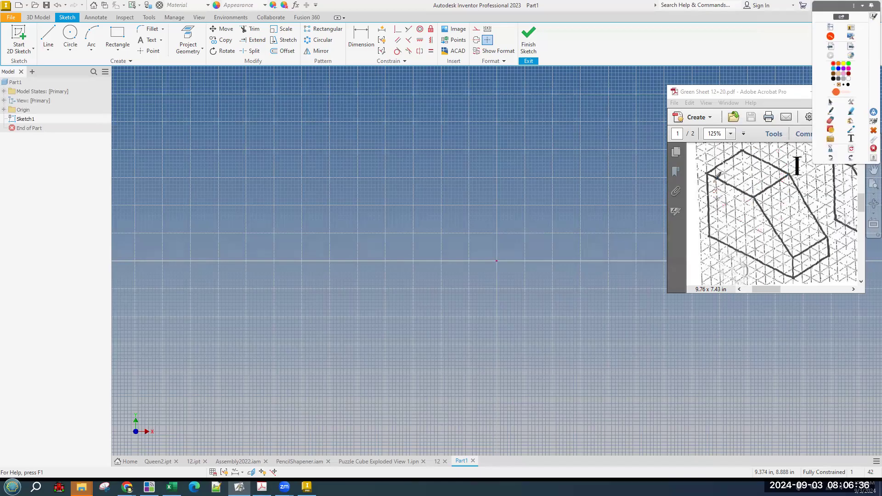
pyautogui.moveTo(707, 173)
pyautogui.mouseDown()
pyautogui.moveTo(708, 237)
pyautogui.moveTo(783, 278)
pyautogui.moveTo(789, 223)
pyautogui.moveTo(763, 198)
pyautogui.moveTo(711, 182)
pyautogui.moveTo(727, 163)
pyautogui.moveTo(825, 191)
pyautogui.moveTo(790, 210)
pyautogui.moveTo(826, 225)
pyautogui.moveTo(830, 252)
pyautogui.moveTo(808, 269)
pyautogui.mouseUp()
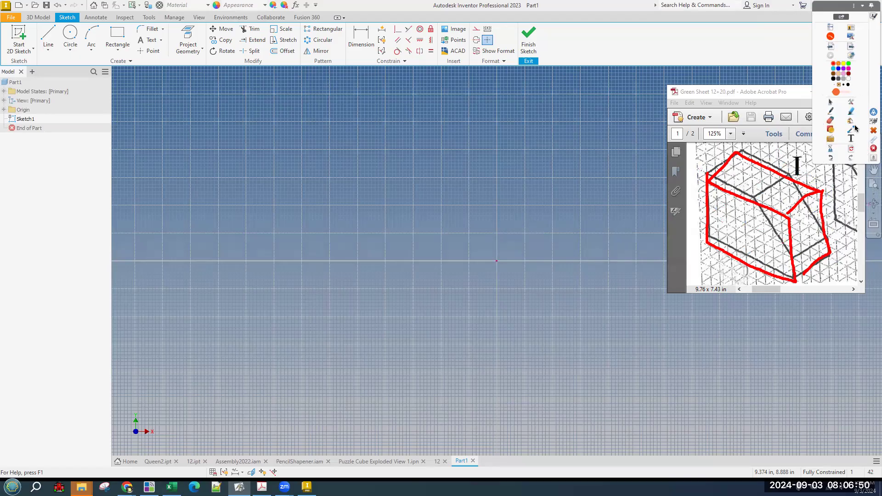
pyautogui.click(851, 148)
# Trace the full front rectangle of the sloped block in red on the Green Sheet drawing, and clear the markings
pyautogui.moveTo(754, 197)
pyautogui.mouseDown()
pyautogui.moveTo(782, 237)
pyautogui.moveTo(789, 210)
pyautogui.moveTo(767, 198)
pyautogui.moveTo(801, 177)
pyautogui.moveTo(796, 202)
pyautogui.mouseUp()
pyautogui.click(851, 148)
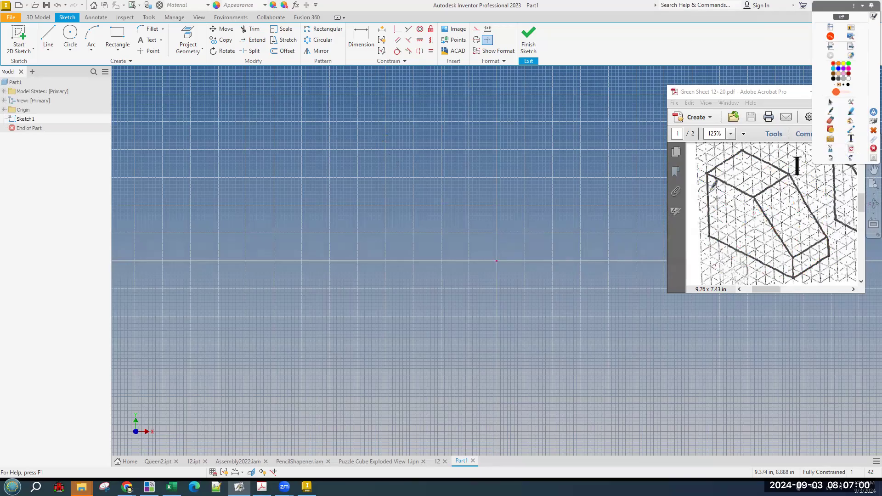
pyautogui.moveTo(709, 176)
pyautogui.mouseDown()
pyautogui.moveTo(710, 225)
pyautogui.moveTo(733, 249)
pyautogui.moveTo(792, 277)
pyautogui.moveTo(791, 212)
pyautogui.moveTo(711, 177)
pyautogui.mouseUp()
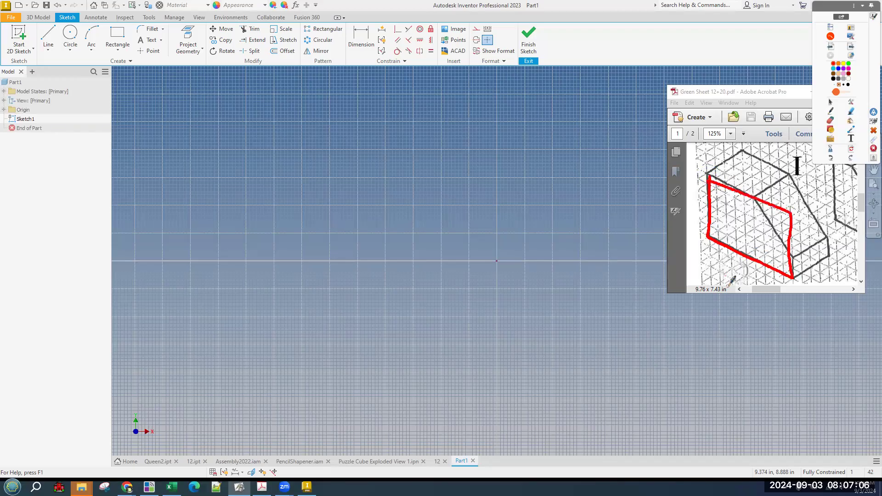
pyautogui.click(852, 147)
# Mark the front face's base and vertical left edge in red on the Green Sheet drawing, and clear the markings
pyautogui.moveTo(706, 239)
pyautogui.mouseDown()
pyautogui.moveTo(777, 267)
pyautogui.moveTo(788, 282)
pyautogui.mouseUp()
pyautogui.moveTo(715, 235); pyautogui.dragTo(701, 177)
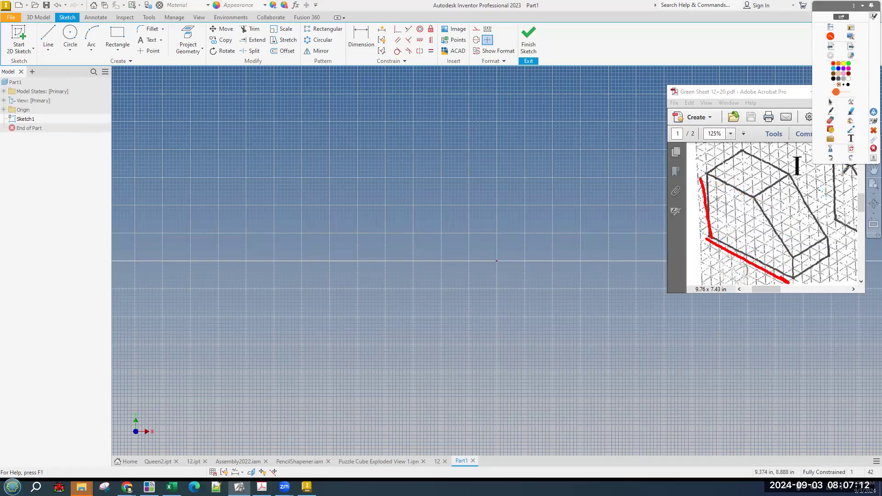
pyautogui.click(852, 149)
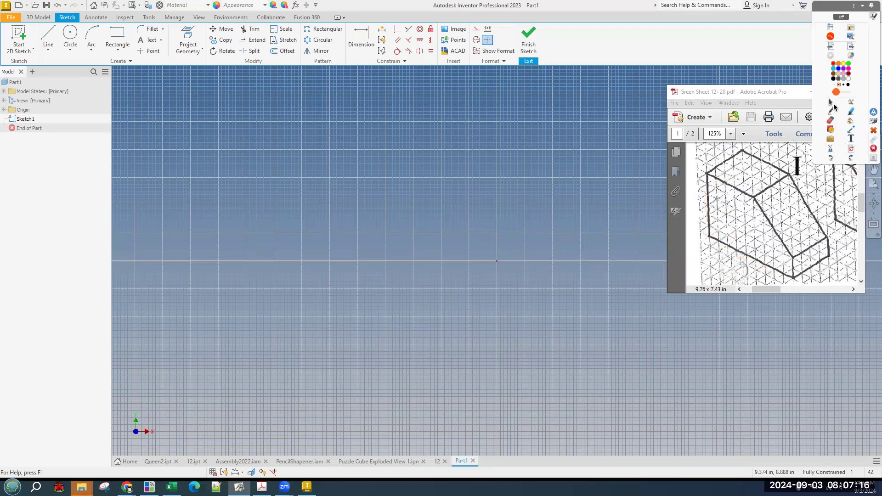
# Return to the Inventor sketch, draw a two-point rectangle enclosing the origin with no corner on it, and undo it
pyautogui.click(578, 220)
pyautogui.moveTo(577, 218); pyautogui.dragTo(523, 223, button='middle')
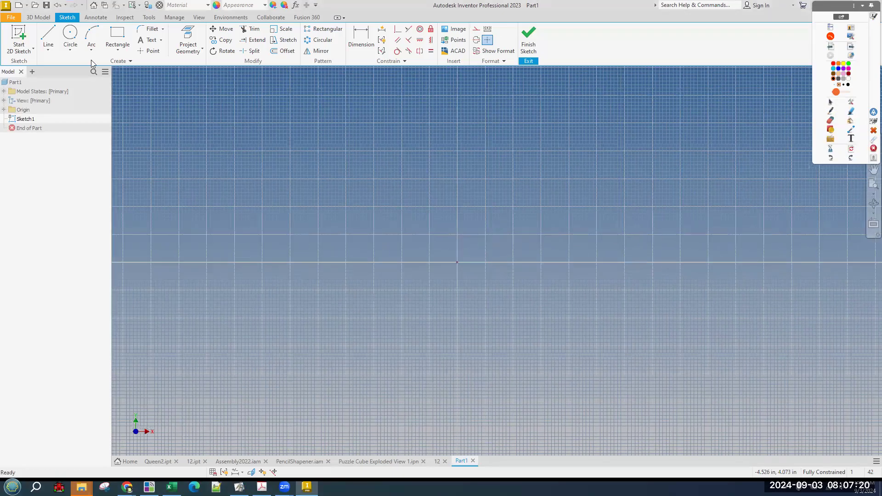
pyautogui.click(125, 38)
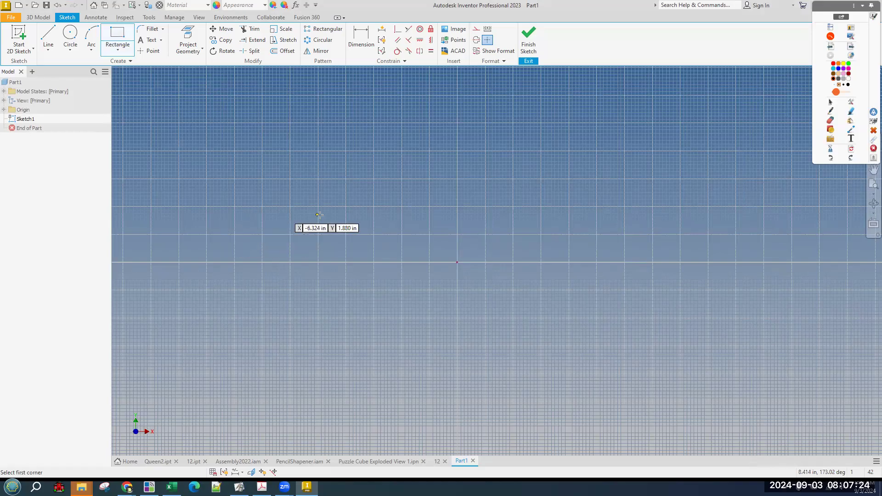
pyautogui.click(406, 187)
pyautogui.click(575, 296)
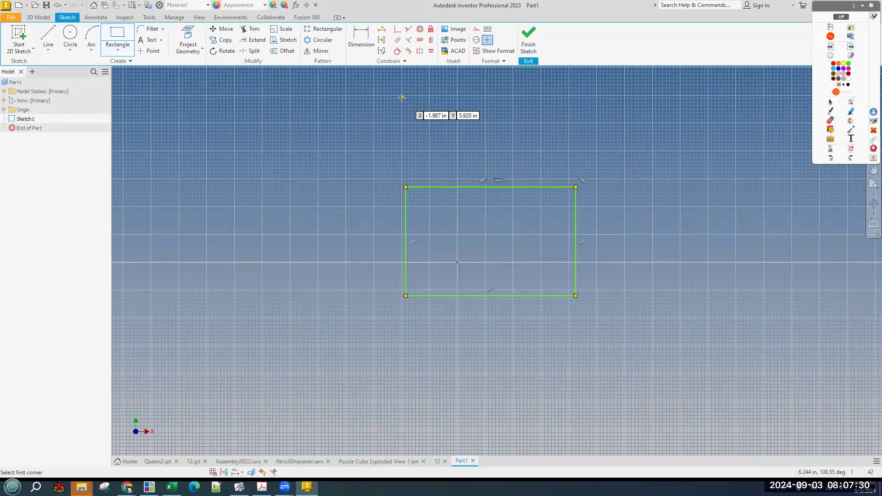
pyautogui.hotkey('ctrl', 'z')
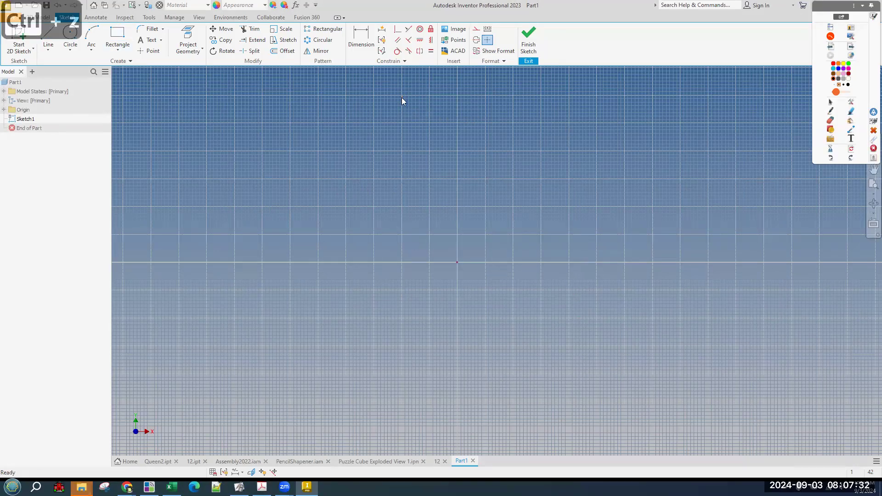
# Draw a two-point rectangle from the sketch origin up and to the right, about 3.74 in tall
pyautogui.click(117, 38)
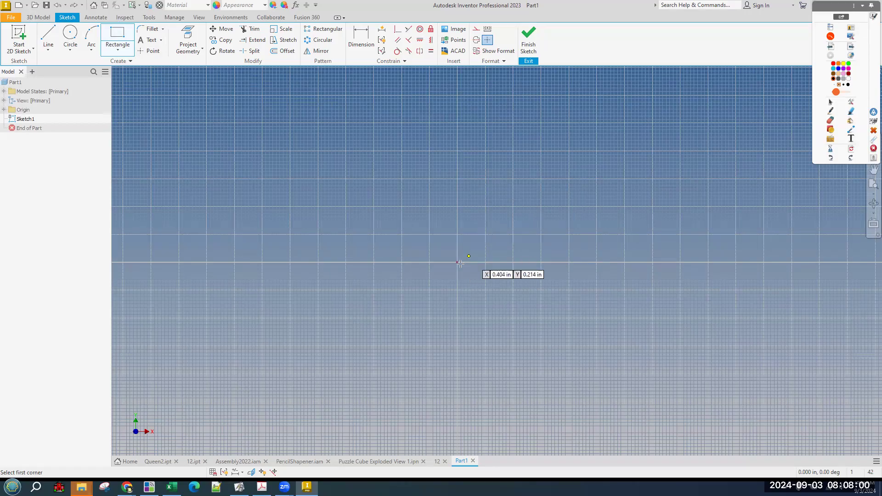
pyautogui.click(457, 261)
pyautogui.click(612, 158)
# Draw a second rectangle to the left of the origin, leave the Rectangle tool, and undo that rectangle
pyautogui.click(356, 178)
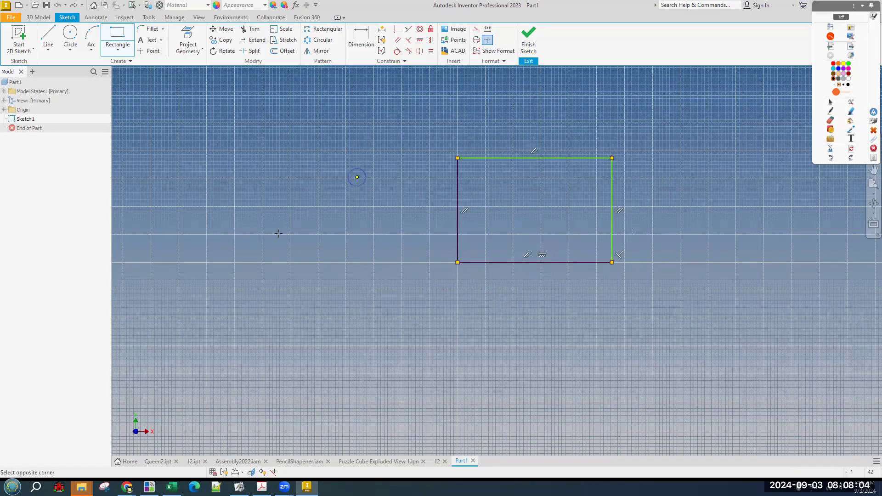
pyautogui.click(255, 272)
pyautogui.rightClick(266, 297)
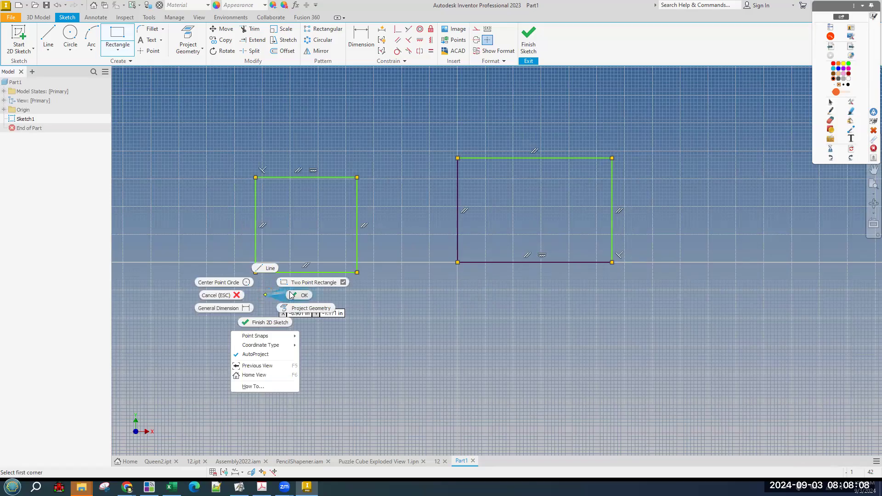
pyautogui.press('Escape')
pyautogui.hotkey('ctrl', 'z')
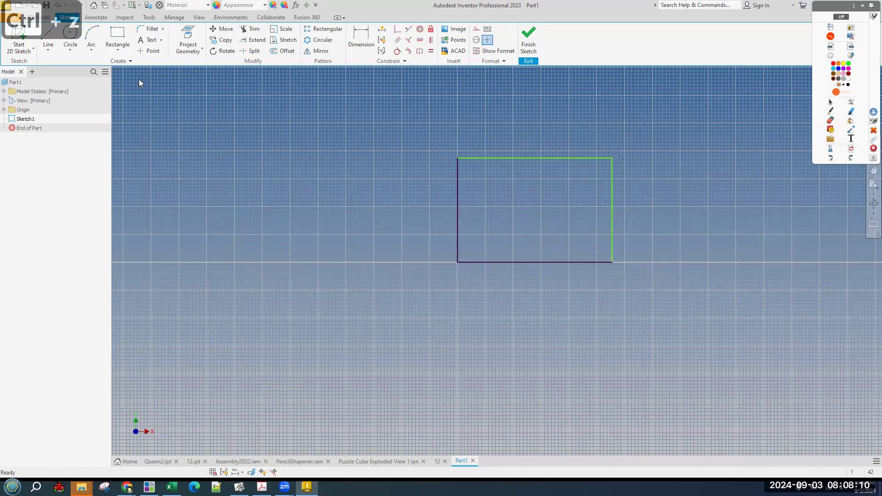
# Draw a sloped line from the rectangle's top-left corner up and to the left, and leave the Line tool
pyautogui.click(48, 36)
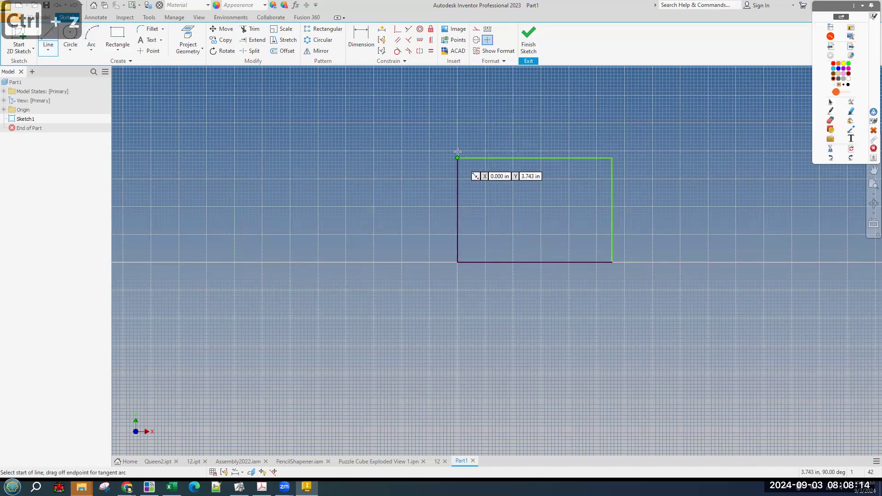
pyautogui.click(458, 156)
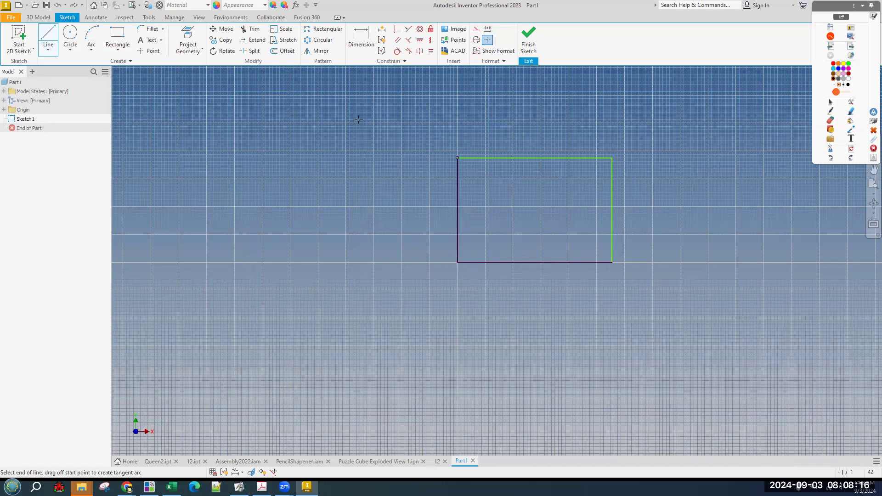
pyautogui.click(302, 122)
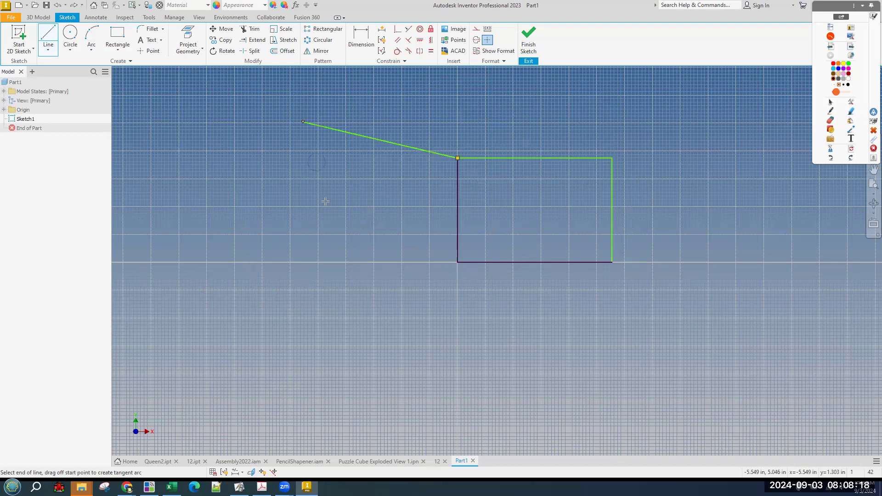
pyautogui.rightClick(352, 203)
pyautogui.click(386, 204)
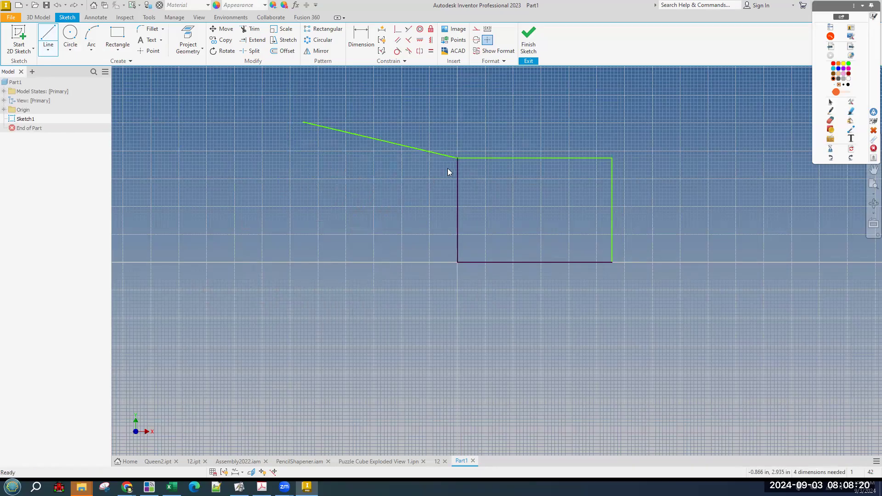
# Draw a tangent arc with the Line tool from the rectangle's top-left corner down and to the left, and undo the arc and sloped line
pyautogui.click(48, 39)
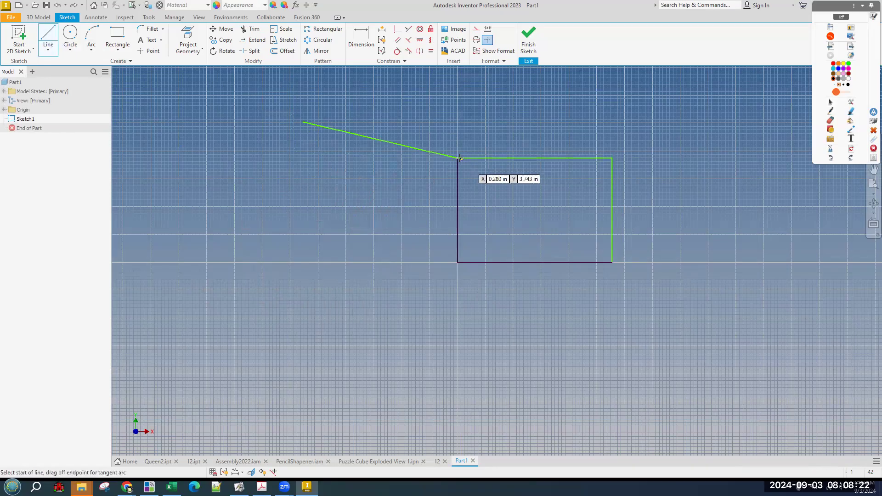
pyautogui.moveTo(458, 158); pyautogui.dragTo(155, 239)
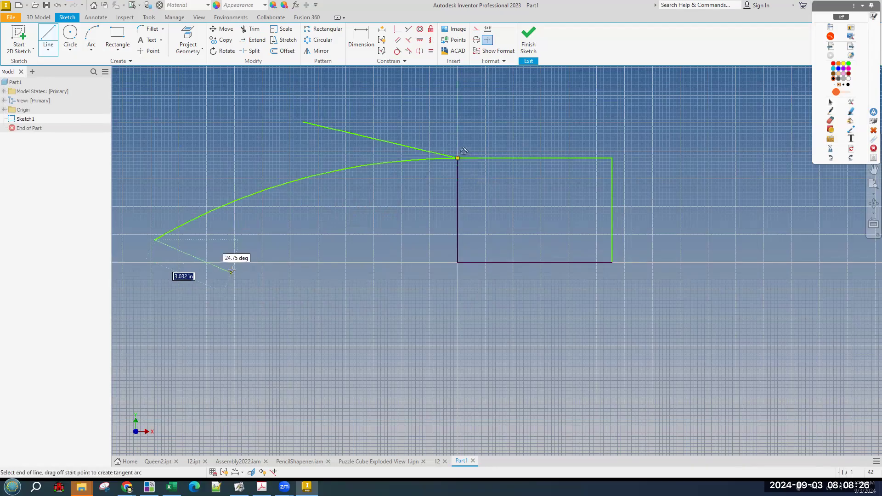
pyautogui.press('ctrl')
pyautogui.hotkey('ctrl', 'z')
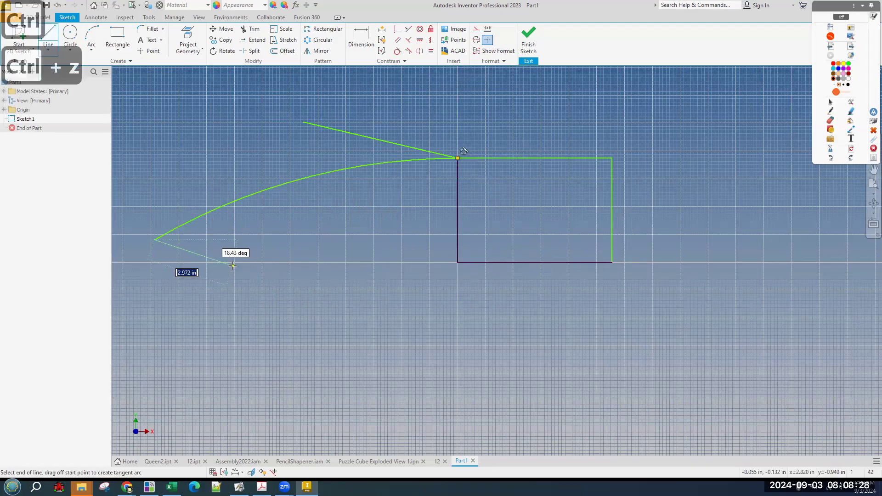
pyautogui.hotkey('ctrl', 'z')
pyautogui.hotkey('ctrl', 'z')
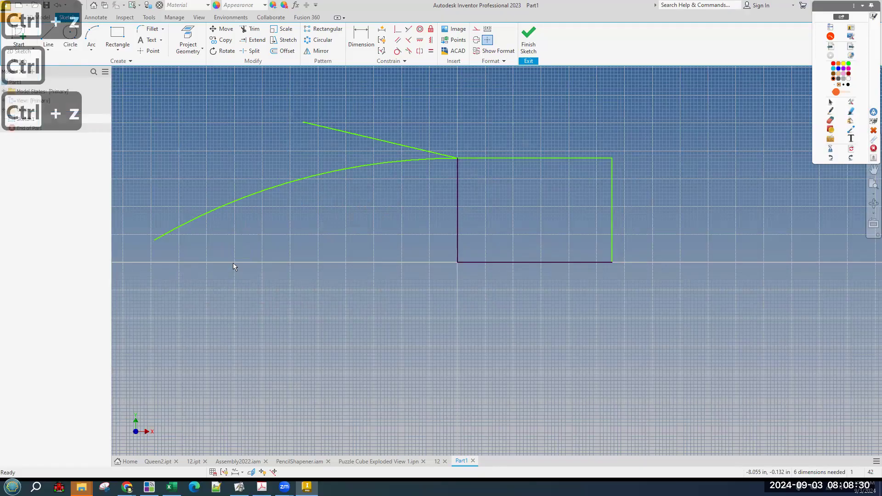
# Dimension the rectangle's bottom edge to 9 in and leave the Dimension tool
pyautogui.click(361, 32)
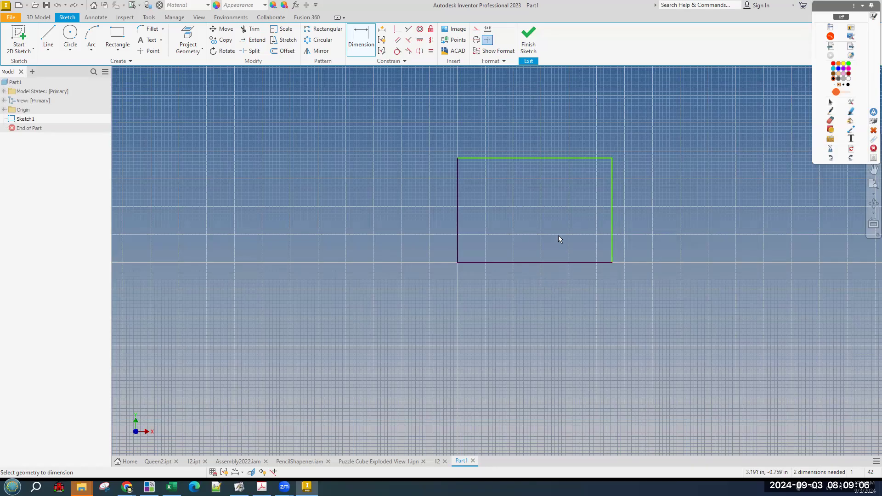
pyautogui.click(561, 262)
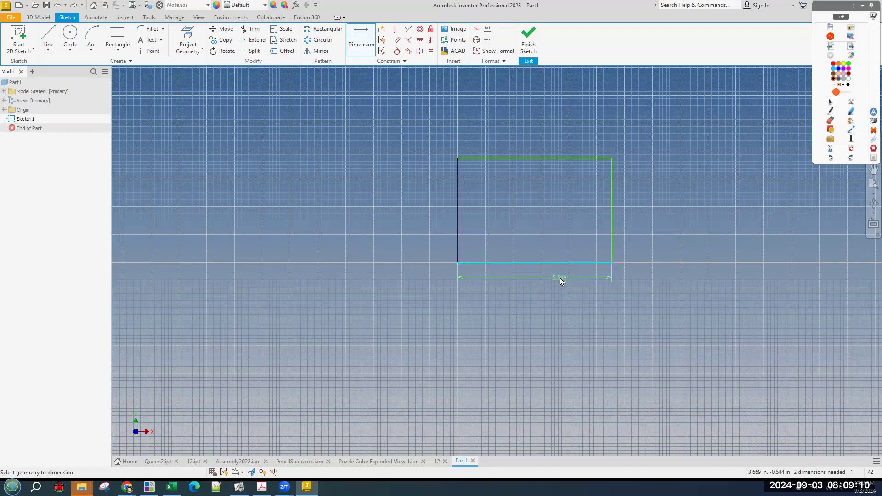
pyautogui.click(560, 278)
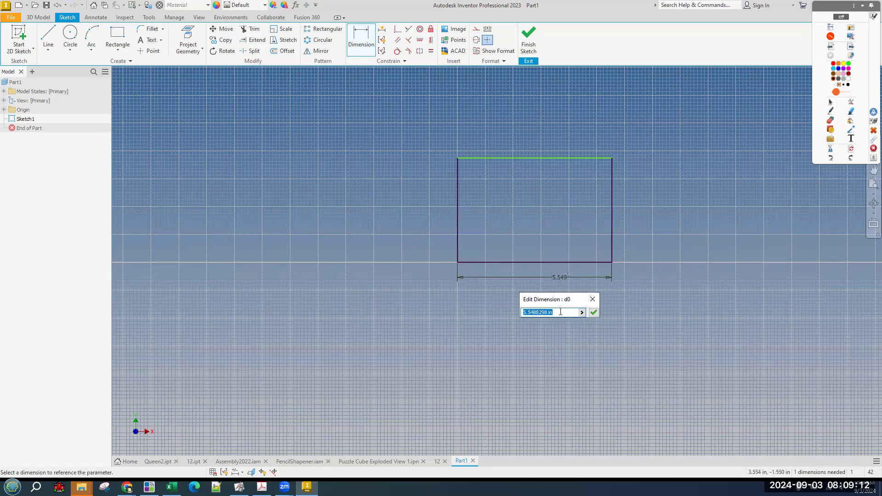
pyautogui.write('6')
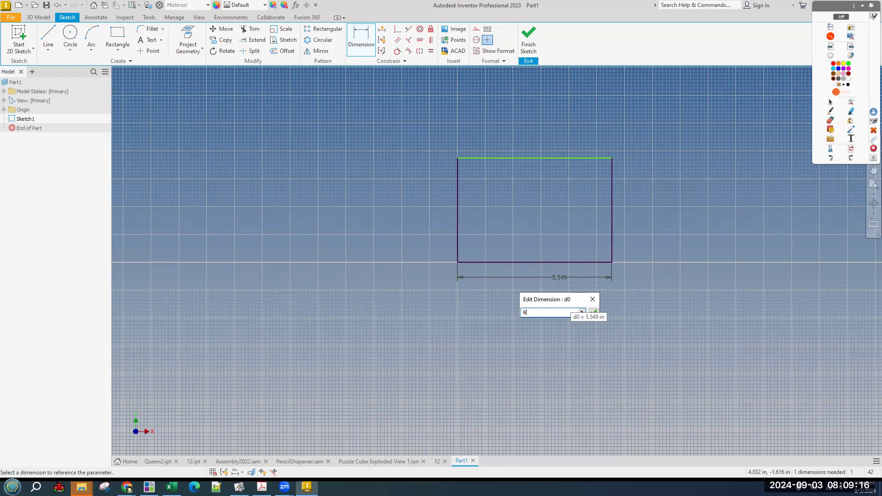
pyautogui.press('BackSpace')
pyautogui.press('Return')
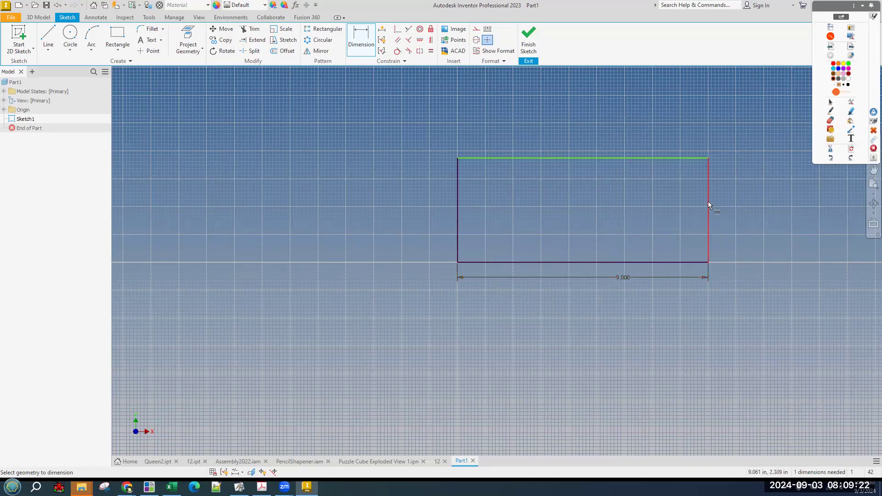
pyautogui.rightClick(562, 205)
pyautogui.click(590, 208)
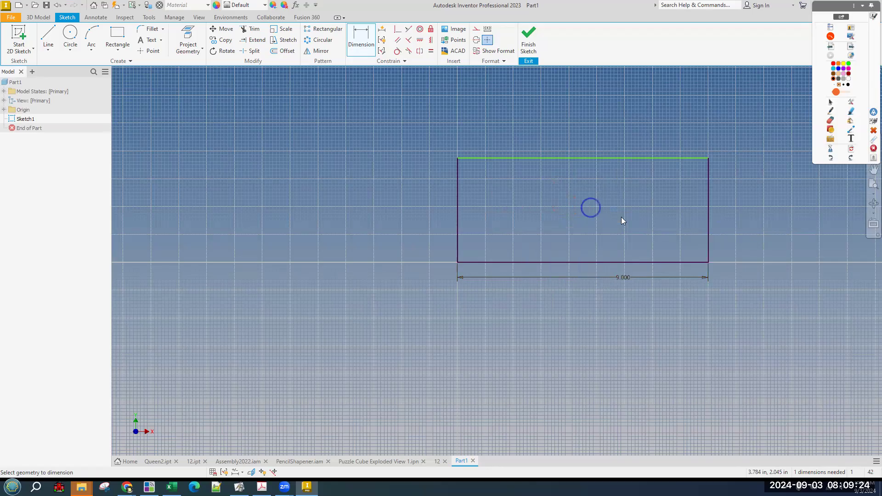
# Try to move the rectangle's two vertical edges sideways, and pull its top edge up to a height of about 4.95 in
pyautogui.moveTo(707, 208); pyautogui.dragTo(519, 206)
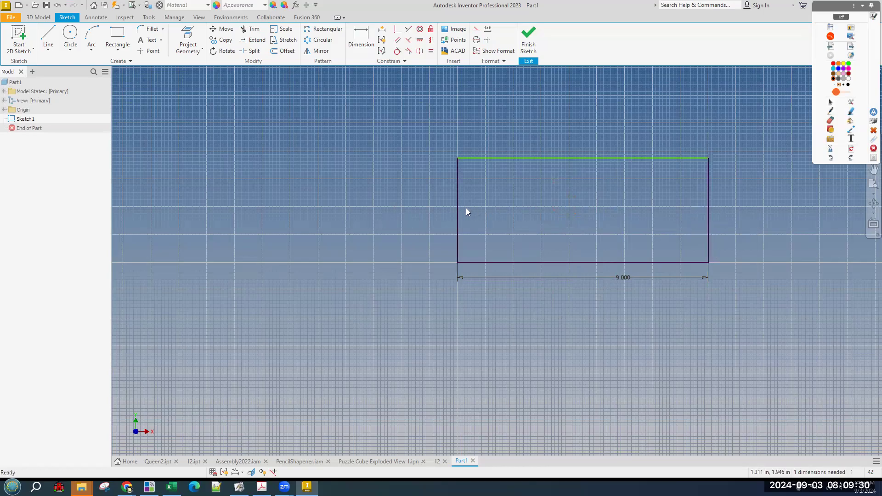
pyautogui.moveTo(457, 213); pyautogui.dragTo(538, 221)
pyautogui.moveTo(582, 158); pyautogui.dragTo(574, 128)
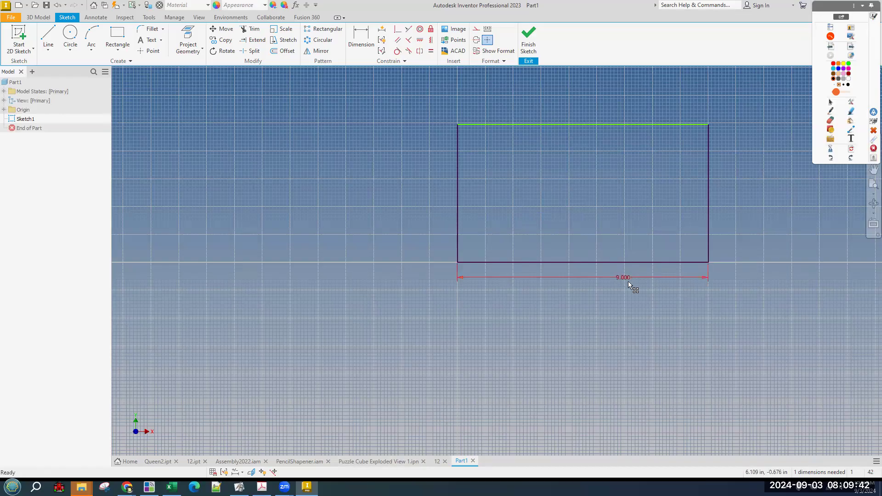
# Dimension the rectangle's left vertical edge to 6 in
pyautogui.press('d')
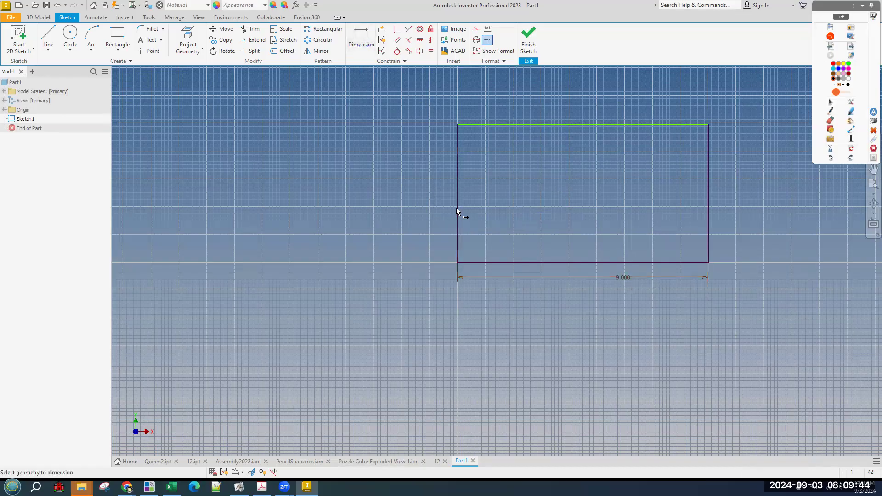
pyautogui.click(457, 207)
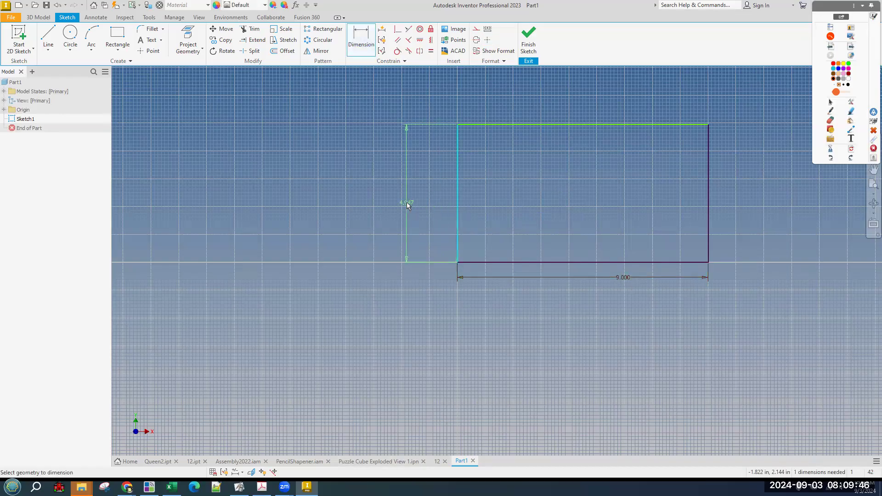
pyautogui.click(402, 203)
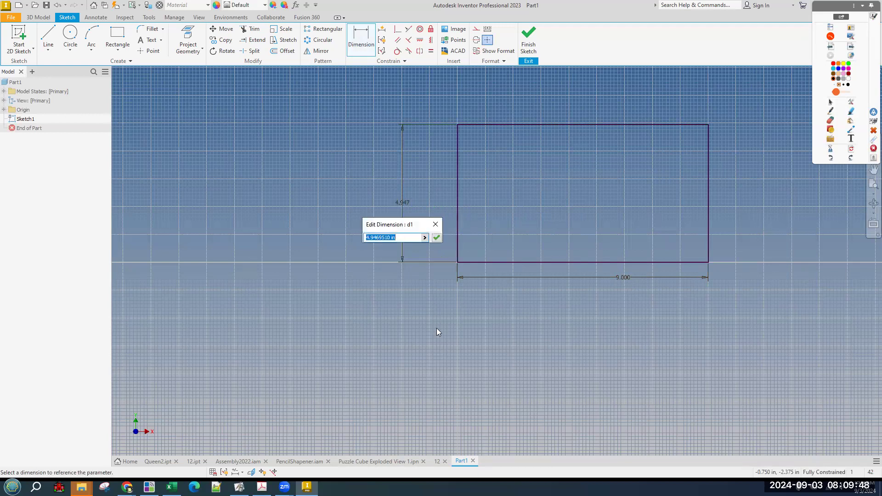
pyautogui.write('6')
pyautogui.press('Return')
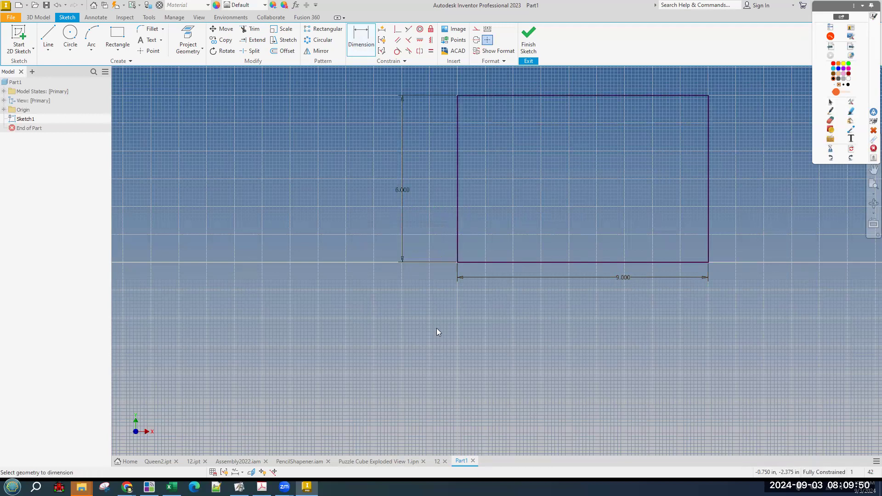
# Finish the sketch and show the whole rectangle in the isometric home view
pyautogui.click(862, 7)
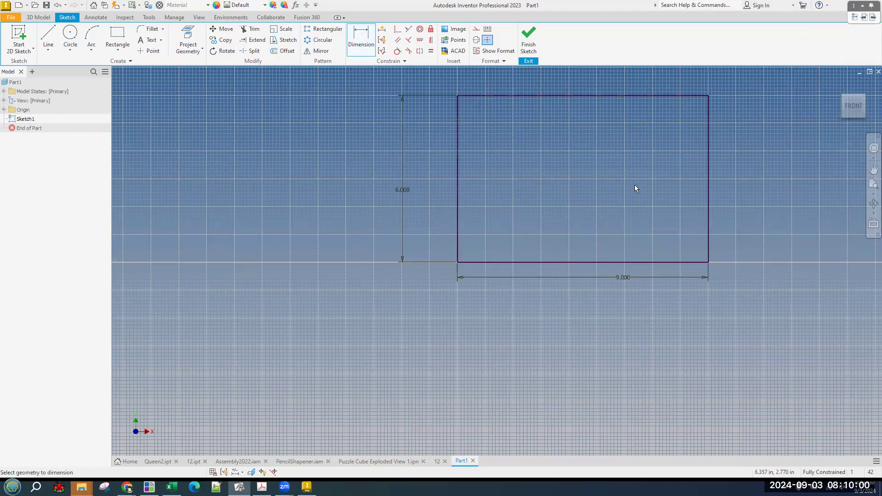
pyautogui.click(530, 37)
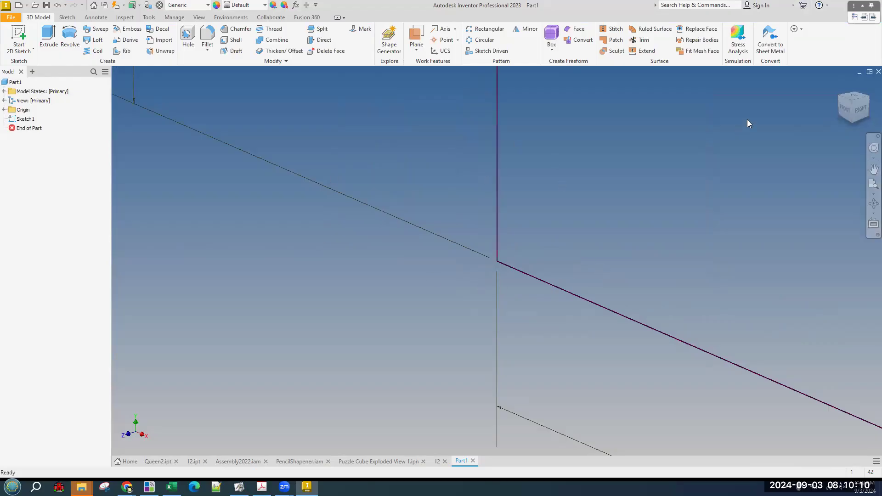
pyautogui.click(840, 86)
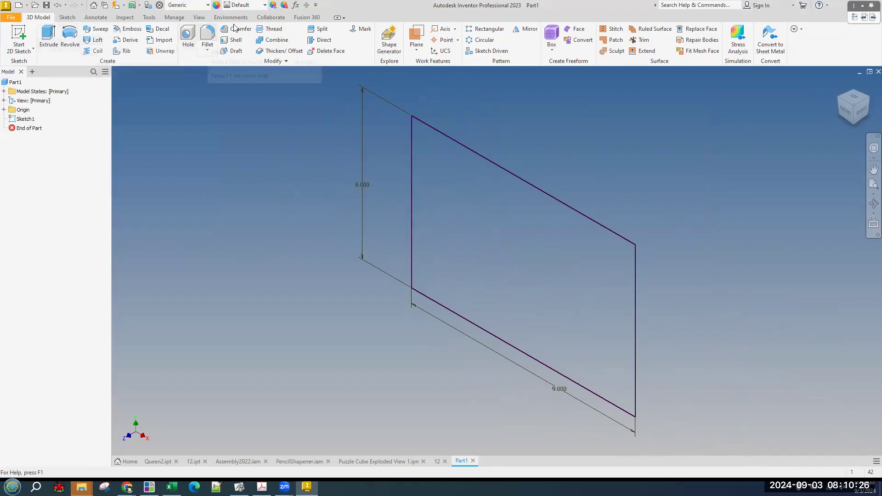
# Start an extrusion of the rectangle profile and set its distance to 3 in
pyautogui.click(48, 35)
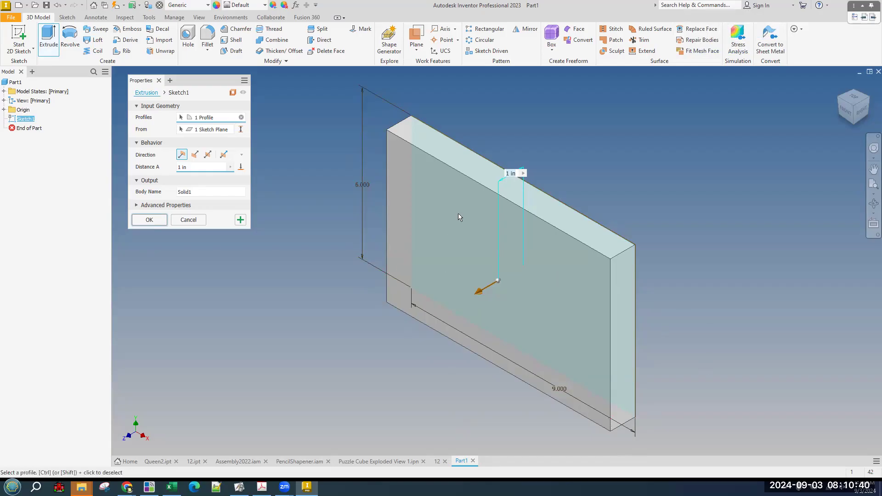
pyautogui.press('BackSpace')
pyautogui.press('BackSpace')
pyautogui.press('BackSpace')
pyautogui.press('BackSpace')
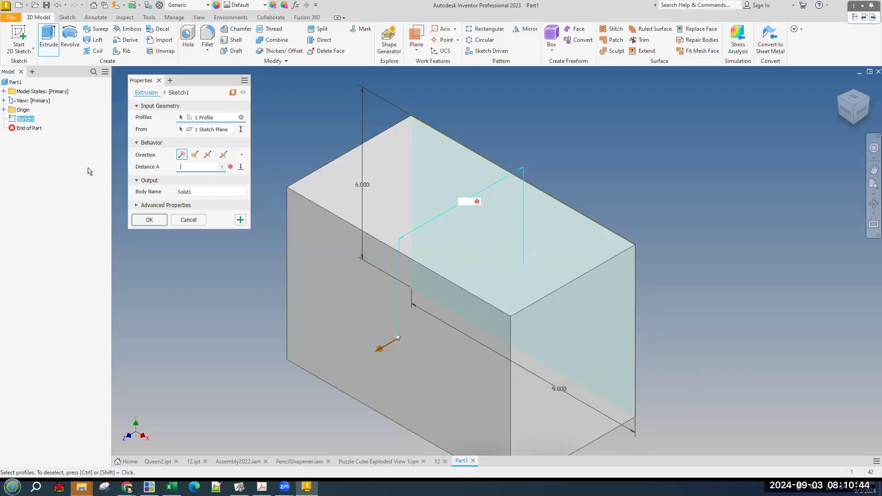
pyautogui.write('3')
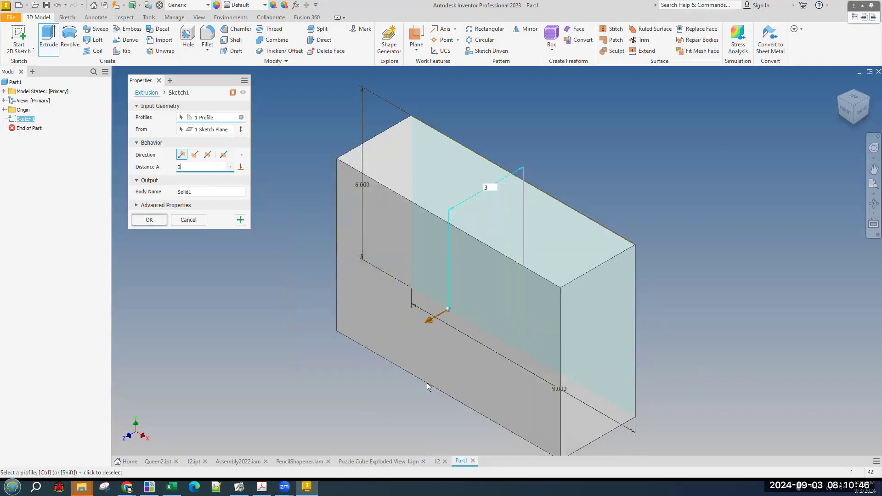
# Mark the block's full front face and a depth arrow in red on the Green Sheet drawing, clear the markings, and return to Inventor
pyautogui.click(259, 487)
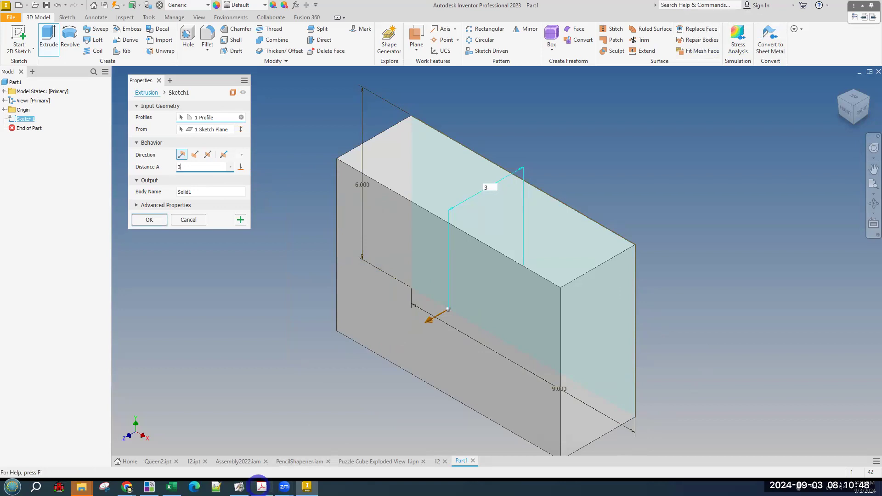
pyautogui.click(863, 6)
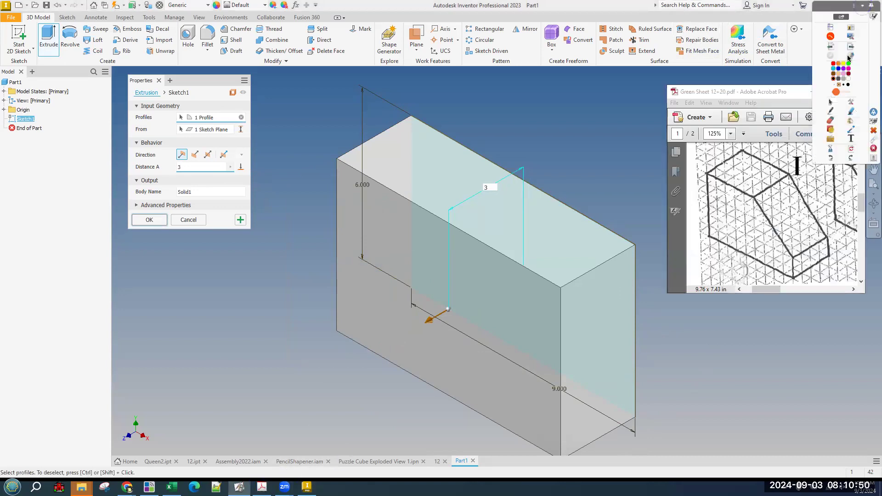
pyautogui.click(832, 112)
pyautogui.click(708, 179)
pyautogui.moveTo(708, 211)
pyautogui.mouseDown()
pyautogui.moveTo(719, 253)
pyautogui.moveTo(794, 276)
pyautogui.moveTo(795, 214)
pyautogui.moveTo(717, 179)
pyautogui.moveTo(758, 166)
pyautogui.moveTo(755, 172)
pyautogui.mouseUp()
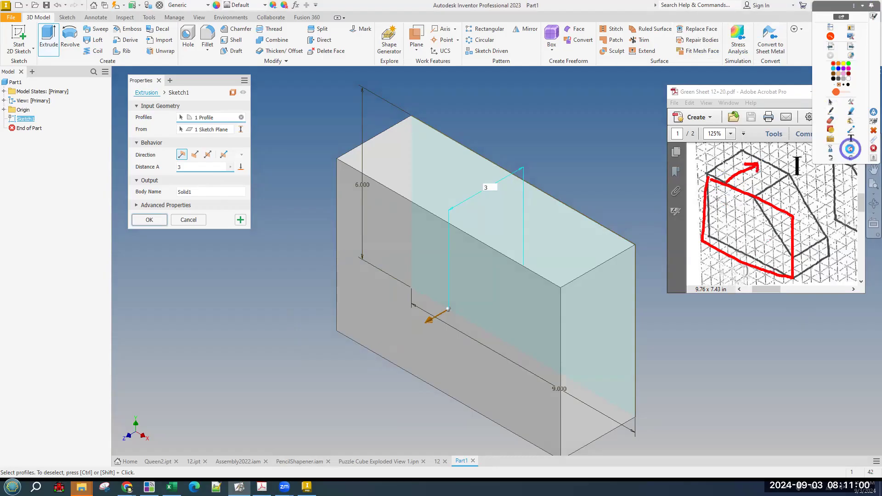
pyautogui.click(850, 148)
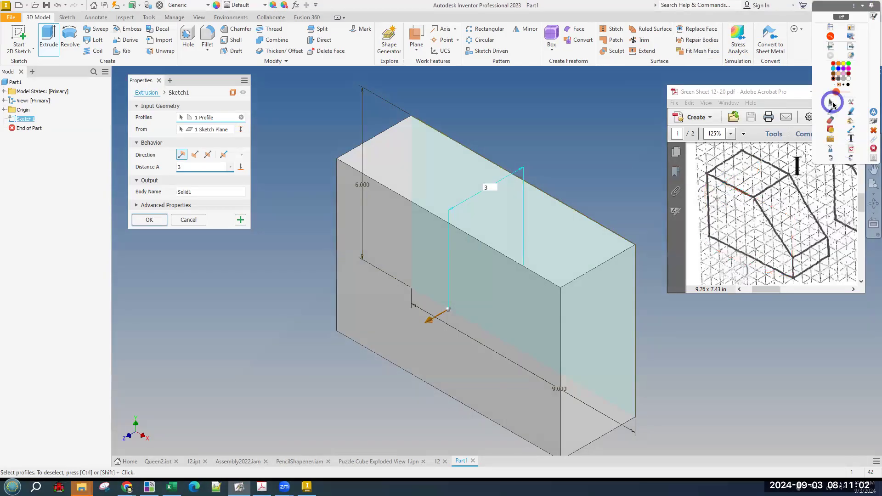
pyautogui.click(254, 314)
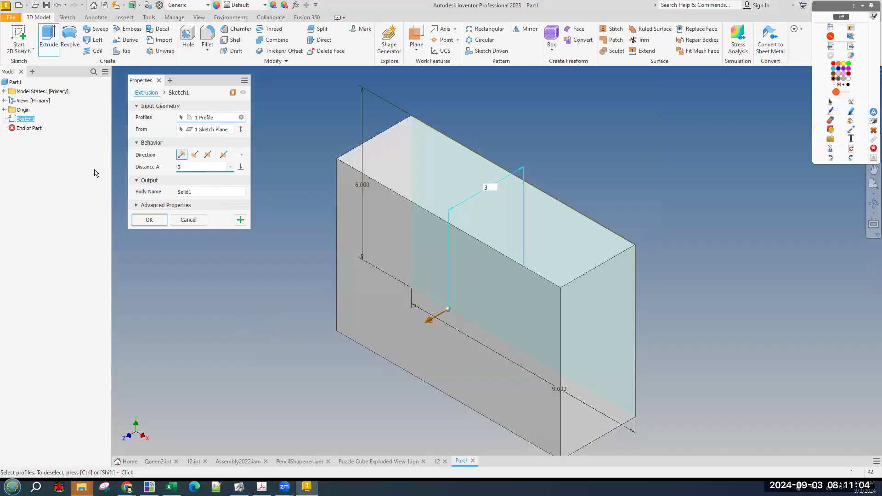
# Preview the extrusion in the flipped, symmetric and asymmetric directions, setting the asymmetric second distance to 1 in
pyautogui.click(196, 156)
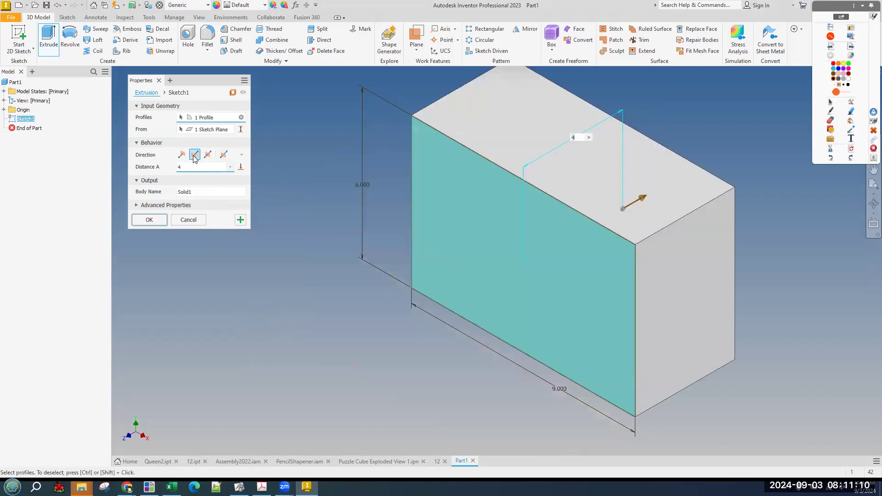
pyautogui.click(207, 156)
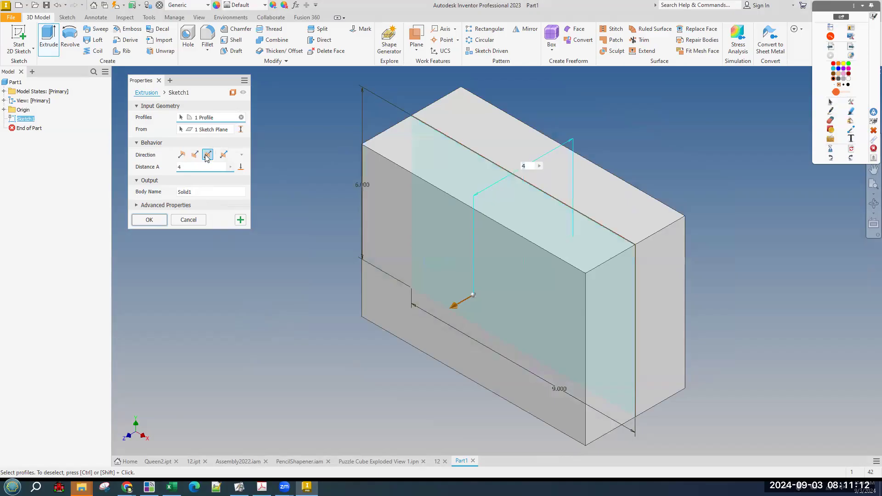
pyautogui.click(224, 155)
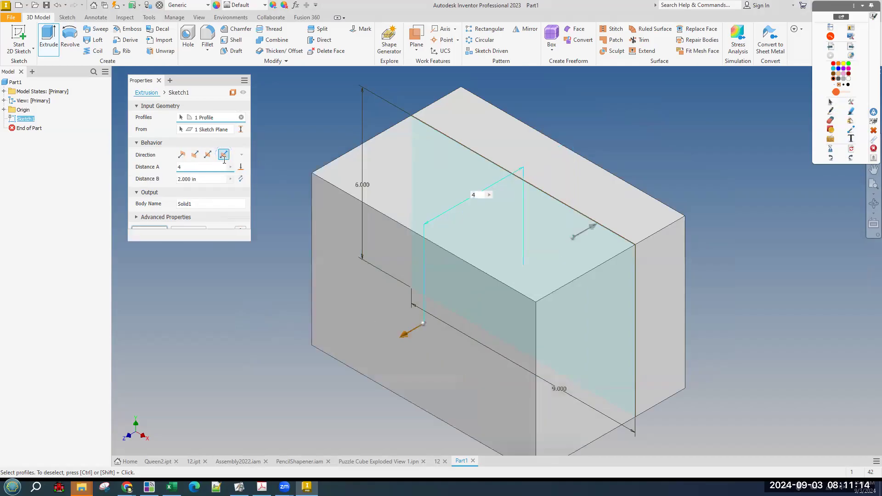
pyautogui.click(216, 179)
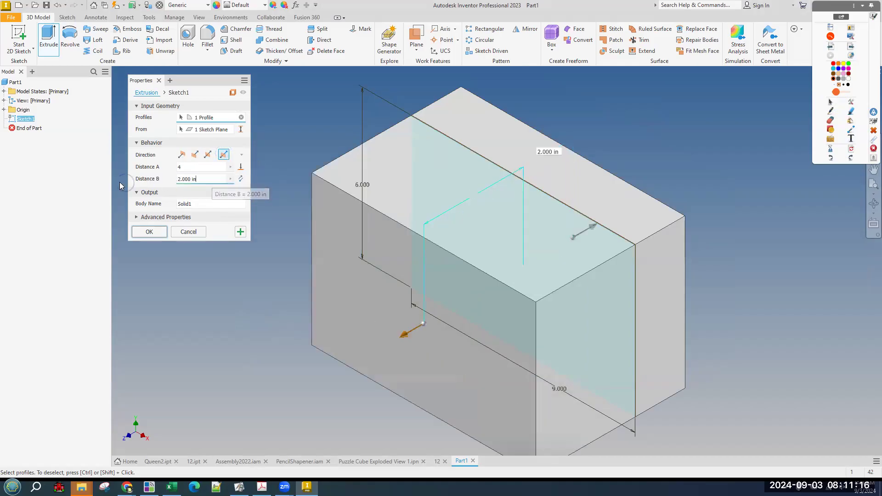
pyautogui.hotkey('ctrl', 'a')
pyautogui.write('1')
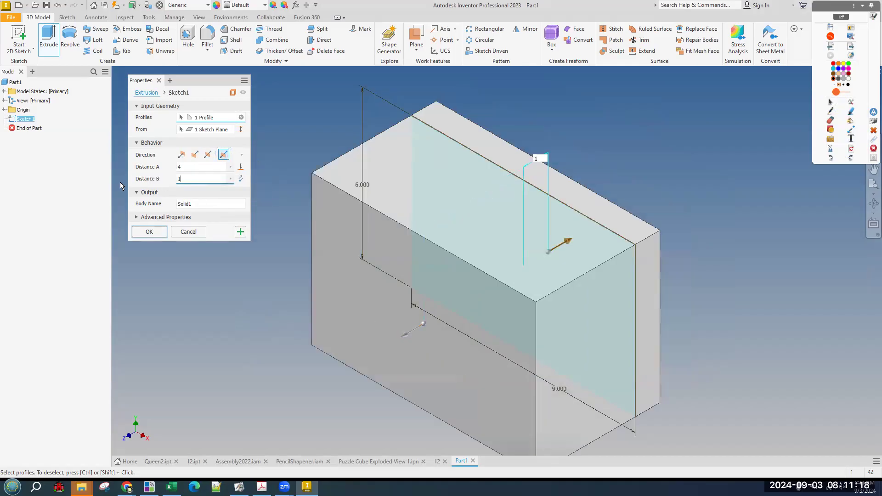
# Extrude the rectangle 4 in in the default direction to create the solid block
pyautogui.click(183, 156)
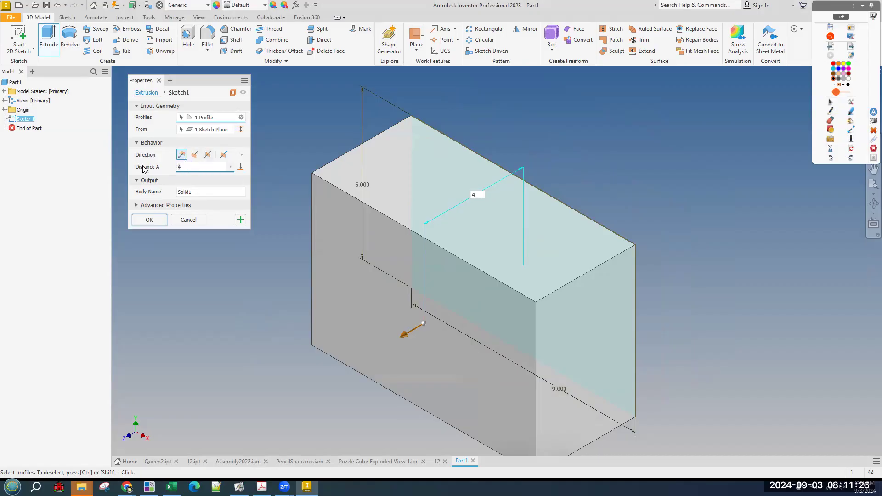
pyautogui.click(149, 219)
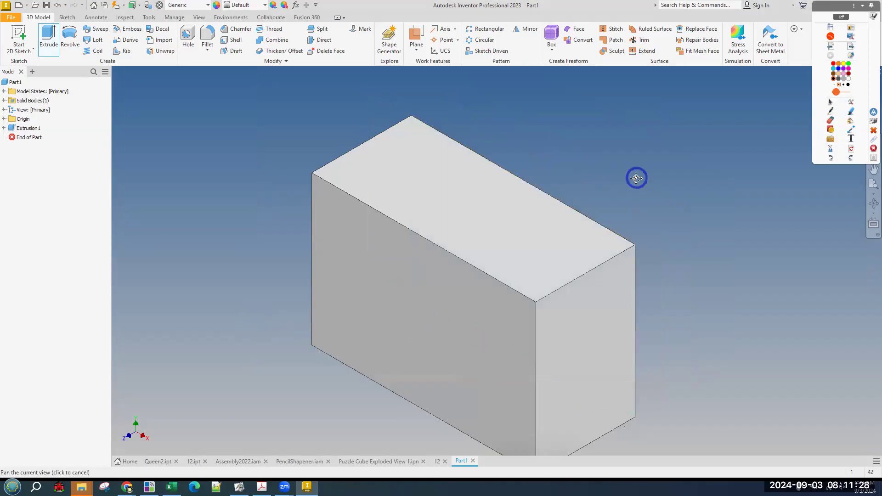
pyautogui.moveTo(635, 177); pyautogui.dragTo(524, 116, button='middle')
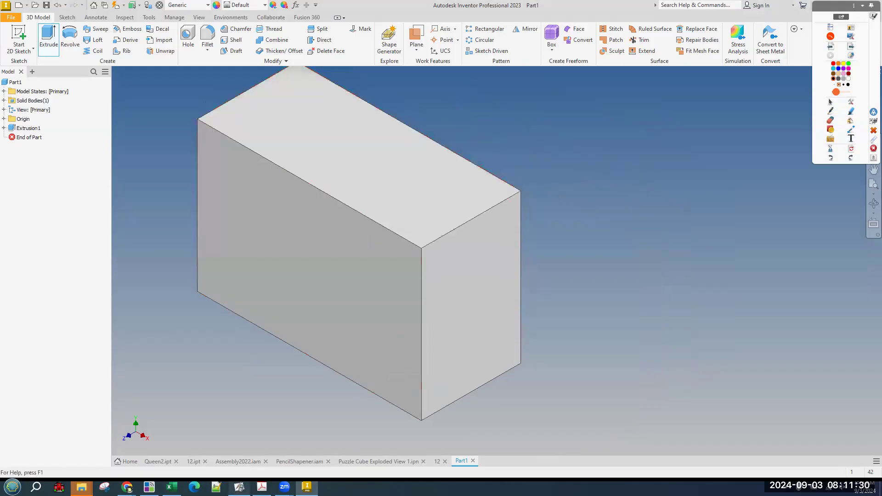
# Mark the corner triangle and a depth arrow in red on both the block and the Green Sheet drawing, and clear the markings
pyautogui.click(262, 486)
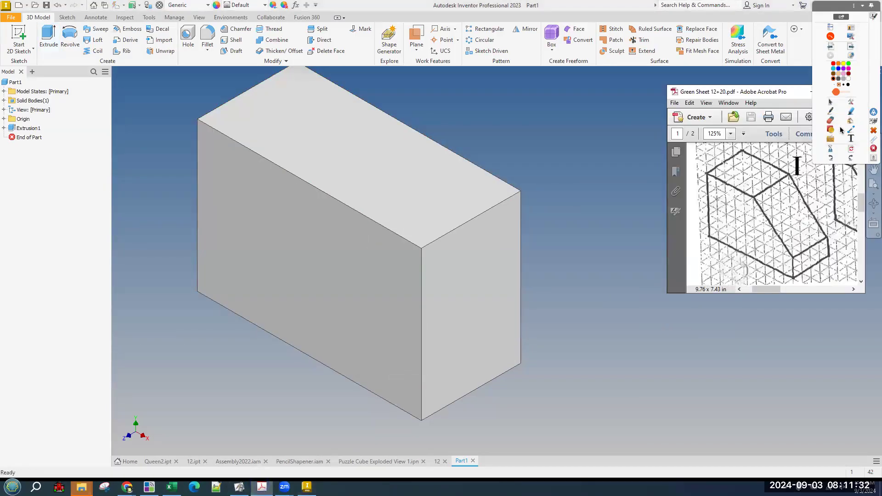
pyautogui.click(836, 115)
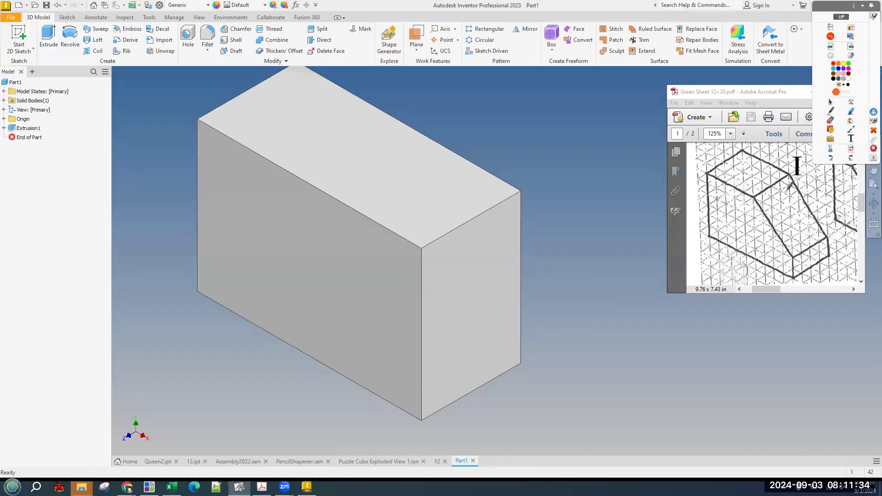
pyautogui.moveTo(754, 195)
pyautogui.mouseDown()
pyautogui.moveTo(794, 254)
pyautogui.moveTo(783, 200)
pyautogui.moveTo(756, 196)
pyautogui.mouseUp()
pyautogui.moveTo(336, 201)
pyautogui.mouseDown()
pyautogui.moveTo(419, 363)
pyautogui.moveTo(425, 252)
pyautogui.moveTo(366, 200)
pyautogui.moveTo(342, 198)
pyautogui.mouseUp()
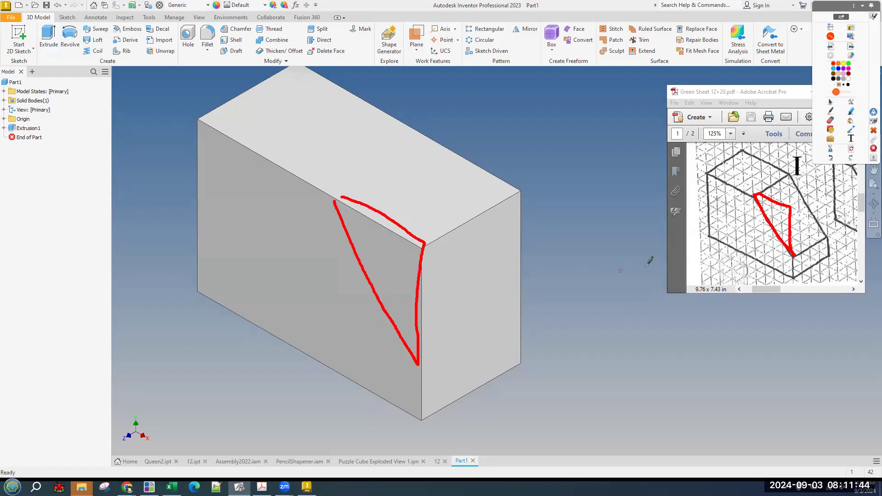
pyautogui.moveTo(399, 216)
pyautogui.mouseDown()
pyautogui.moveTo(449, 189)
pyautogui.moveTo(453, 208)
pyautogui.mouseUp()
pyautogui.moveTo(767, 203); pyautogui.dragTo(797, 188)
pyautogui.moveTo(797, 189); pyautogui.dragTo(795, 198)
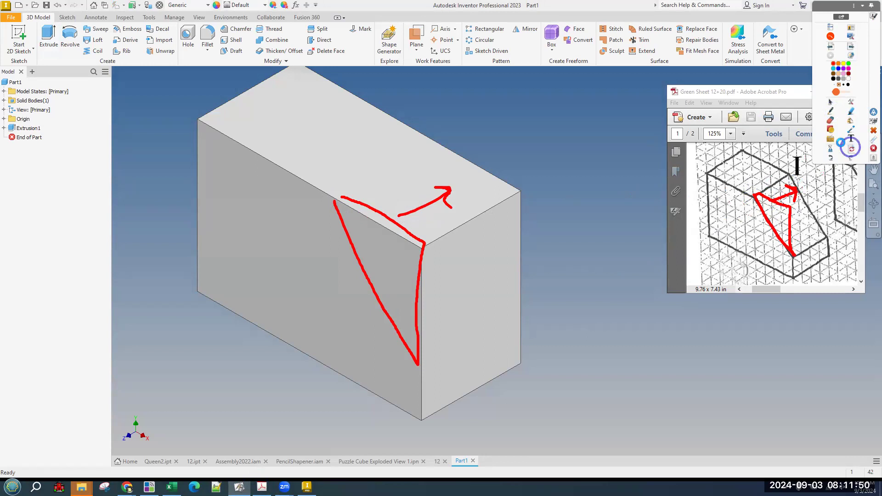
pyautogui.click(851, 149)
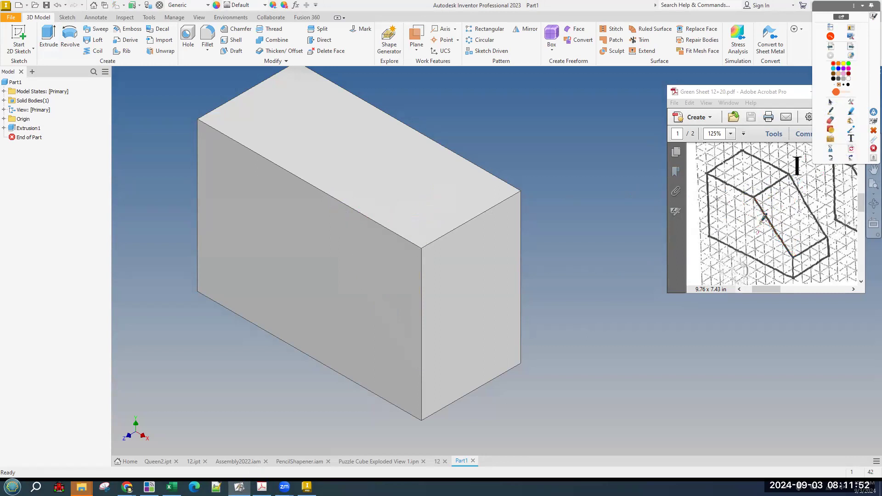
# Mark the front faces of the drawing's block and the modeled block in red, and clear the markings
pyautogui.moveTo(720, 202)
pyautogui.mouseDown()
pyautogui.moveTo(720, 220)
pyautogui.moveTo(746, 225)
pyautogui.mouseUp()
pyautogui.moveTo(258, 207)
pyautogui.mouseDown()
pyautogui.moveTo(301, 259)
pyautogui.moveTo(337, 285)
pyautogui.mouseUp()
pyautogui.click(852, 152)
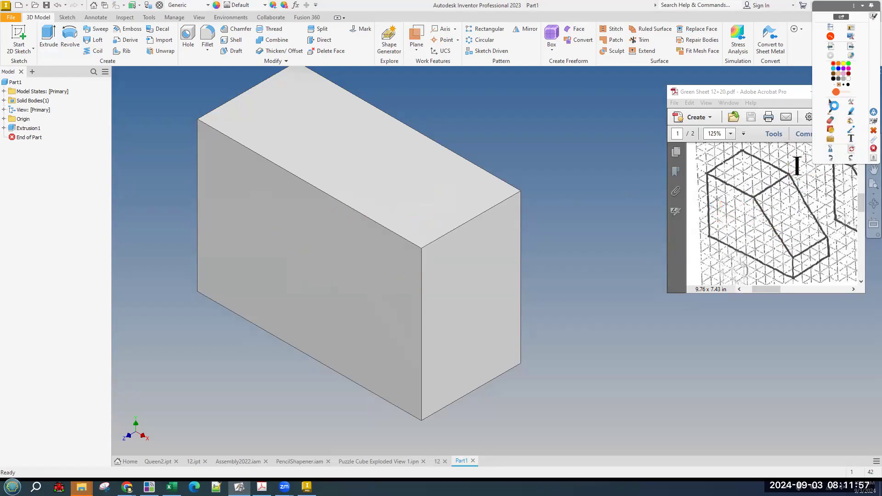
pyautogui.click(29, 49)
pyautogui.click(21, 35)
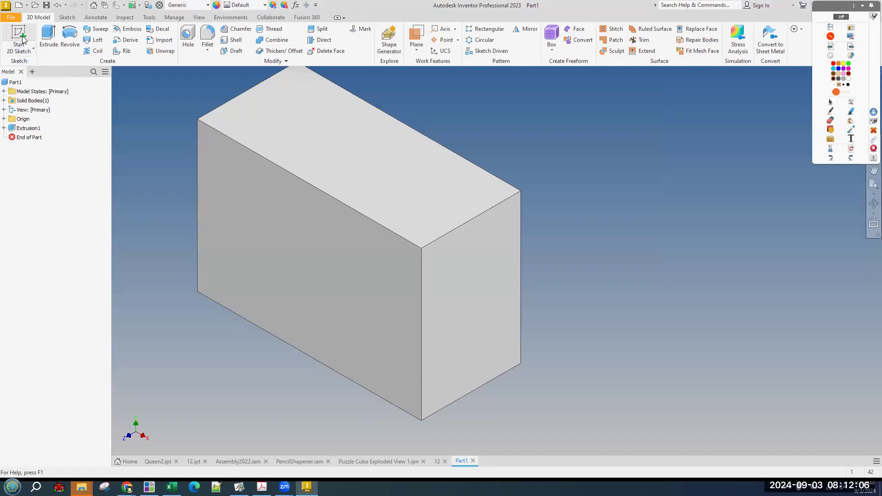
pyautogui.click(208, 46)
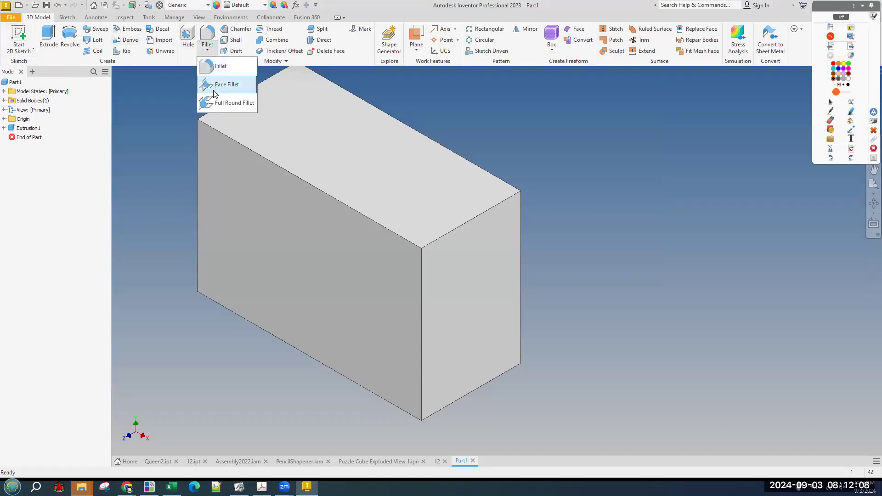
pyautogui.click(206, 46)
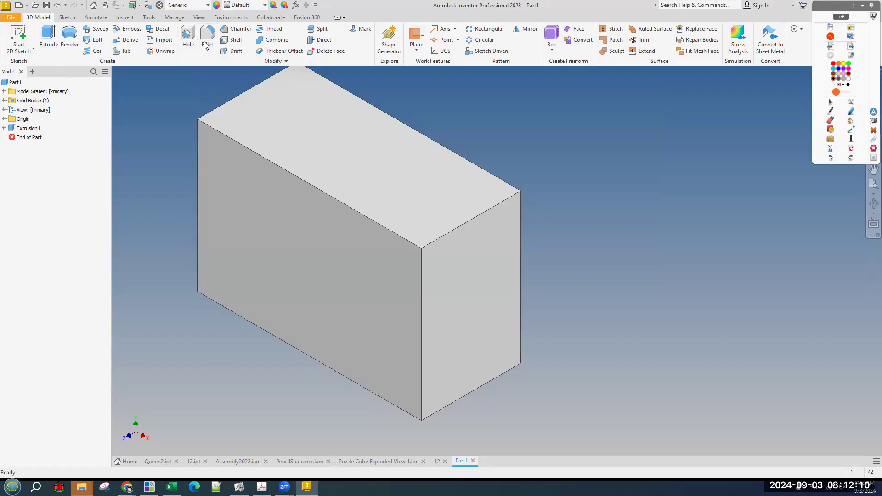
pyautogui.click(207, 49)
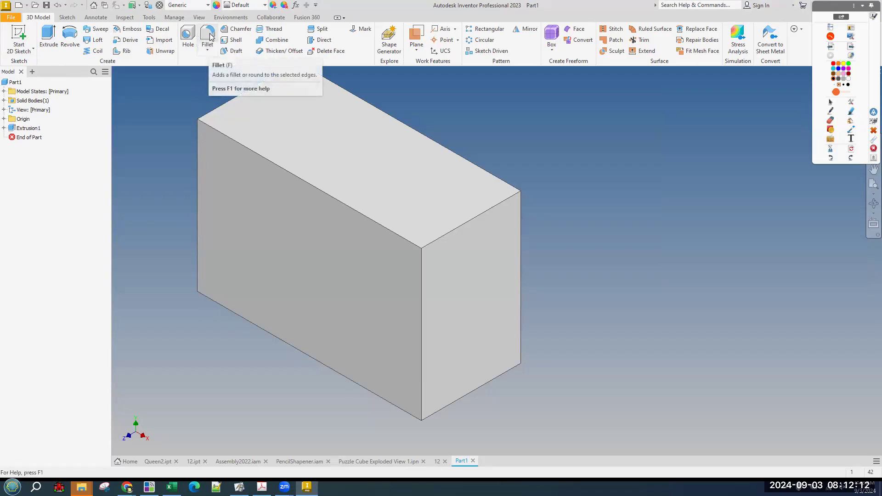
pyautogui.click(209, 50)
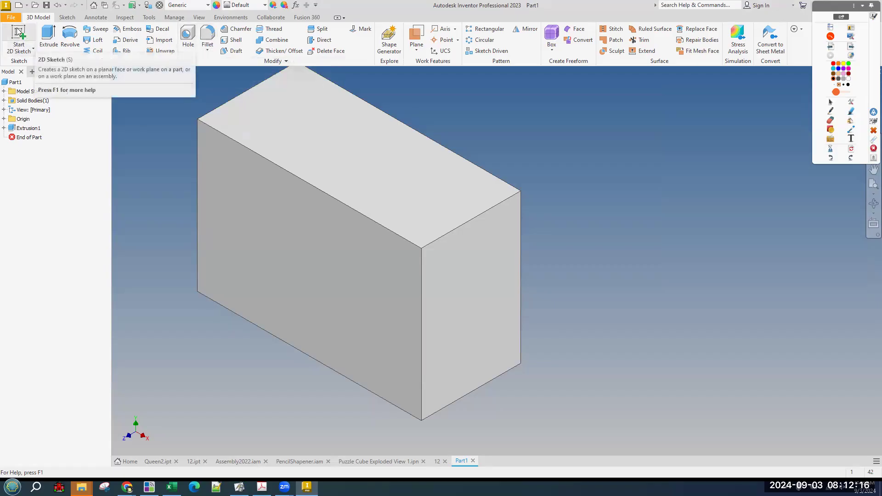
pyautogui.click(33, 47)
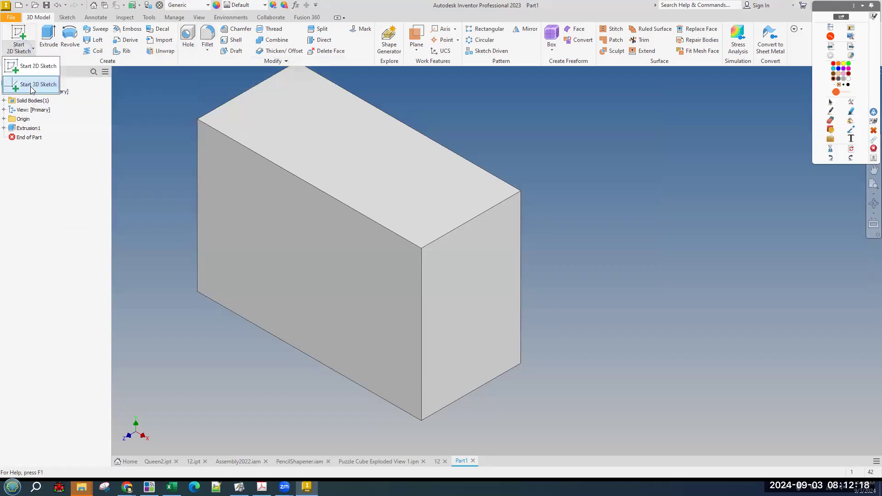
pyautogui.click(19, 50)
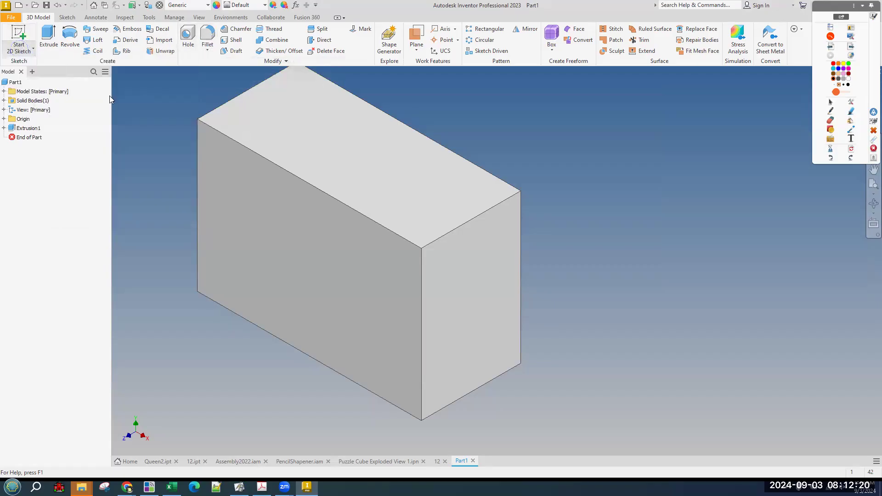
pyautogui.click(26, 45)
pyautogui.click(27, 48)
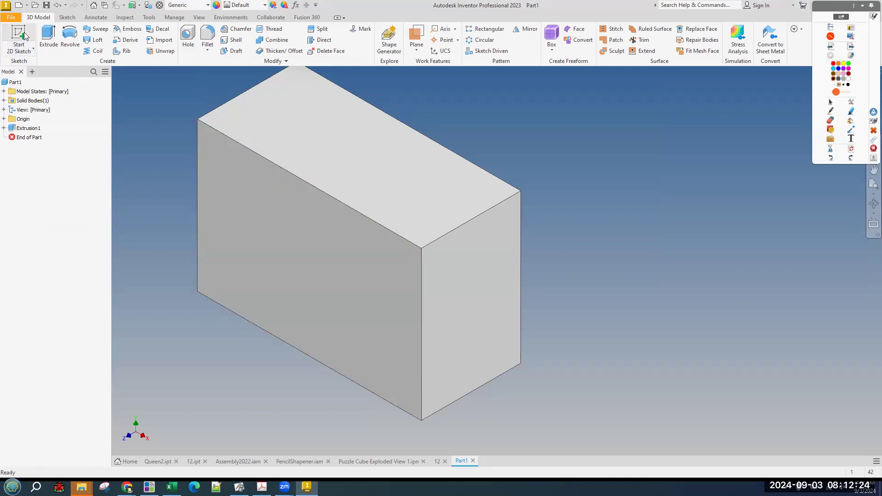
# Create a sketch on a work plane offset 2.3125 in from the block's front face, and undo the sketch and plane
pyautogui.click(24, 32)
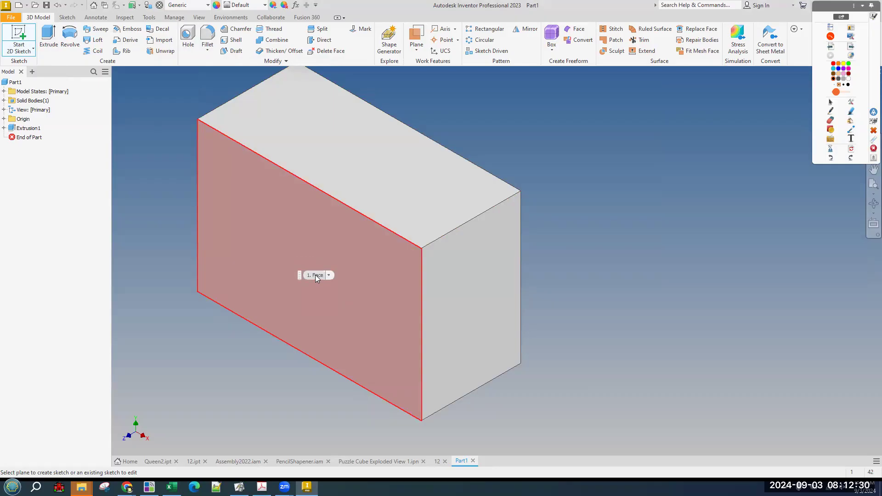
pyautogui.moveTo(309, 258); pyautogui.dragTo(215, 410)
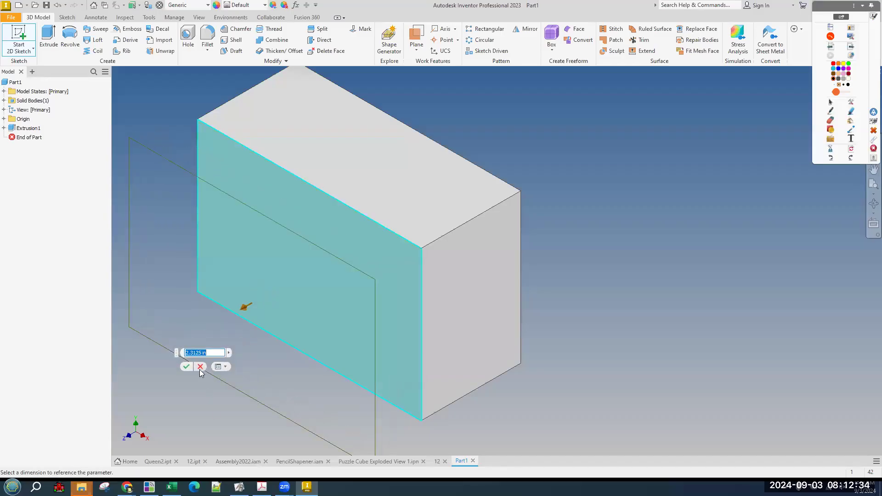
pyautogui.click(185, 367)
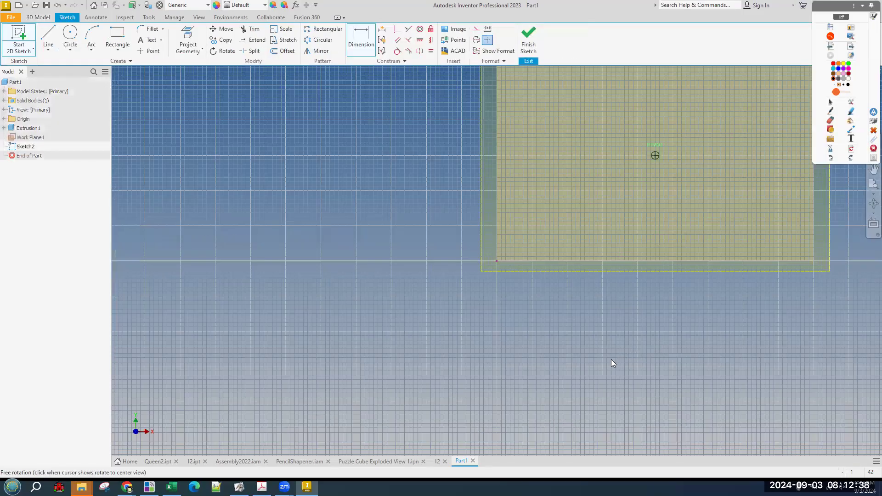
pyautogui.scroll(-2, 578, 351)
pyautogui.scroll(5, 579, 351)
pyautogui.moveTo(659, 348)
pyautogui.keyDown('shift'); pyautogui.mouseDown(button='middle')
pyautogui.moveTo(615, 358)
pyautogui.moveTo(688, 344)
pyautogui.mouseUp(button='middle'); pyautogui.keyUp('shift')
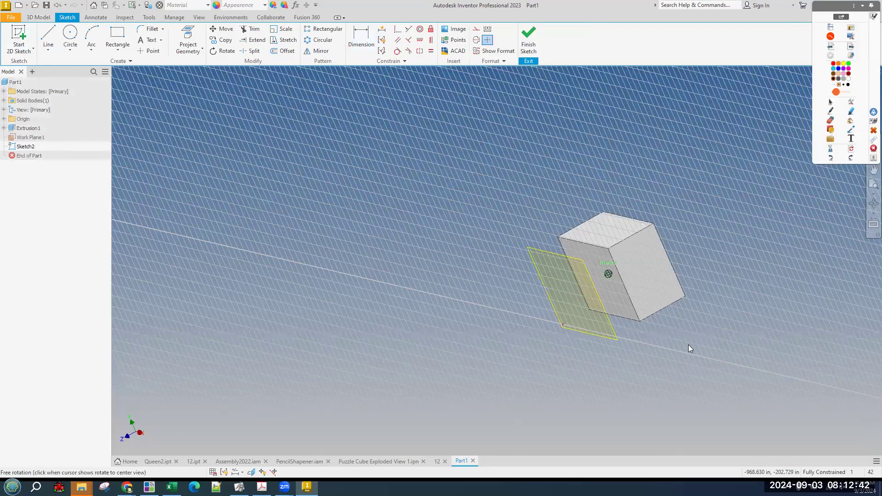
pyautogui.hotkey('ctrl', 'z')
pyautogui.hotkey('ctrl', 'z')
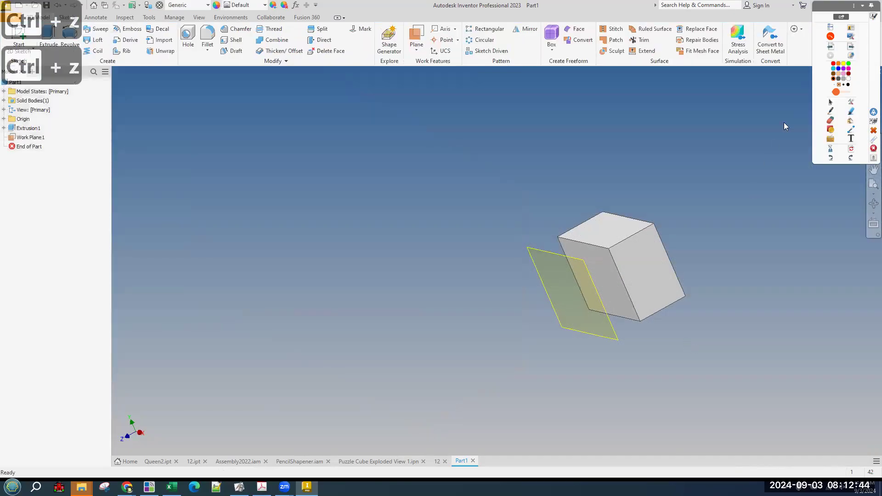
# Restore the isometric view and start a 2D sketch directly on the block's front face
pyautogui.click(862, 7)
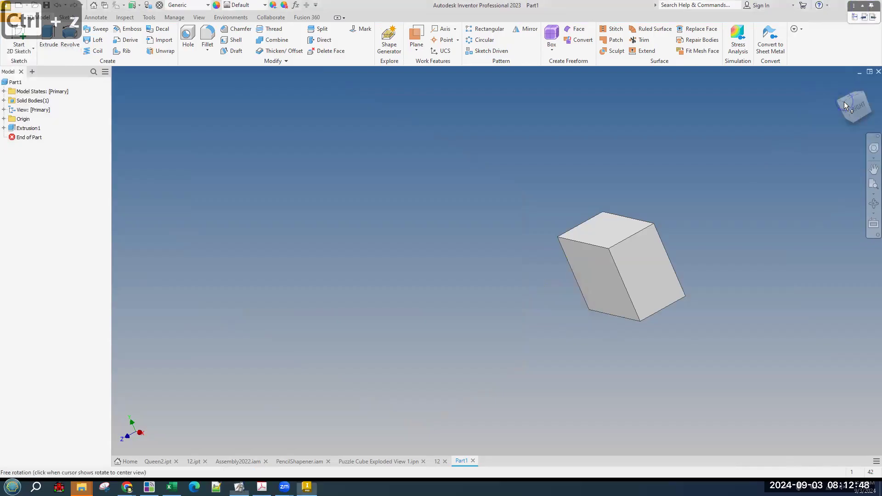
pyautogui.click(847, 106)
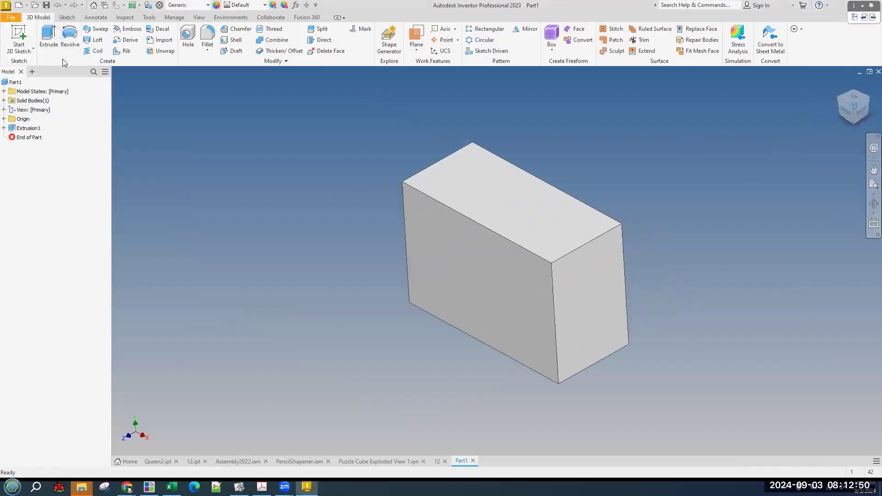
pyautogui.click(23, 34)
pyautogui.click(499, 322)
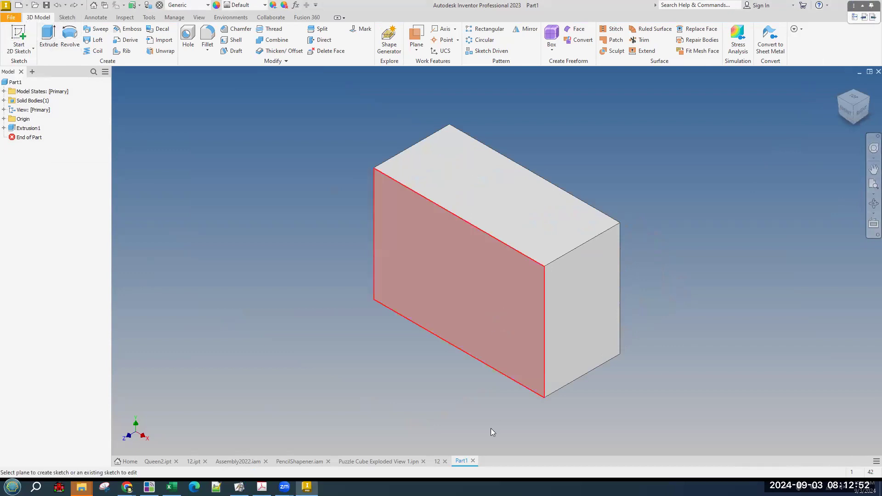
pyautogui.click(520, 217)
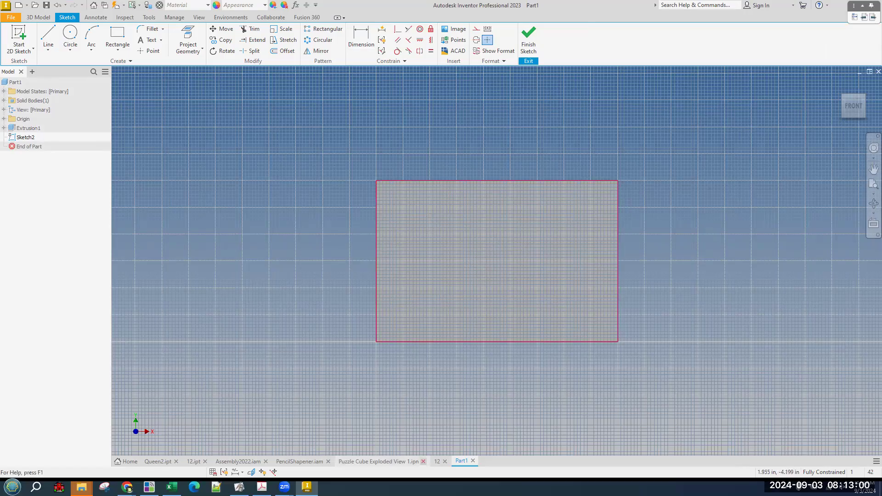
# Bring up the Green Sheet drawing and mark the upper-right corner triangle on the sketch face and the drawing's sloped edge in red
pyautogui.click(262, 487)
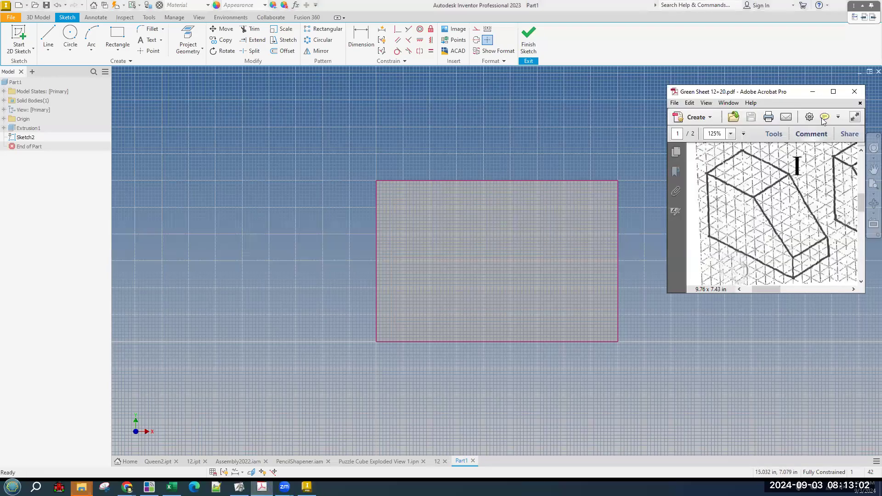
pyautogui.click(865, 11)
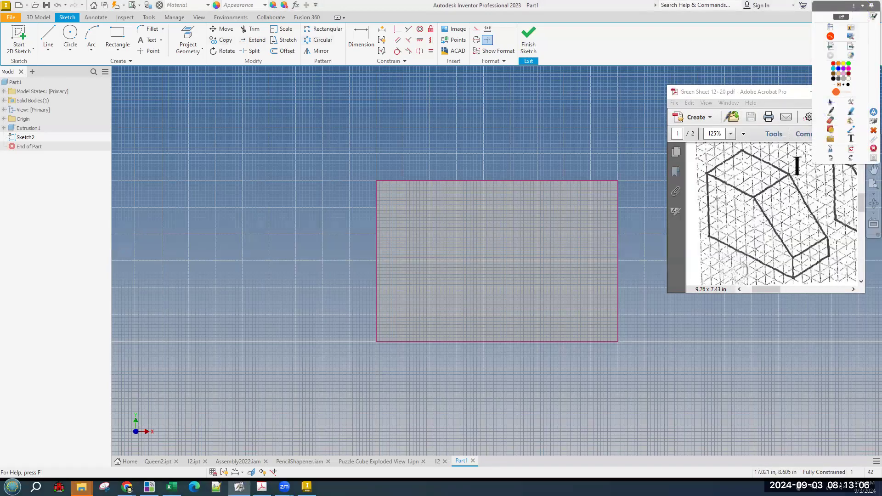
pyautogui.moveTo(514, 181)
pyautogui.mouseDown()
pyautogui.moveTo(624, 275)
pyautogui.moveTo(619, 247)
pyautogui.mouseUp()
pyautogui.moveTo(621, 215)
pyautogui.mouseDown()
pyautogui.moveTo(620, 180)
pyautogui.moveTo(524, 181)
pyautogui.mouseUp()
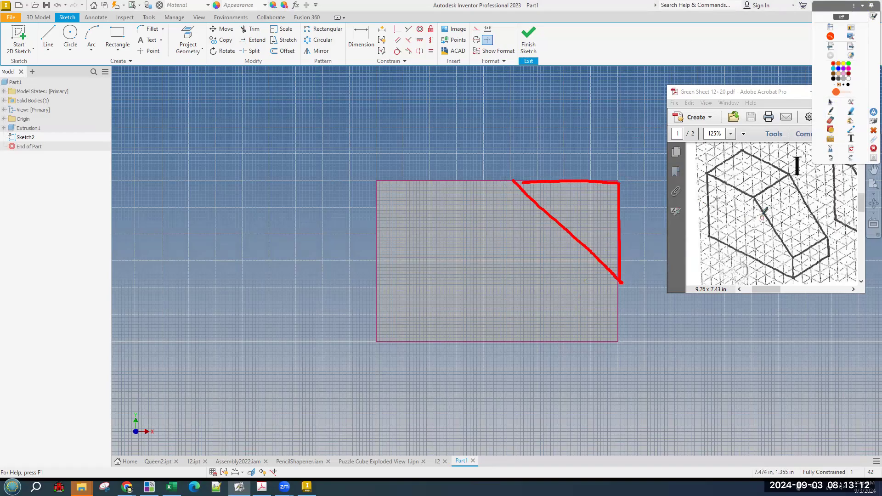
pyautogui.moveTo(762, 193)
pyautogui.mouseDown()
pyautogui.moveTo(793, 257)
pyautogui.moveTo(761, 191)
pyautogui.mouseUp()
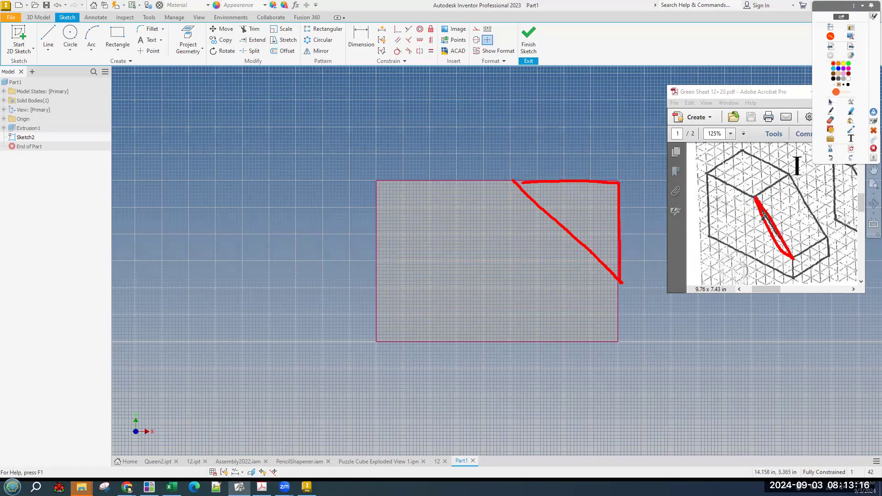
# Mark the ends of the sloped edge in red on the drawing and the sketch face, and clear the markings
pyautogui.moveTo(759, 193); pyautogui.dragTo(749, 204)
pyautogui.moveTo(783, 264); pyautogui.dragTo(800, 250)
pyautogui.moveTo(511, 172); pyautogui.dragTo(503, 189)
pyautogui.moveTo(630, 275)
pyautogui.mouseDown()
pyautogui.moveTo(624, 286)
pyautogui.moveTo(637, 284)
pyautogui.mouseUp()
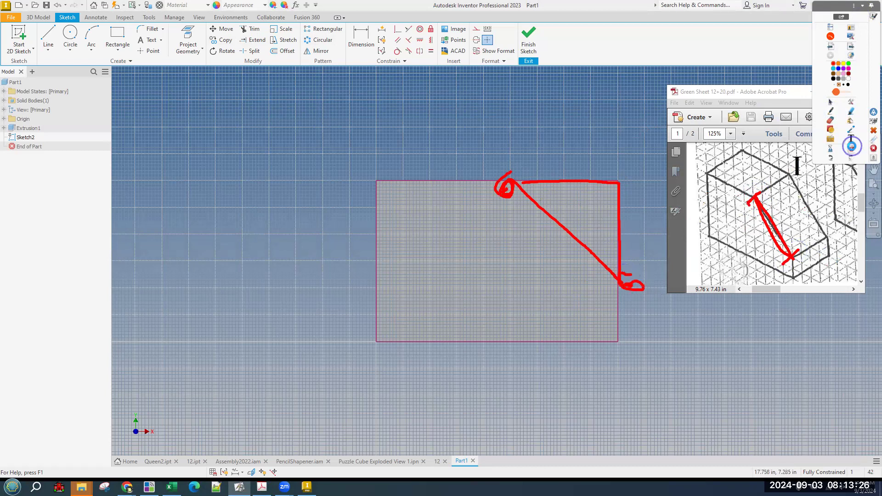
pyautogui.click(853, 149)
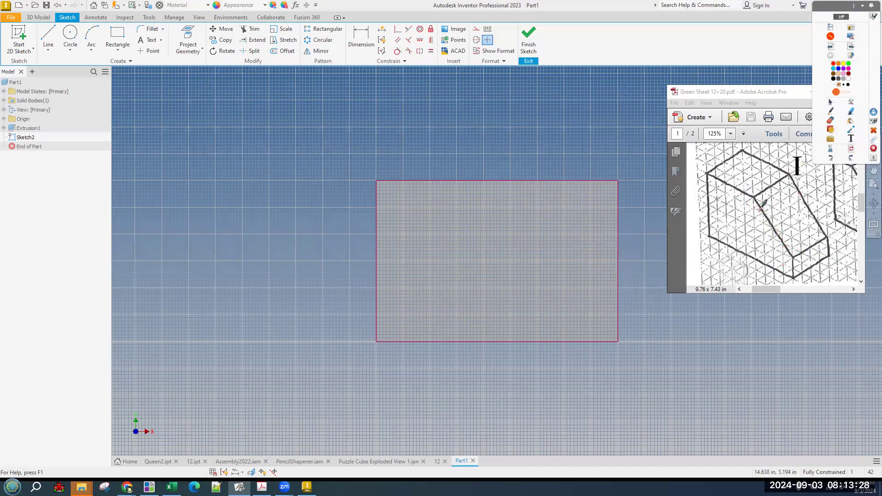
# Mark the slope's upper corner in red on the drawing and sketch face, and undo the trial slope stroke on the face
pyautogui.moveTo(755, 196); pyautogui.dragTo(753, 201)
pyautogui.moveTo(528, 187); pyautogui.dragTo(529, 183)
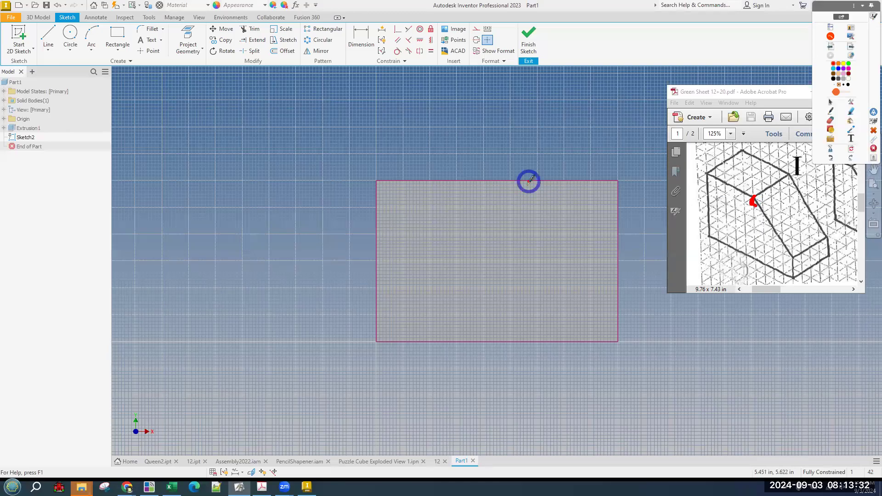
pyautogui.moveTo(712, 175); pyautogui.dragTo(753, 193)
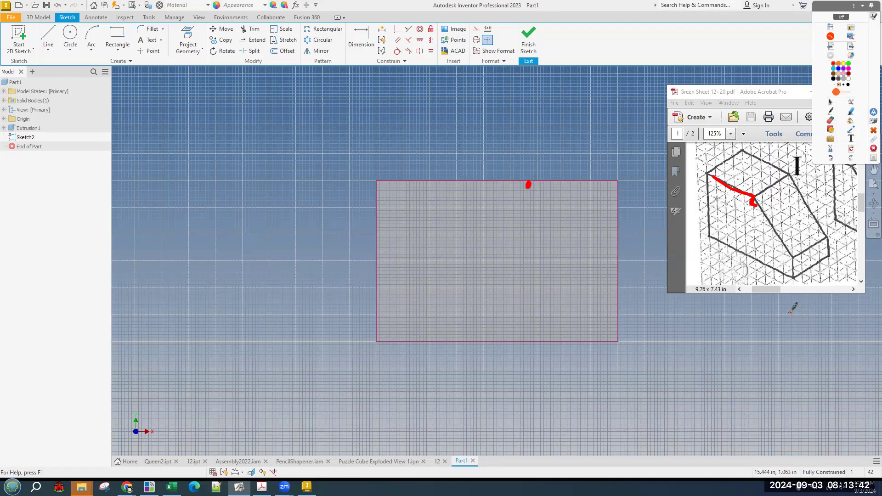
pyautogui.moveTo(531, 183); pyautogui.dragTo(628, 291)
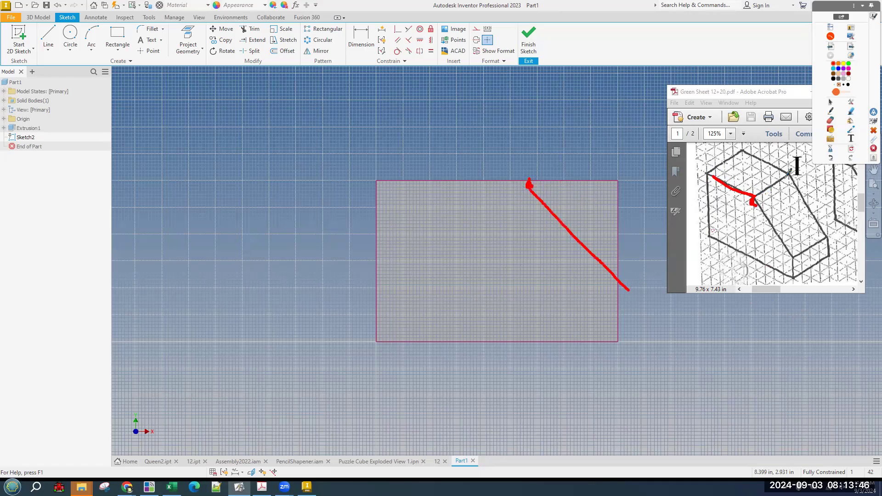
pyautogui.click(830, 157)
# Mark the top edge segment and the slope's lower end in red on drawing and sketch face, clear the markings, and return to the sketch
pyautogui.moveTo(528, 183); pyautogui.dragTo(527, 177)
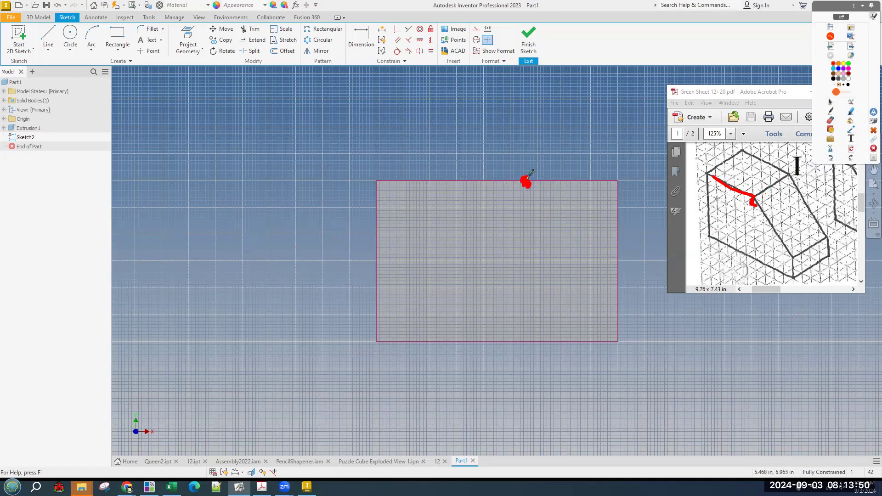
pyautogui.moveTo(757, 196); pyautogui.dragTo(713, 174)
pyautogui.moveTo(377, 178); pyautogui.dragTo(524, 183)
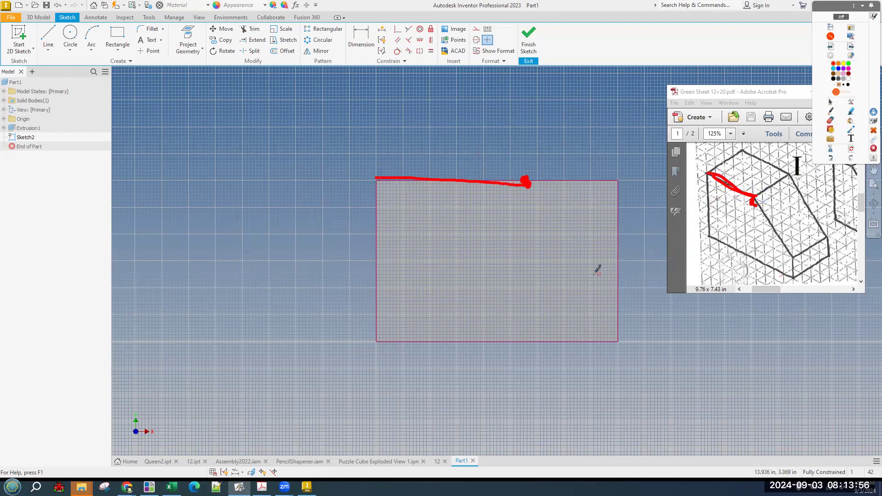
pyautogui.moveTo(616, 292); pyautogui.dragTo(614, 297)
pyautogui.moveTo(797, 259); pyautogui.dragTo(797, 274)
pyautogui.click(851, 149)
pyautogui.click(831, 102)
pyautogui.click(494, 125)
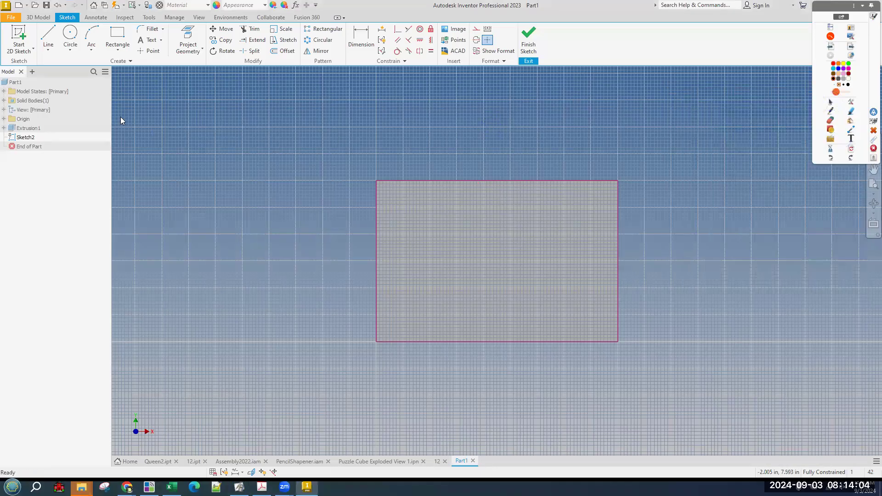
# Sketch a sloped line from the top edge, about 5.6 in from its left corner, to the right edge, about 1.5 in above the bottom corner
pyautogui.click(47, 35)
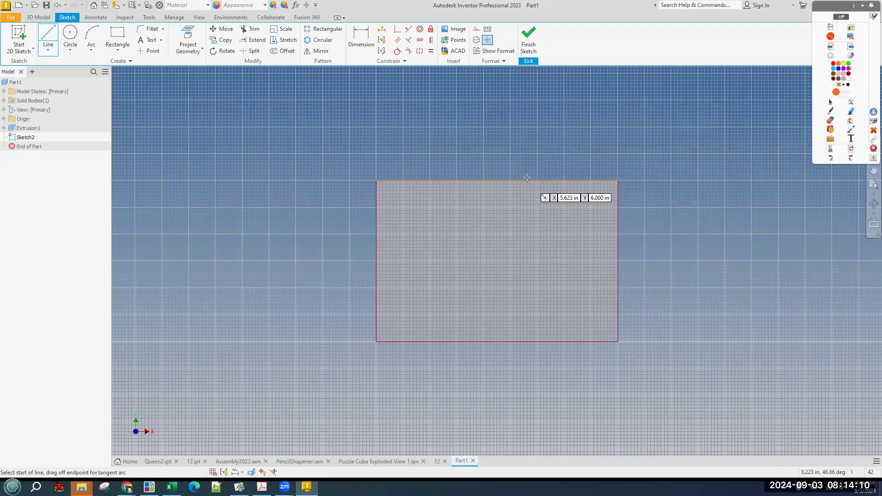
pyautogui.scroll(-4, 527, 177)
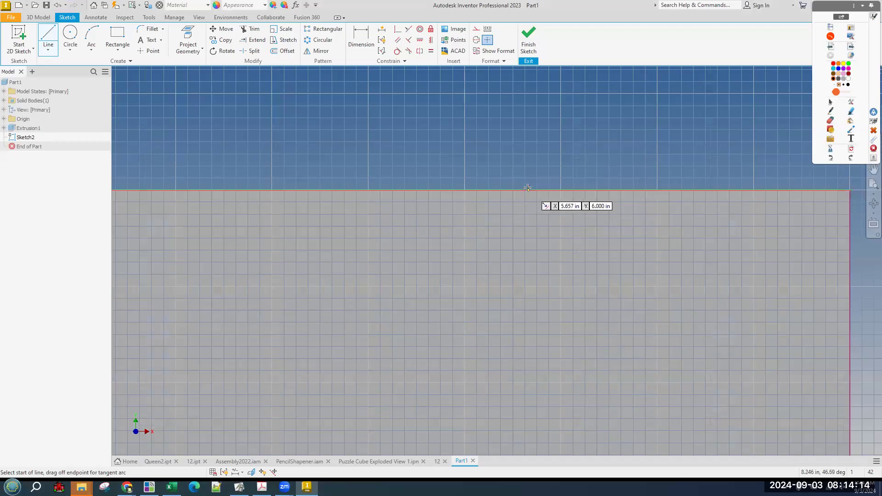
pyautogui.scroll(2, 529, 165)
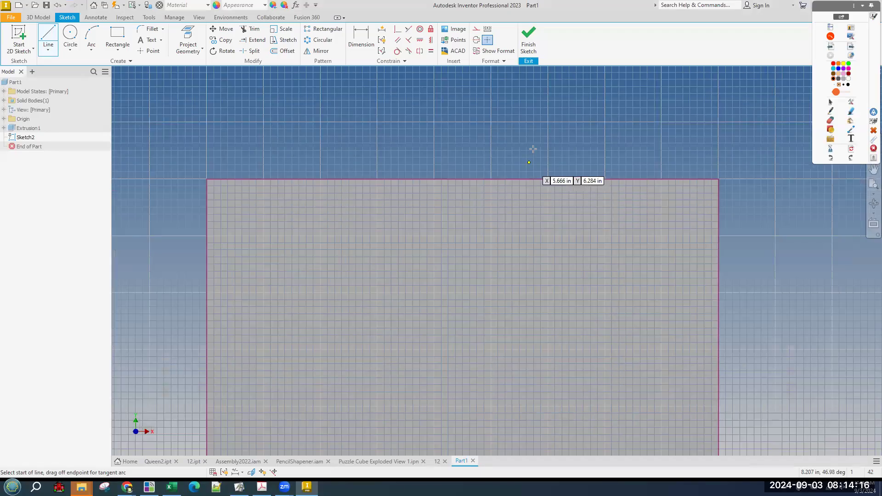
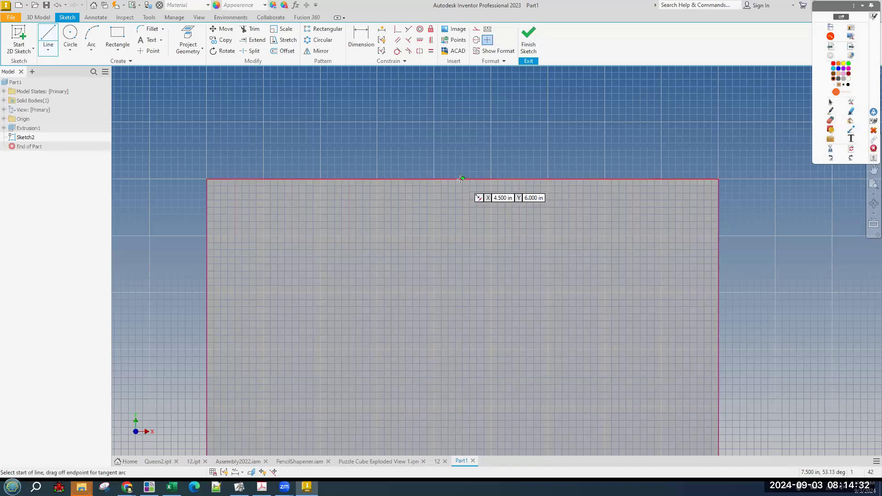
pyautogui.click(526, 178)
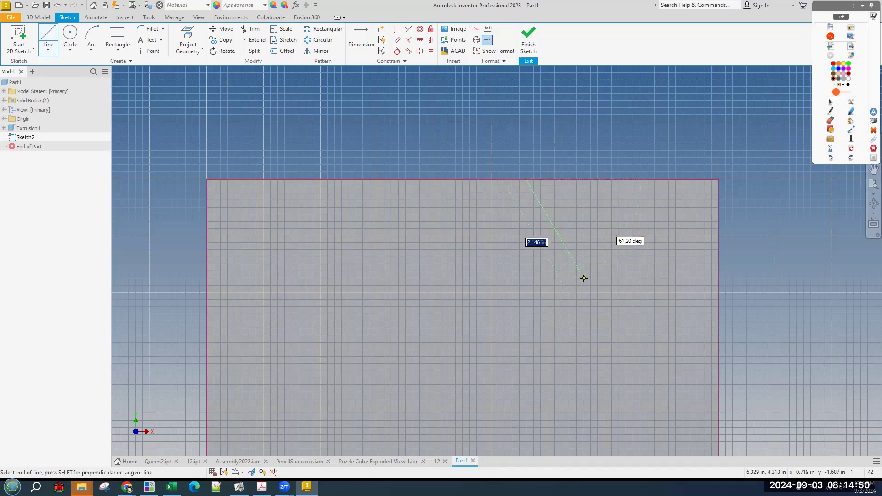
pyautogui.scroll(-2, 590, 299)
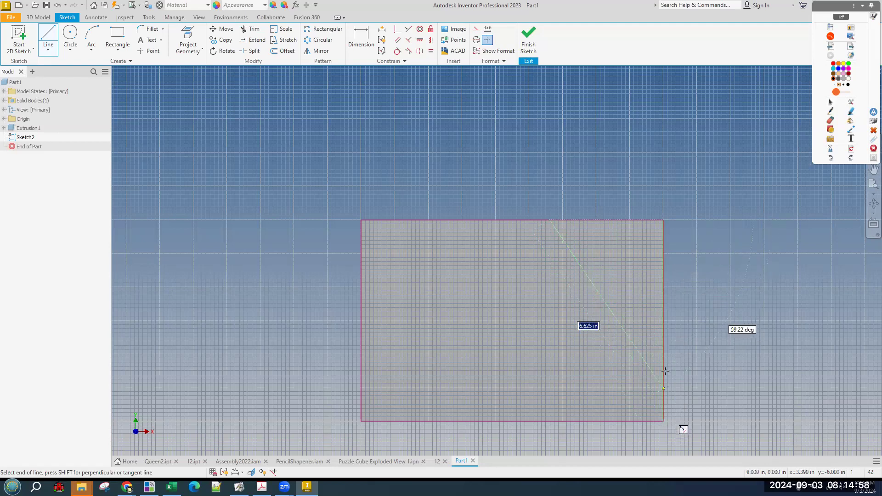
pyautogui.press('Escape')
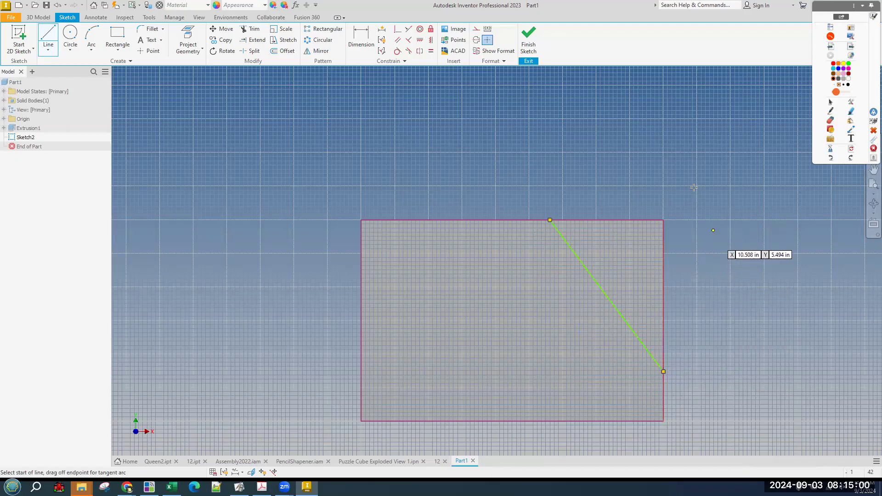
pyautogui.rightClick(695, 188)
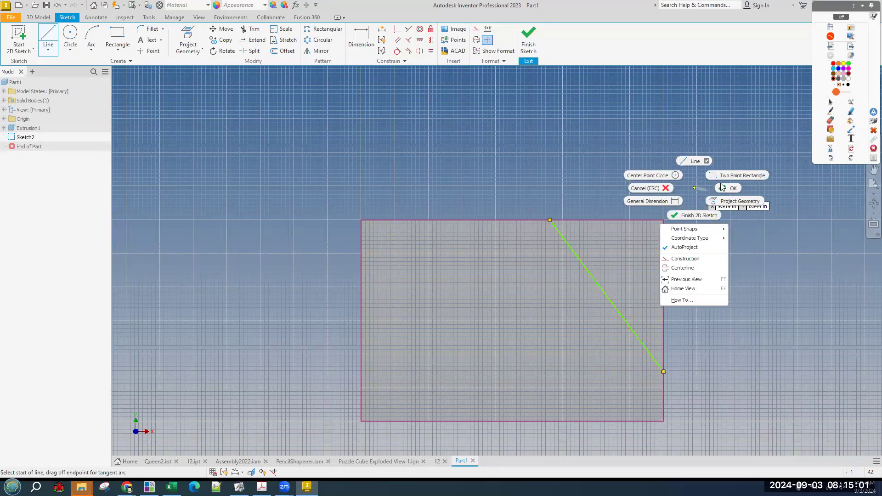
pyautogui.click(666, 188)
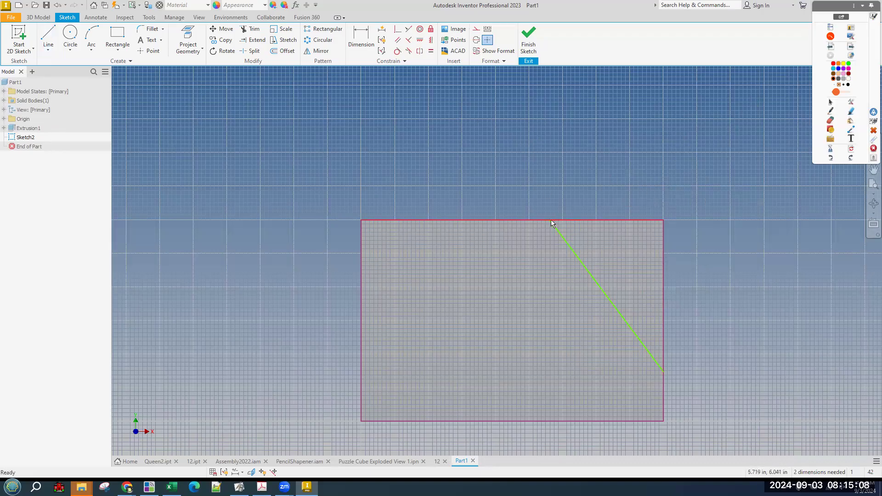
# Dimension the sloped line's upper endpoint 5 in from the face's upper-left corner
pyautogui.moveTo(551, 221)
pyautogui.mouseDown()
pyautogui.moveTo(533, 222)
pyautogui.moveTo(551, 220)
pyautogui.mouseUp()
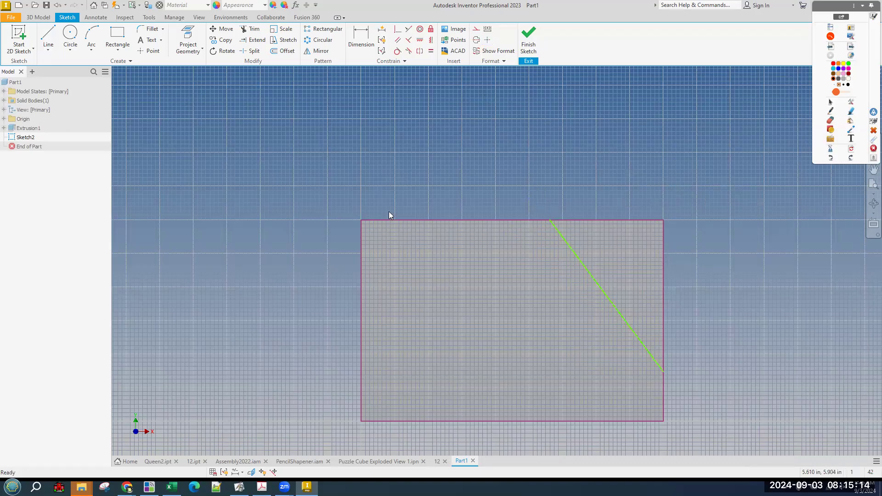
pyautogui.click(362, 220)
pyautogui.click(363, 54)
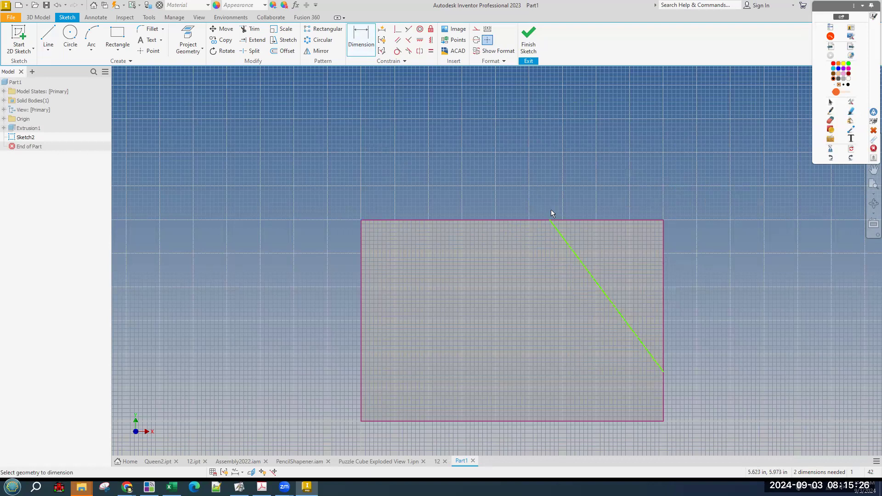
pyautogui.click(356, 46)
pyautogui.click(549, 219)
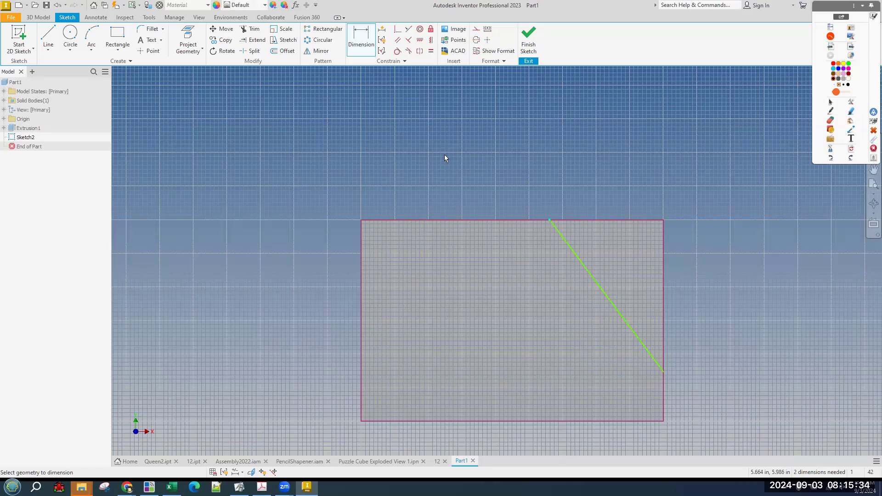
pyautogui.click(362, 220)
pyautogui.click(452, 173)
pyautogui.write('5')
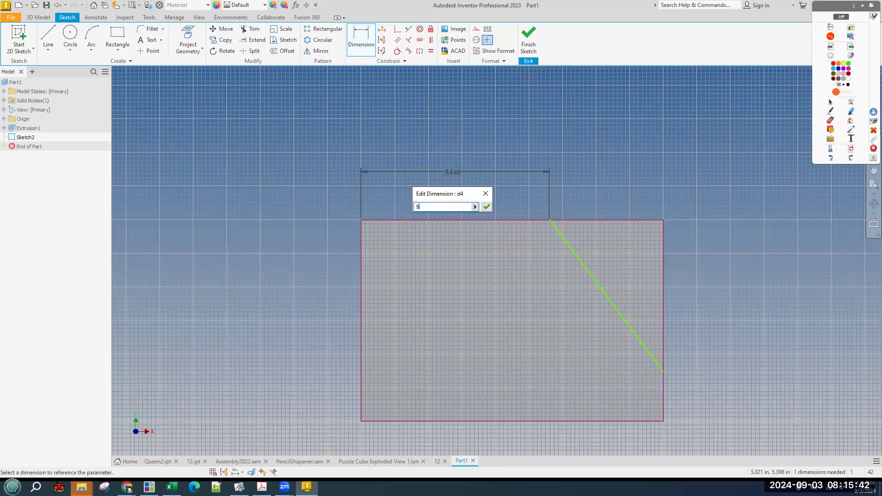
pyautogui.press('Return')
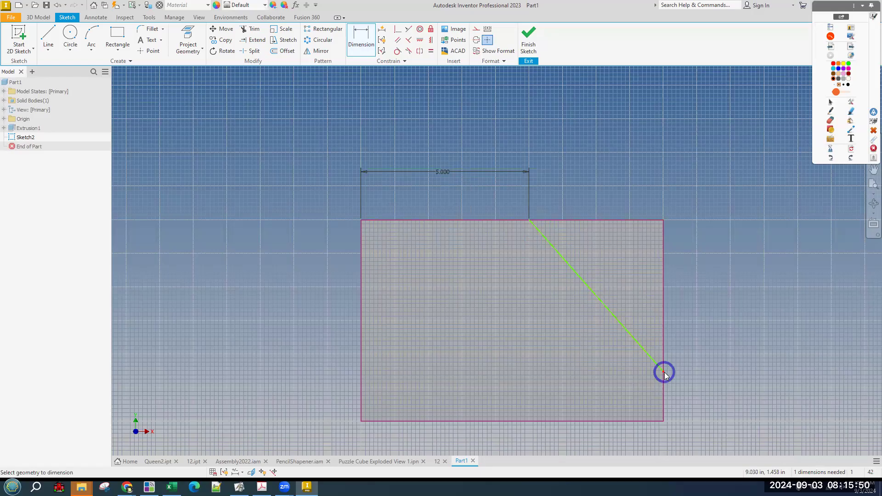
# Dimension the sloped line's lower endpoint 2 in above the face's lower-right corner
pyautogui.click(664, 422)
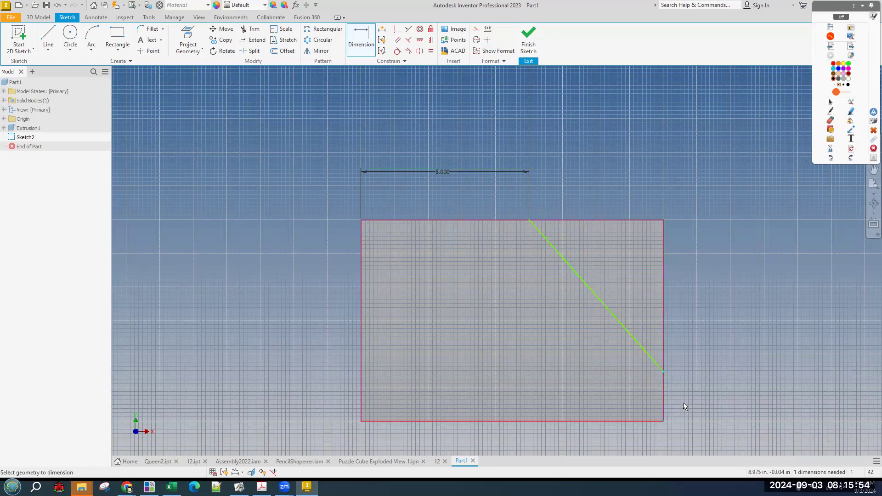
pyautogui.click(700, 400)
pyautogui.write('2')
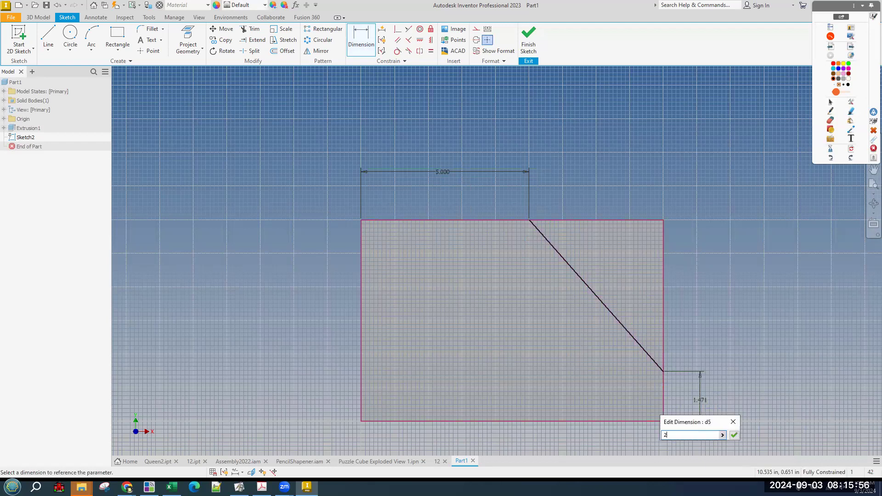
pyautogui.press('Return')
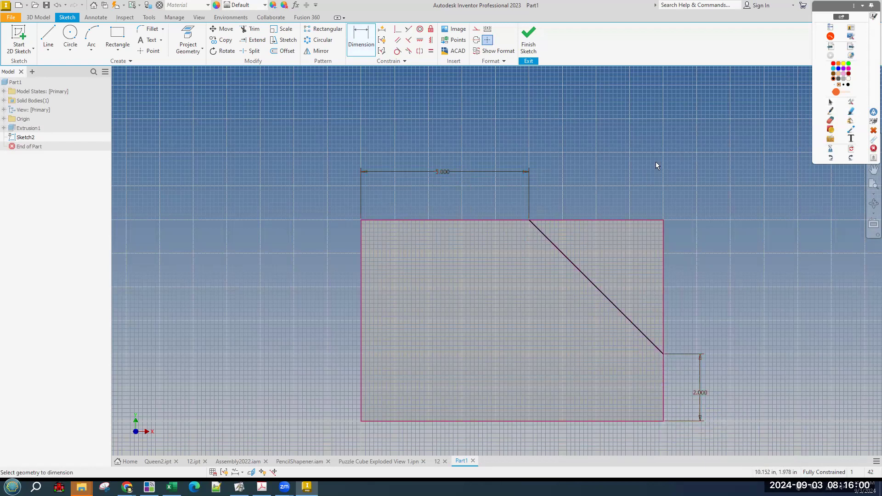
# Clear the leftover red markings from the screen and collapse the annotation tools
pyautogui.click(864, 6)
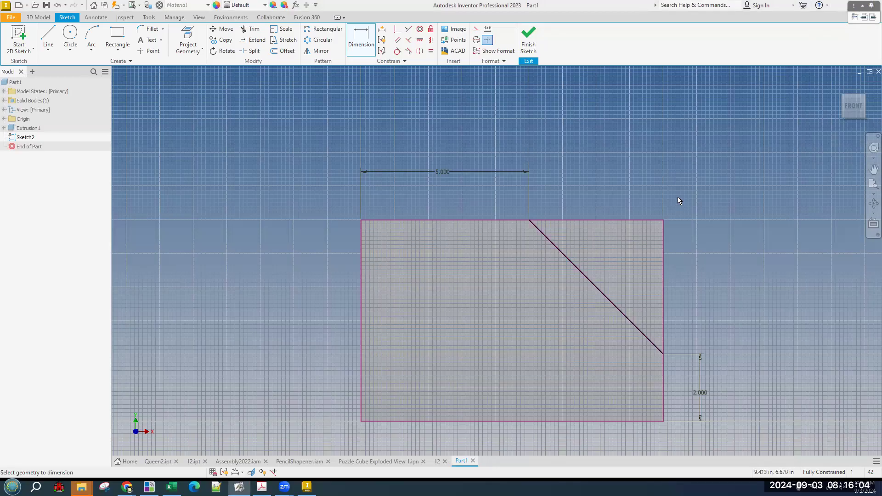
pyautogui.hotkey('ctrl', 'z')
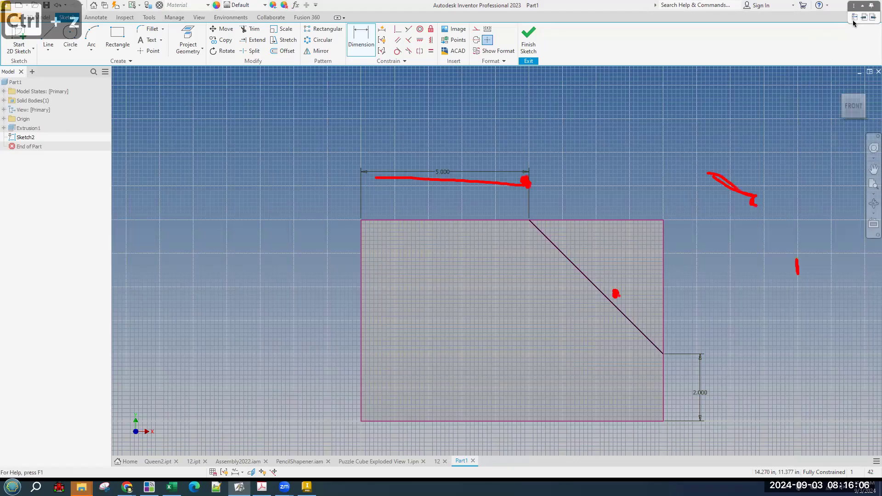
pyautogui.click(863, 6)
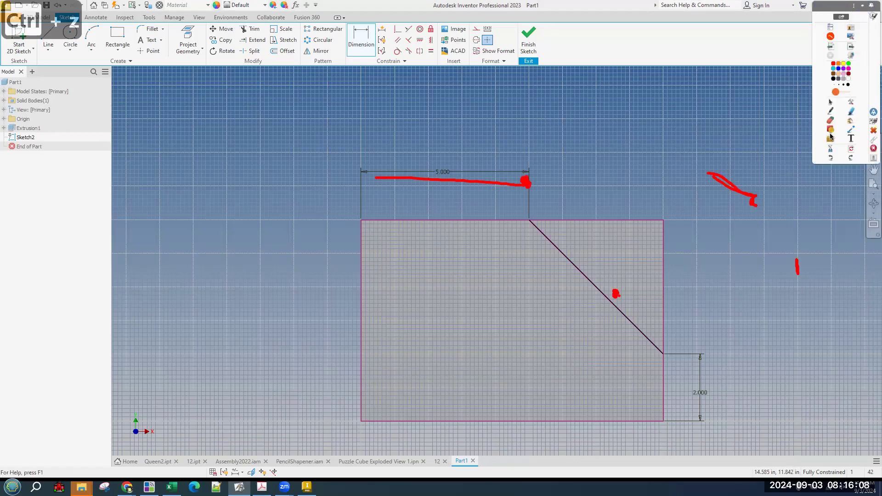
pyautogui.click(851, 147)
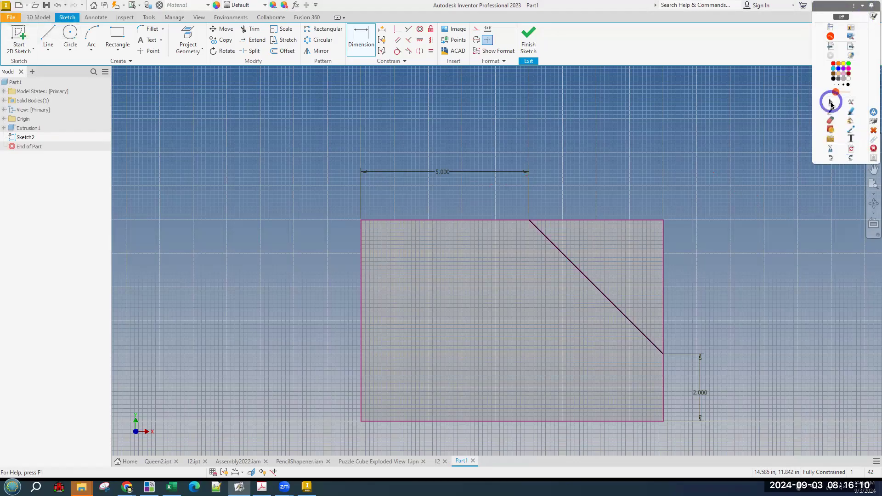
pyautogui.click(862, 6)
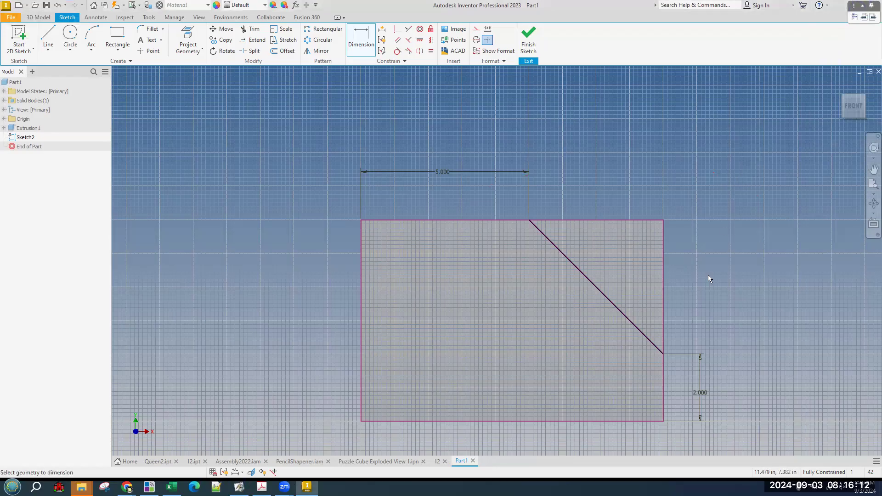
# Finish the sketch and extrude the upper-right triangle as a 4 in cut through the block
pyautogui.click(528, 37)
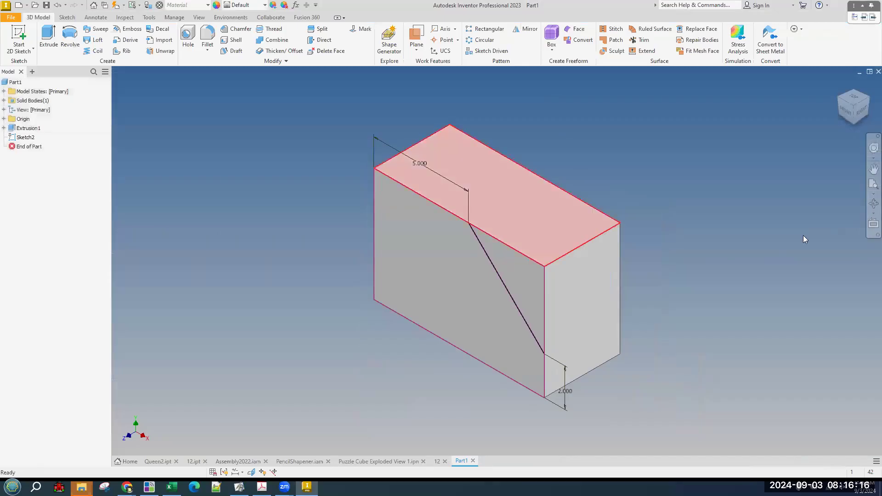
pyautogui.click(48, 33)
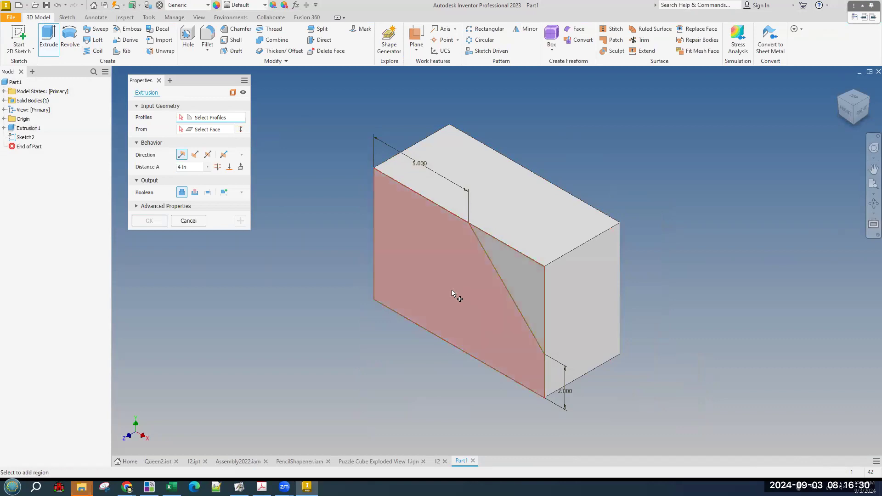
pyautogui.click(528, 276)
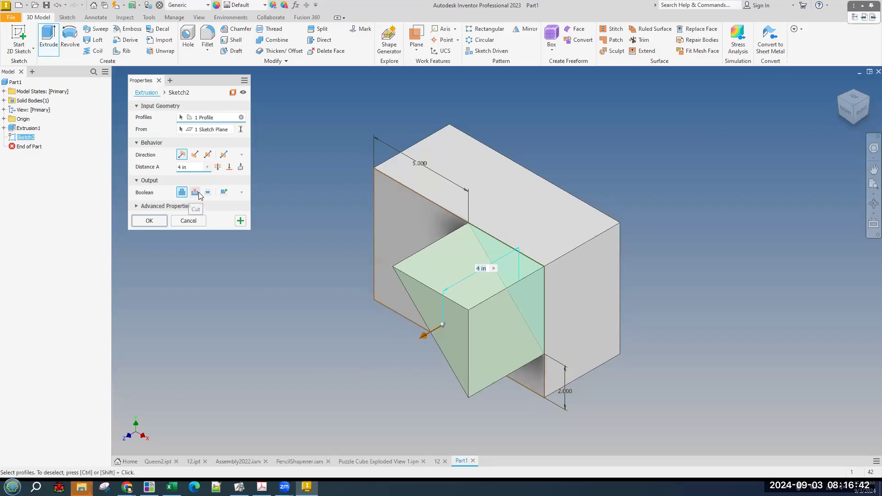
pyautogui.click(198, 192)
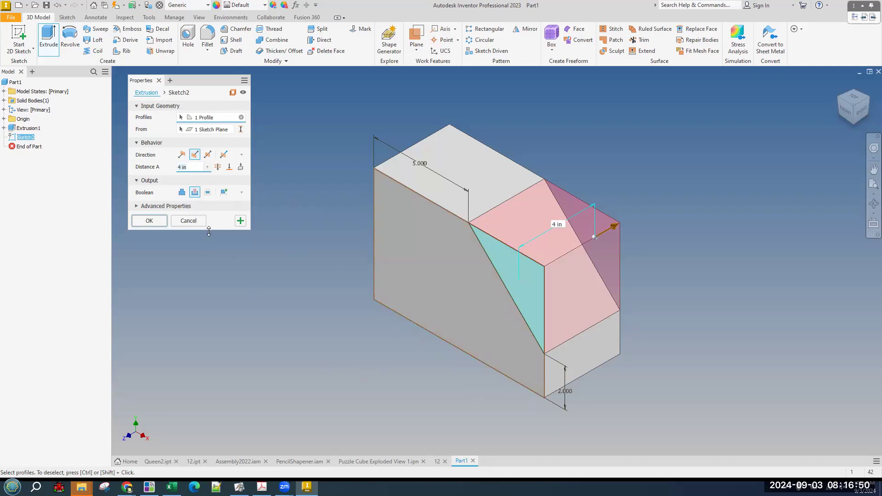
pyautogui.click(148, 221)
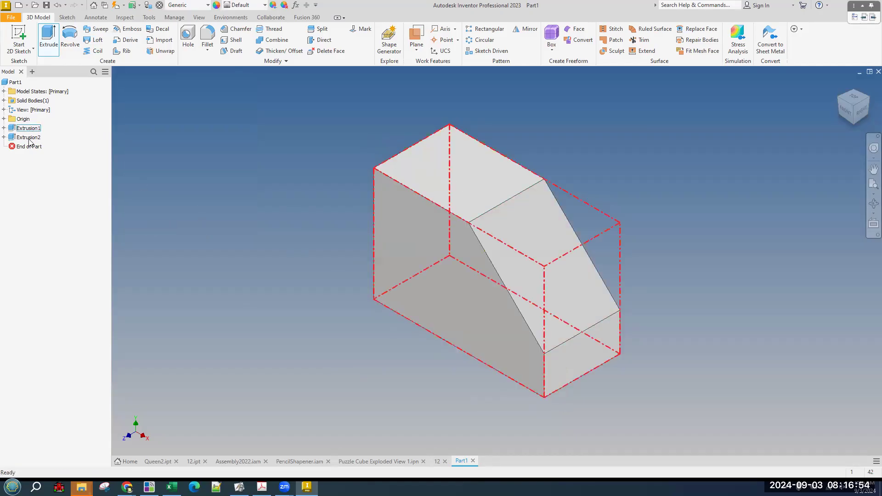
# Edit the triangular corner cut, try the Through All extent, and restore its 4 in distance
pyautogui.rightClick(30, 139)
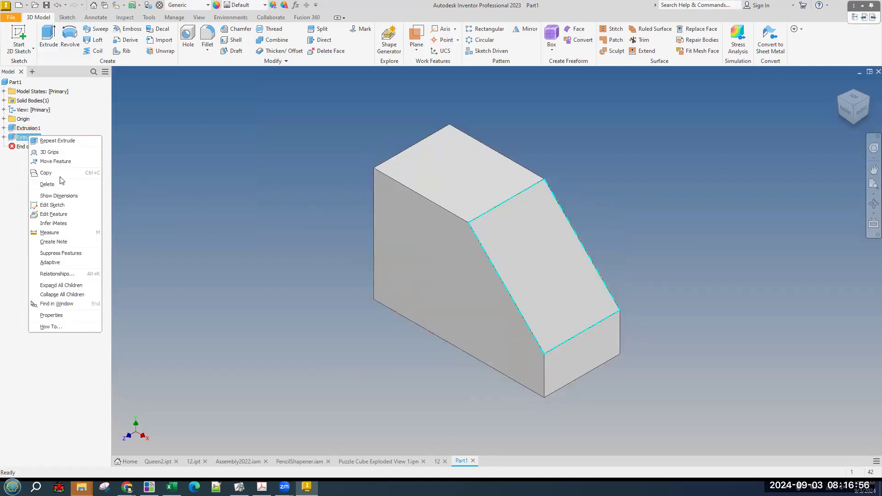
pyautogui.click(54, 215)
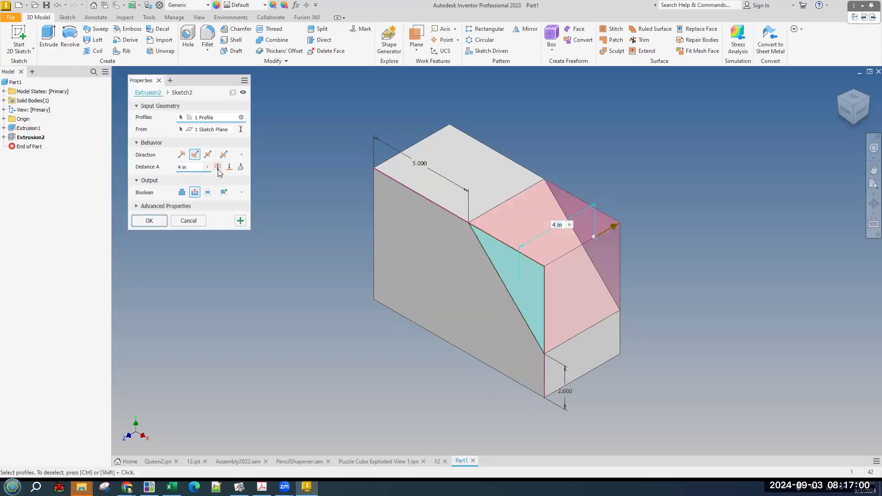
pyautogui.click(182, 193)
pyautogui.click(195, 192)
pyautogui.click(219, 170)
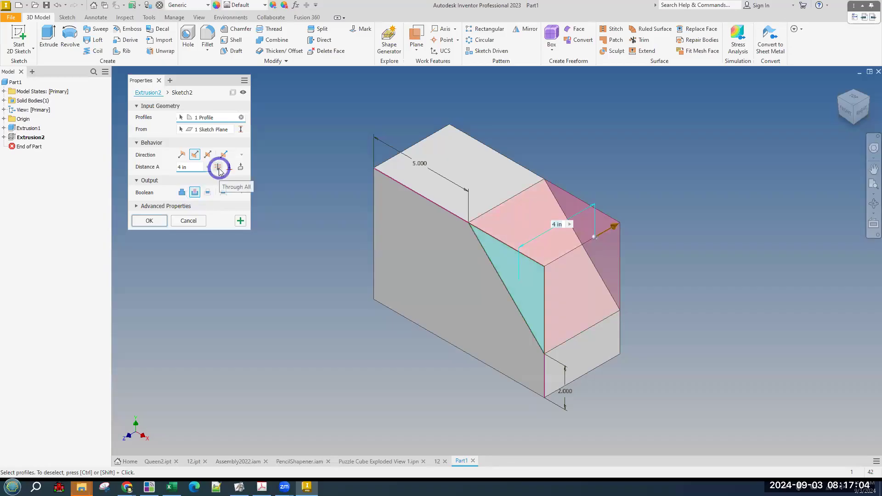
pyautogui.click(219, 171)
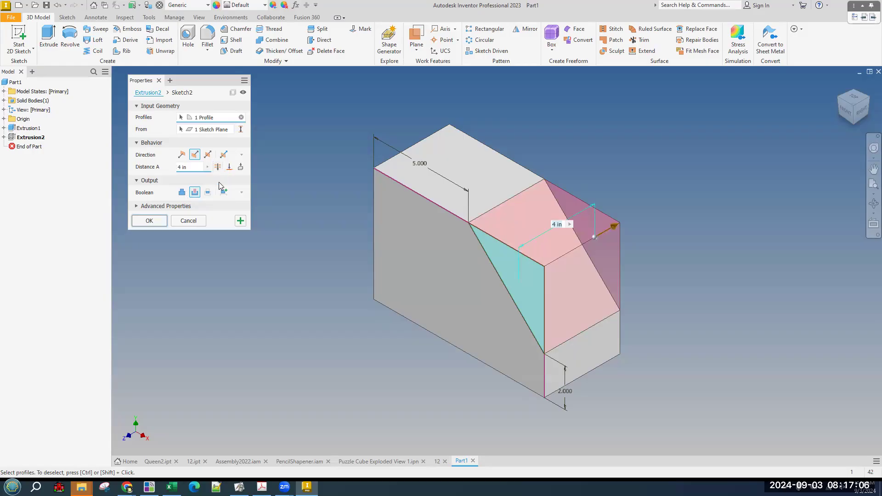
pyautogui.click(219, 170)
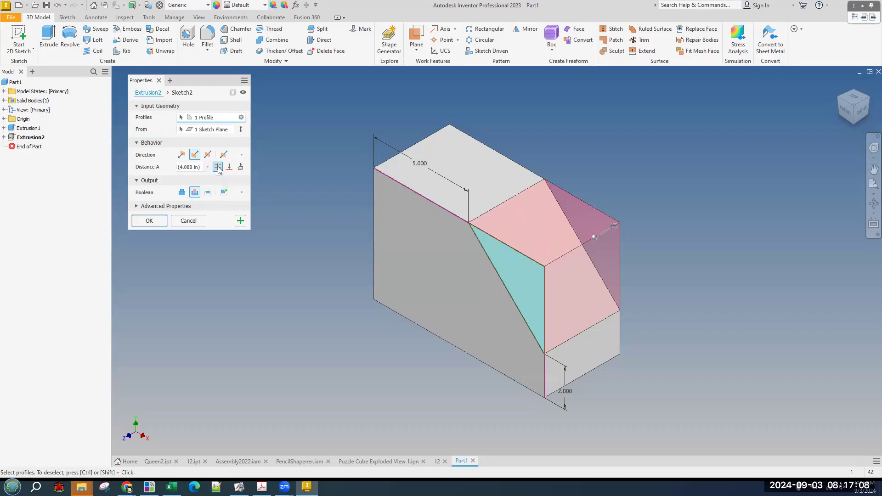
pyautogui.click(218, 169)
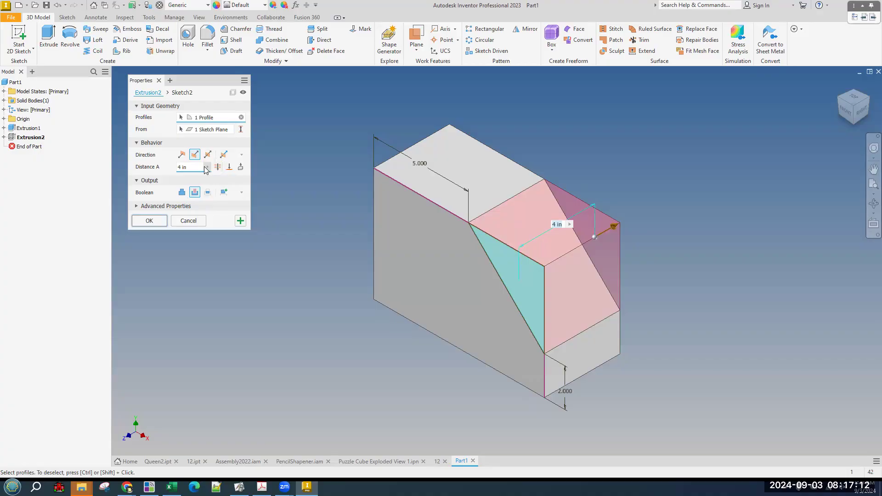
pyautogui.click(193, 168)
pyautogui.click(146, 221)
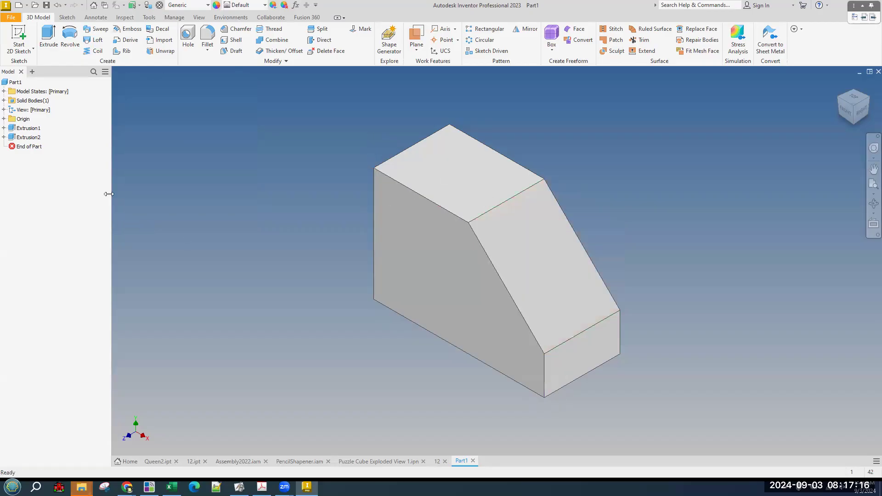
# Set the base block's extrusion distance to 5 in and undo that change
pyautogui.rightClick(37, 130)
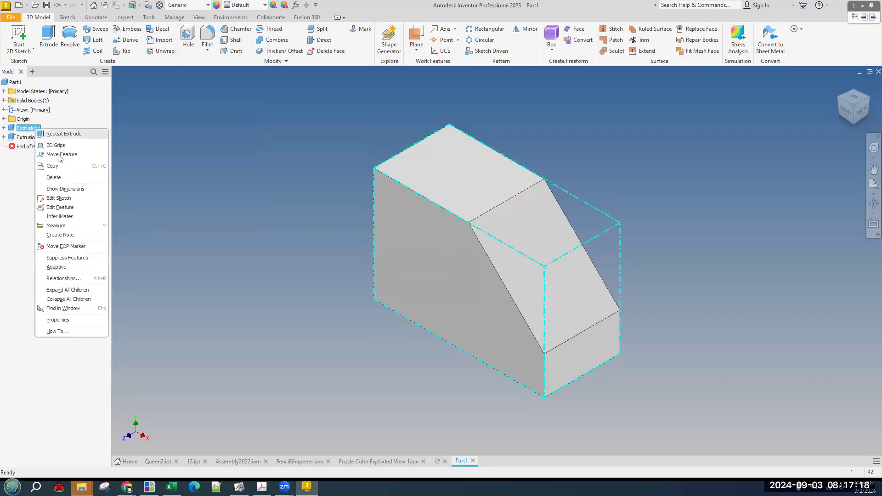
pyautogui.click(69, 199)
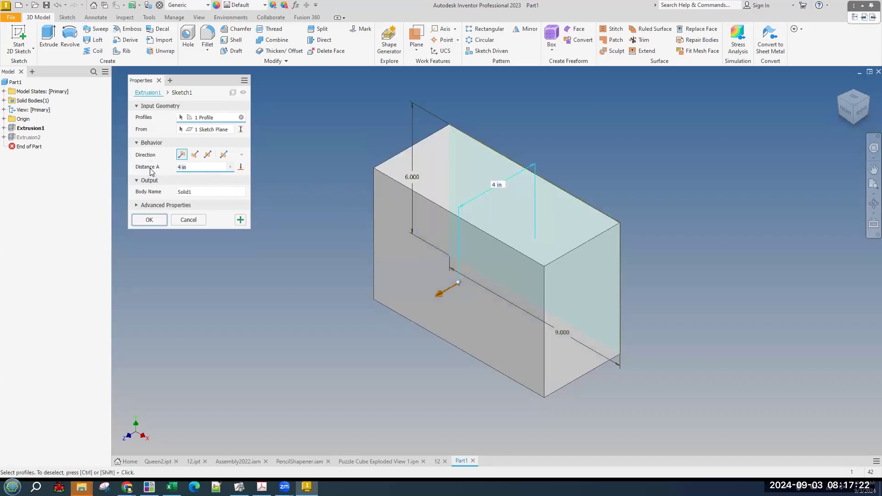
pyautogui.write('5')
pyautogui.press('Return')
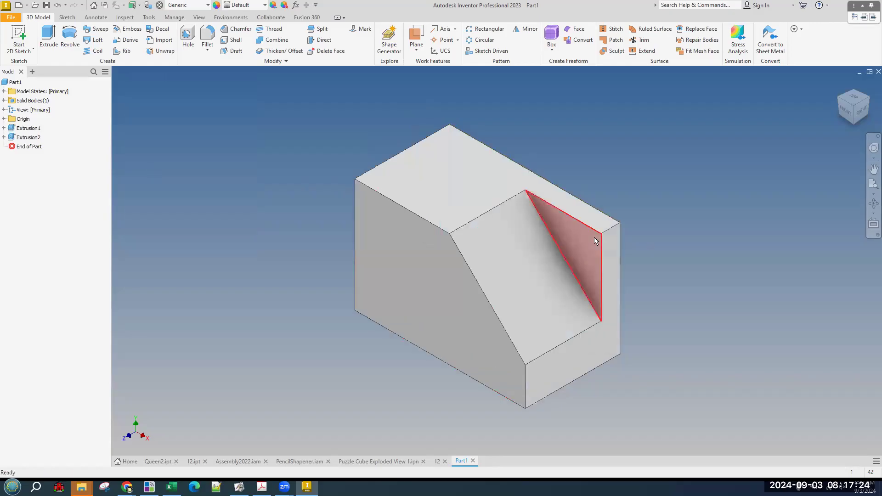
pyautogui.click(58, 6)
# Change the triangular corner cut's extent to Through All
pyautogui.rightClick(26, 138)
pyautogui.click(51, 217)
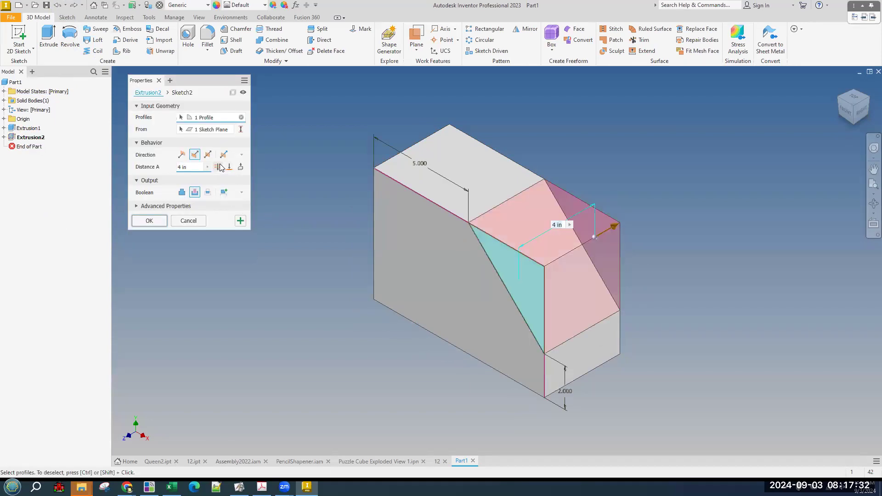
pyautogui.click(149, 220)
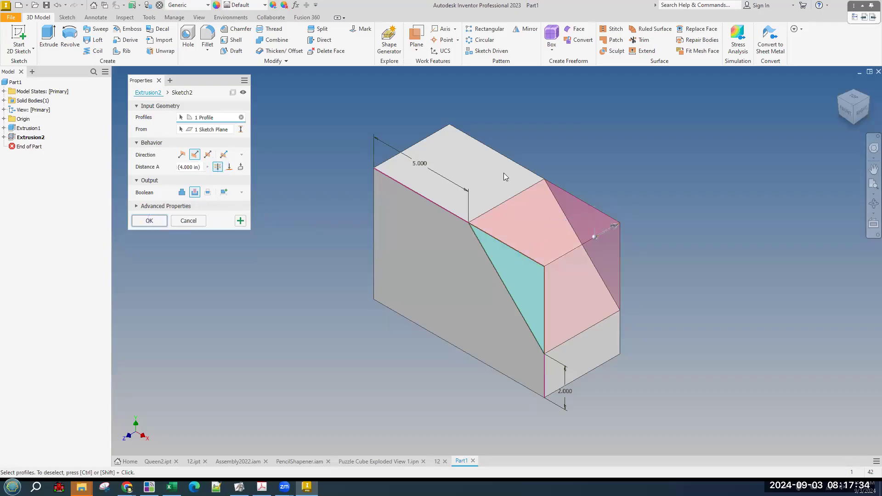
# Test the Through All cut by extruding the base block 5 in, and undo the thickness change
pyautogui.rightClick(35, 128)
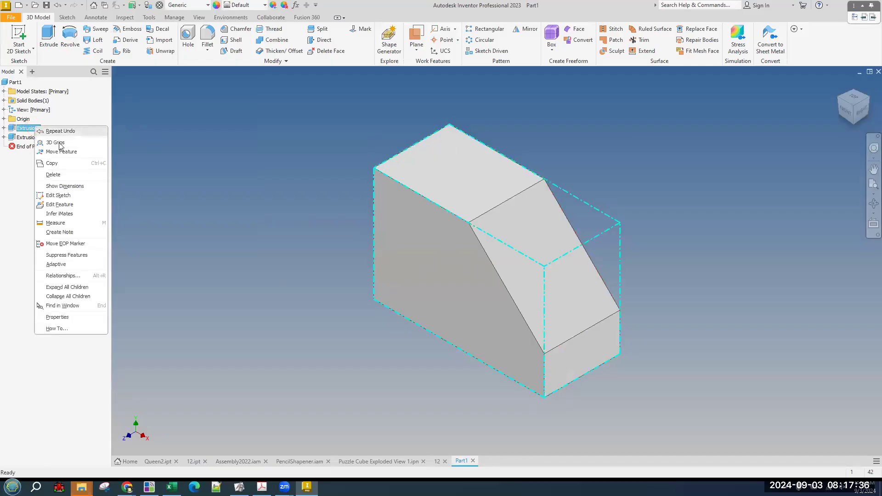
pyautogui.click(62, 205)
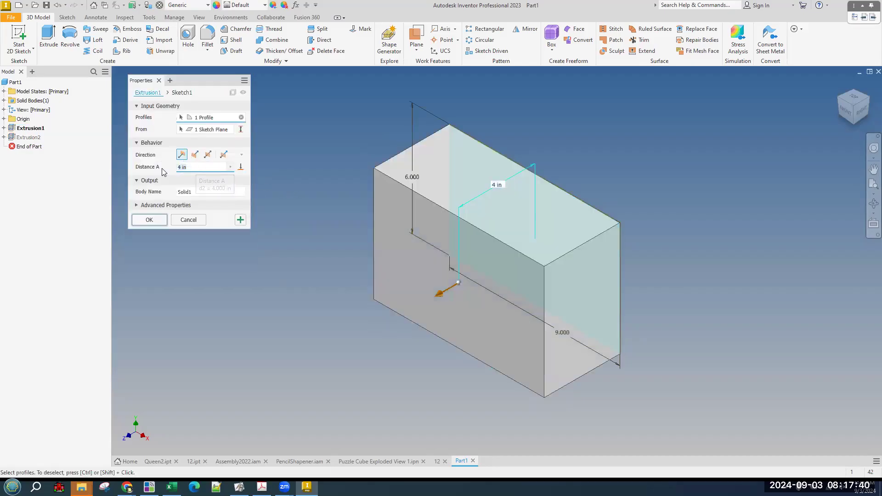
pyautogui.write('5')
pyautogui.press('Return')
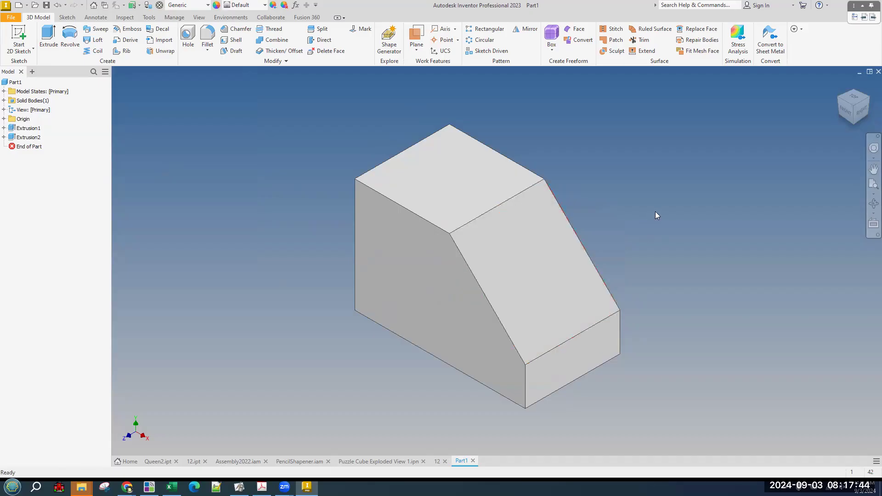
pyautogui.hotkey('ctrl', 'z')
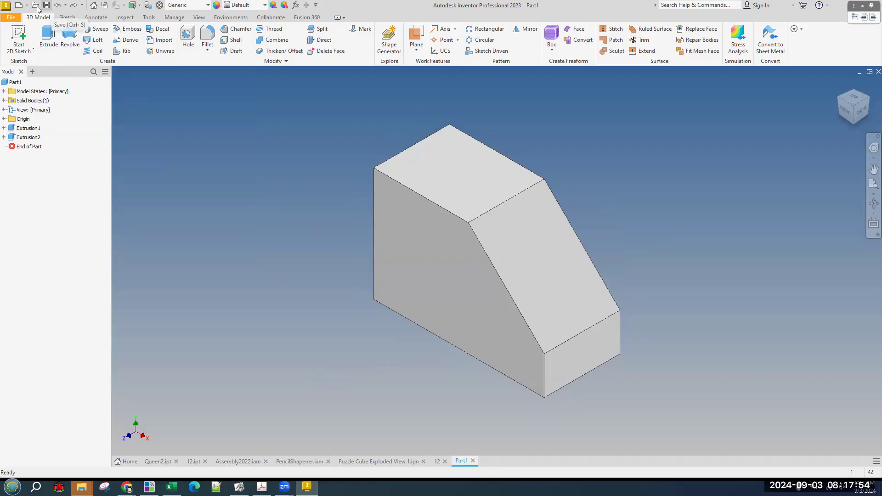
# Start saving the part and choose the Documents folder as its location
pyautogui.click(5, 9)
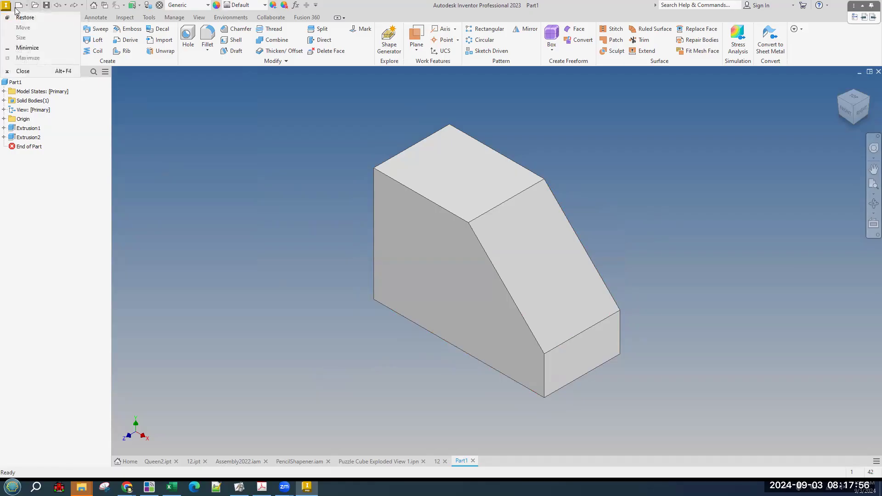
pyautogui.click(286, 230)
pyautogui.click(14, 21)
pyautogui.click(11, 21)
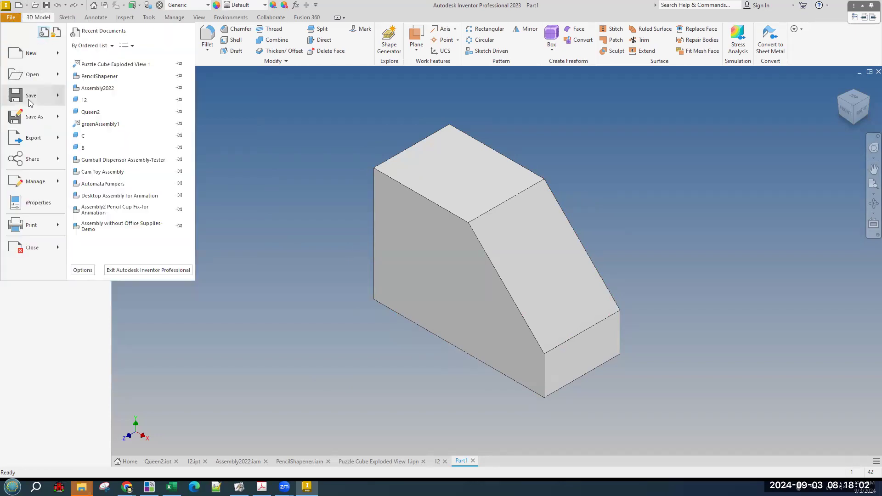
pyautogui.click(29, 99)
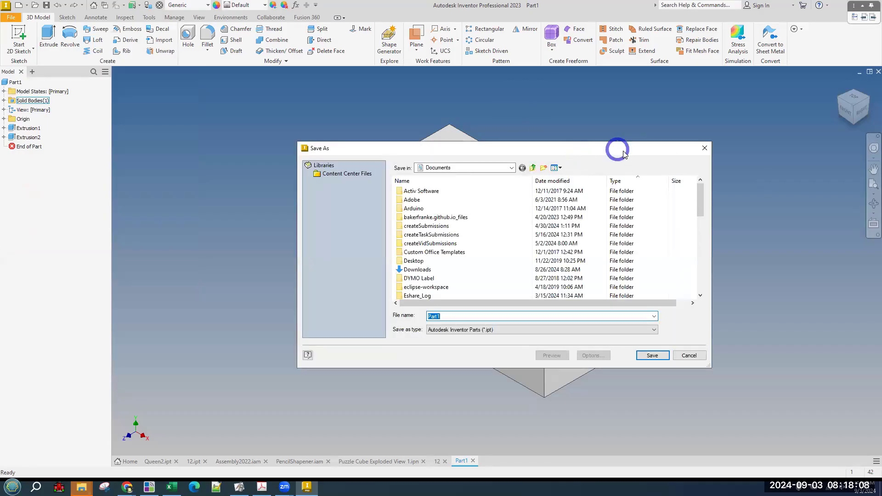
pyautogui.moveTo(623, 150); pyautogui.dragTo(441, 155)
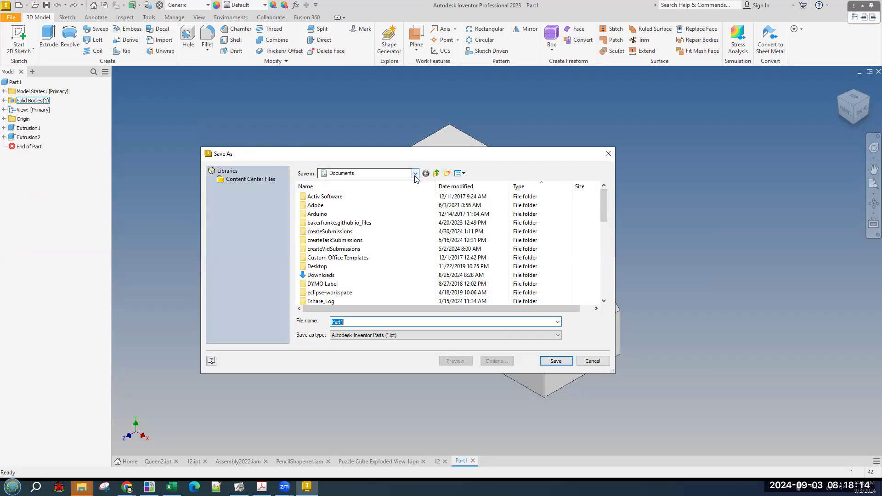
pyautogui.click(415, 175)
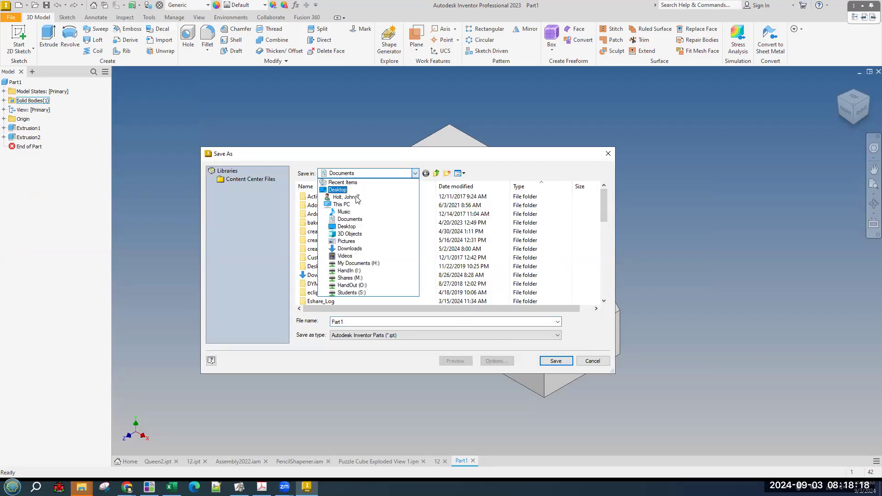
pyautogui.click(350, 220)
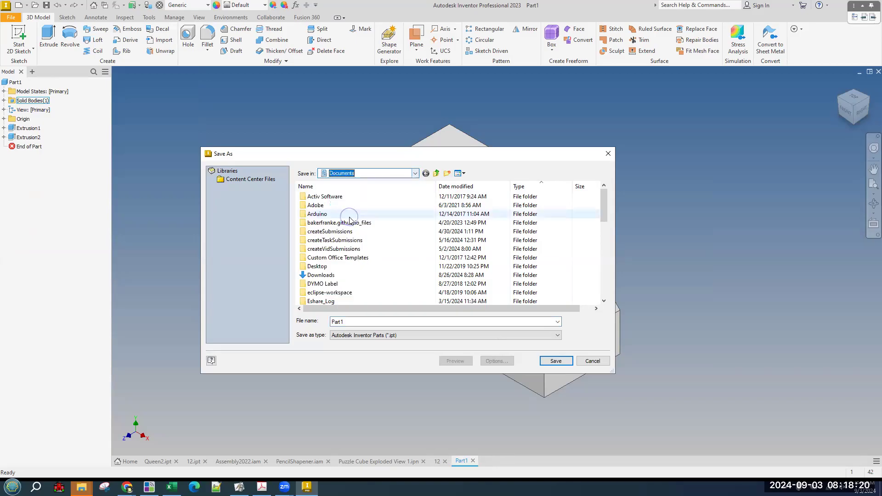
# Name the part file "part i", save it, and retry the operation that cannot find the document
pyautogui.doubleClick(360, 324)
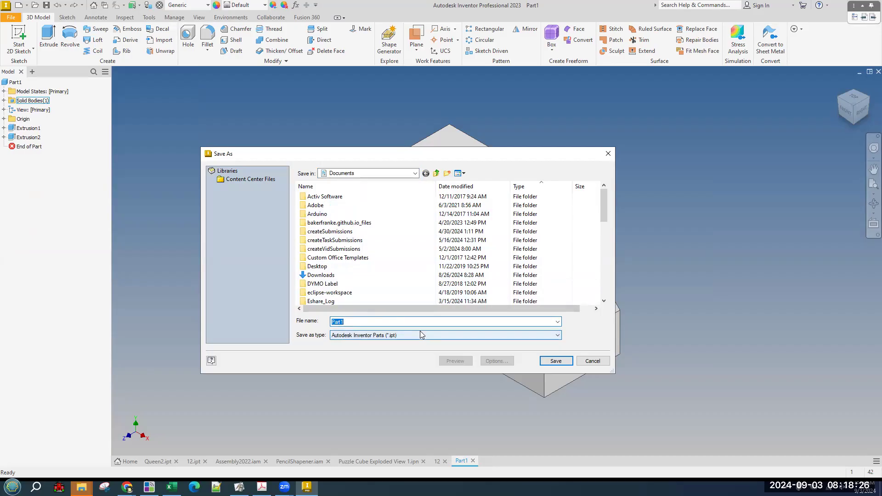
pyautogui.write('part ')
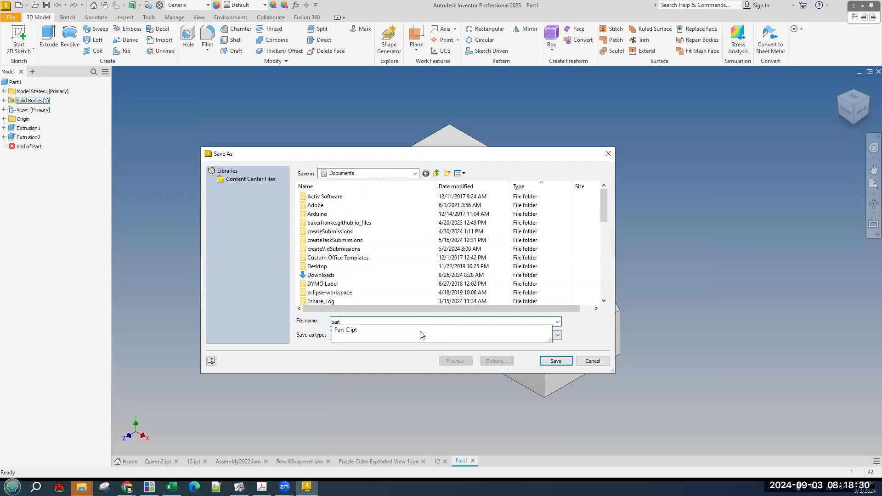
pyautogui.write('l')
pyautogui.write('i')
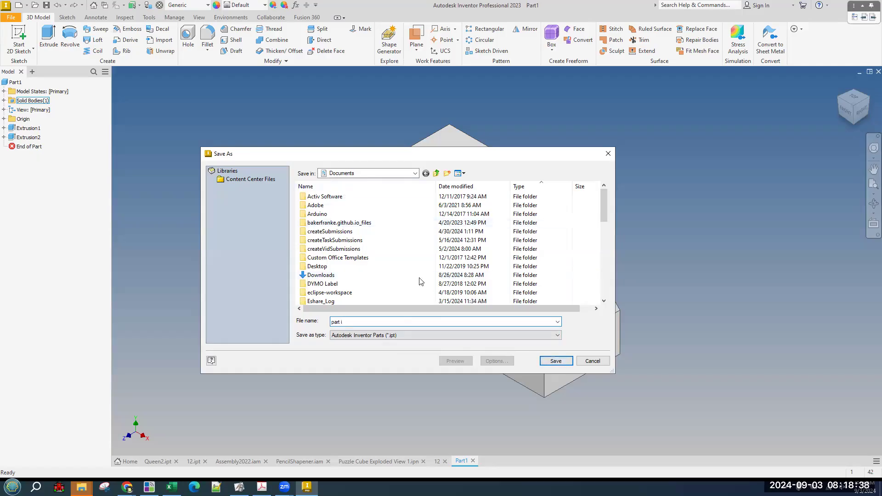
pyautogui.click(566, 363)
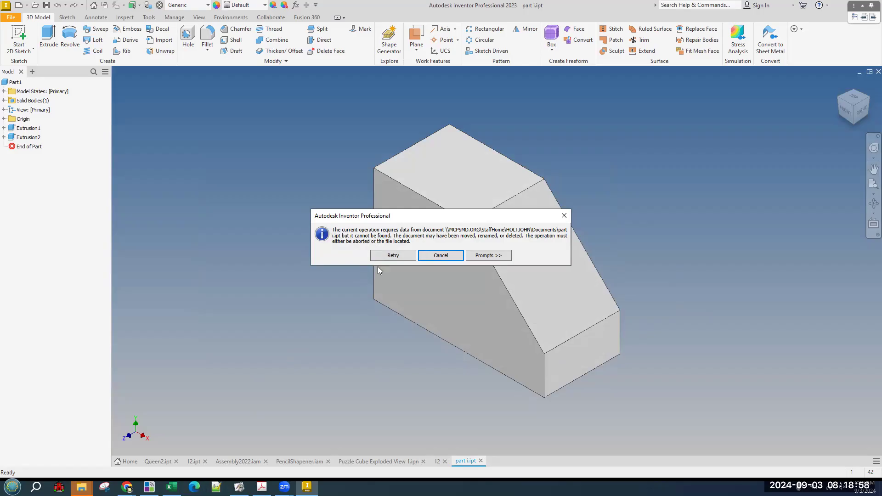
pyautogui.click(392, 256)
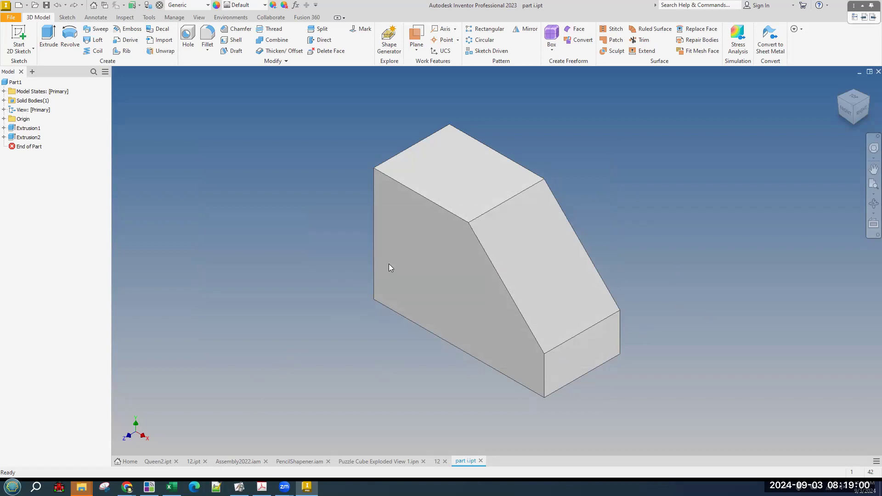